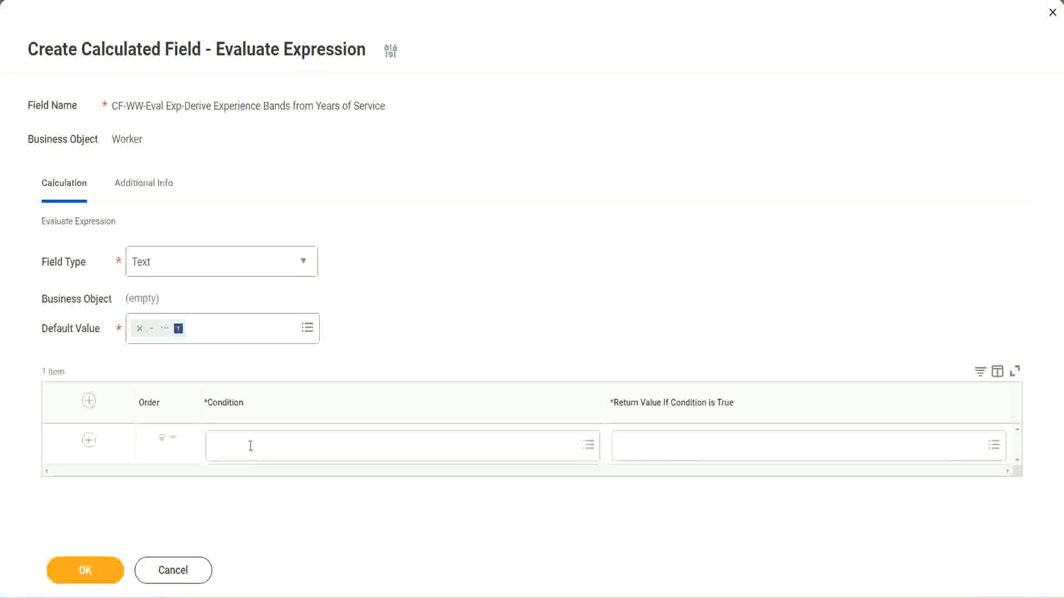
# - Copy "CF-WW-TF-Length of Service between 0 and 7 years" from the Notepad++ notes and set it as the first row's condition
pyautogui.click(250, 448)
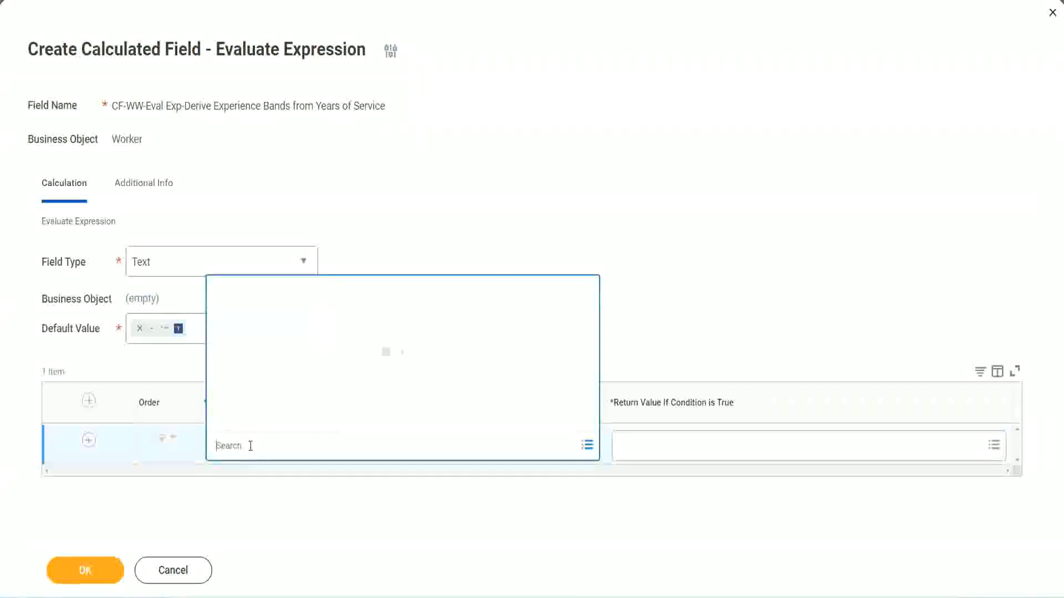
pyautogui.click(407, 246)
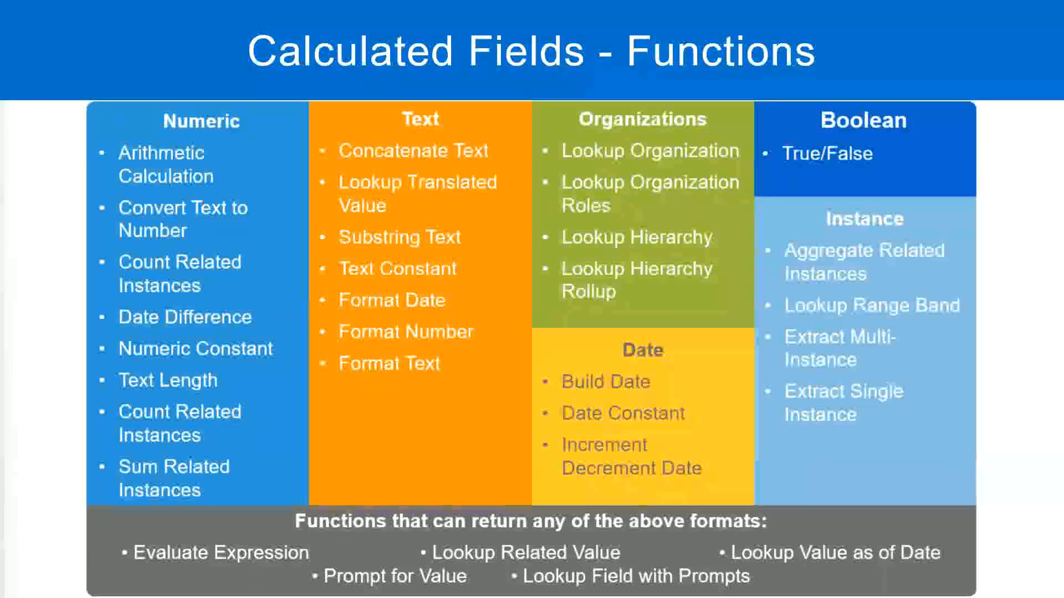
pyautogui.hotkey('alt', 'Tab')
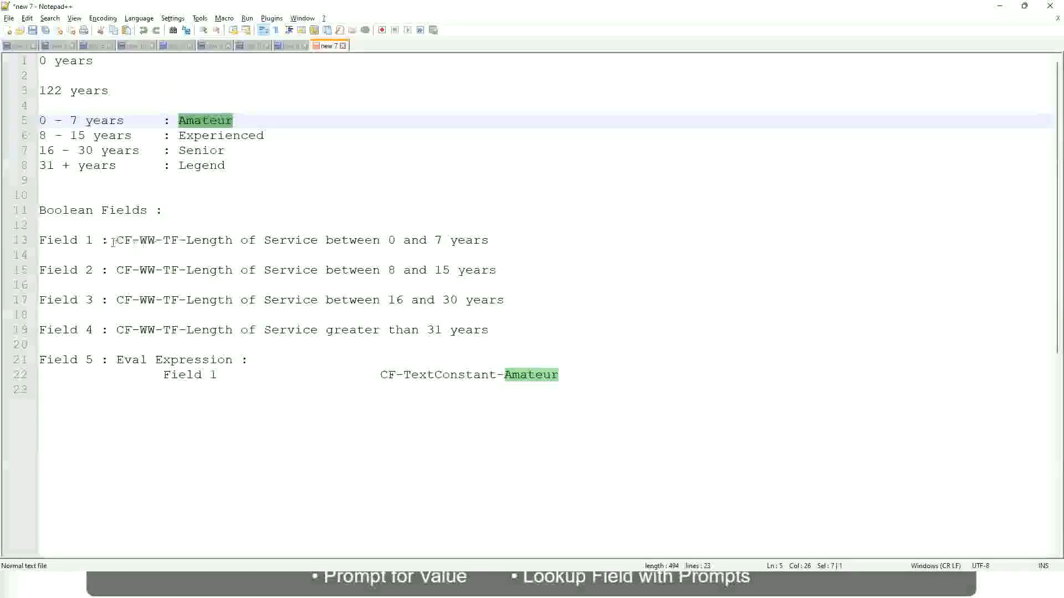
pyautogui.moveTo(118, 240); pyautogui.dragTo(490, 244)
pyautogui.hotkey('ctrl', 'c')
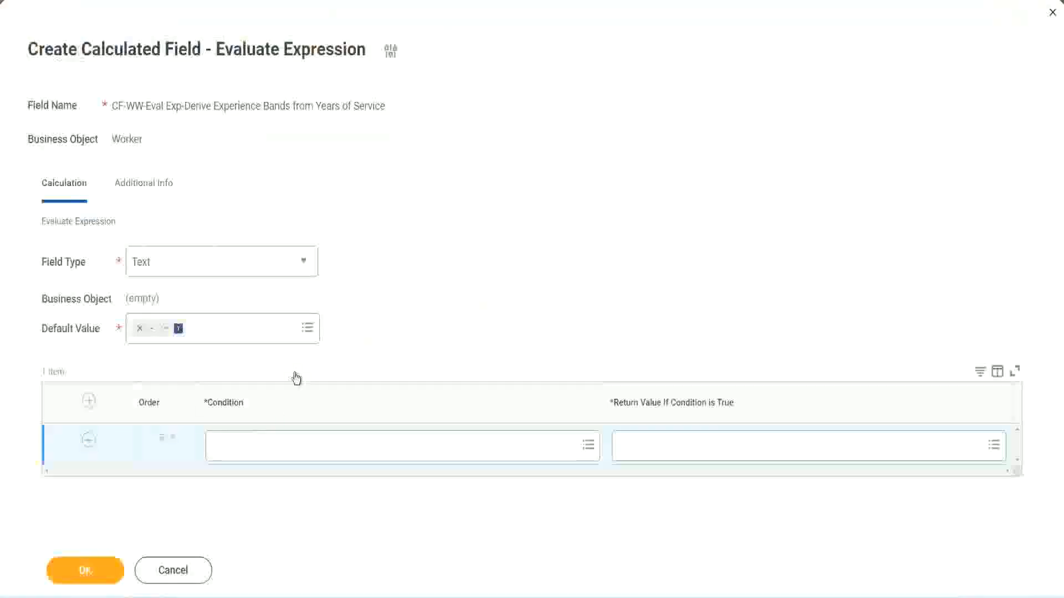
pyautogui.click(270, 450)
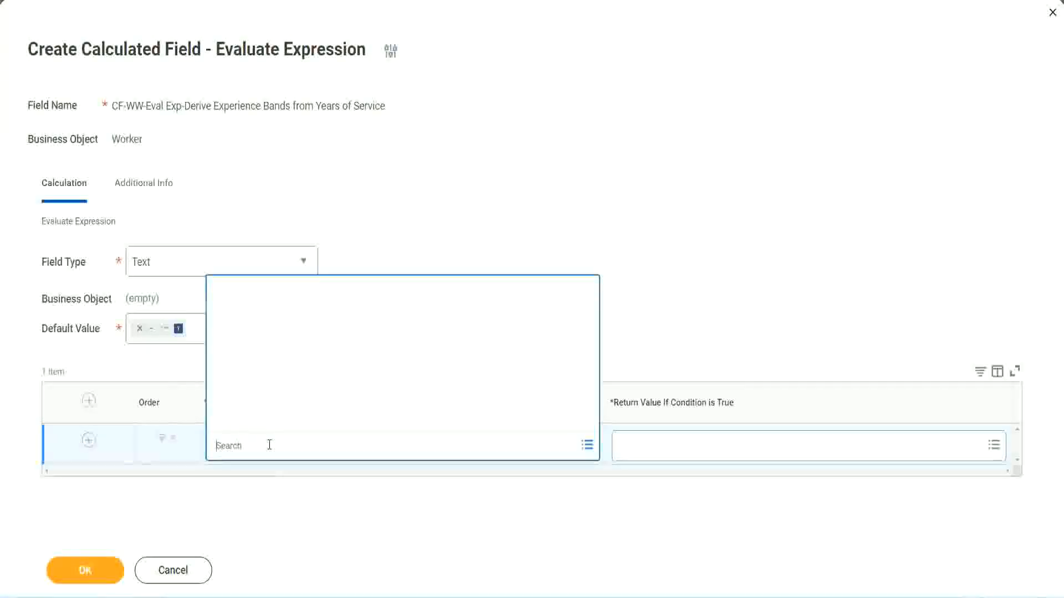
pyautogui.hotkey('ctrl', 'v')
pyautogui.press('Return')
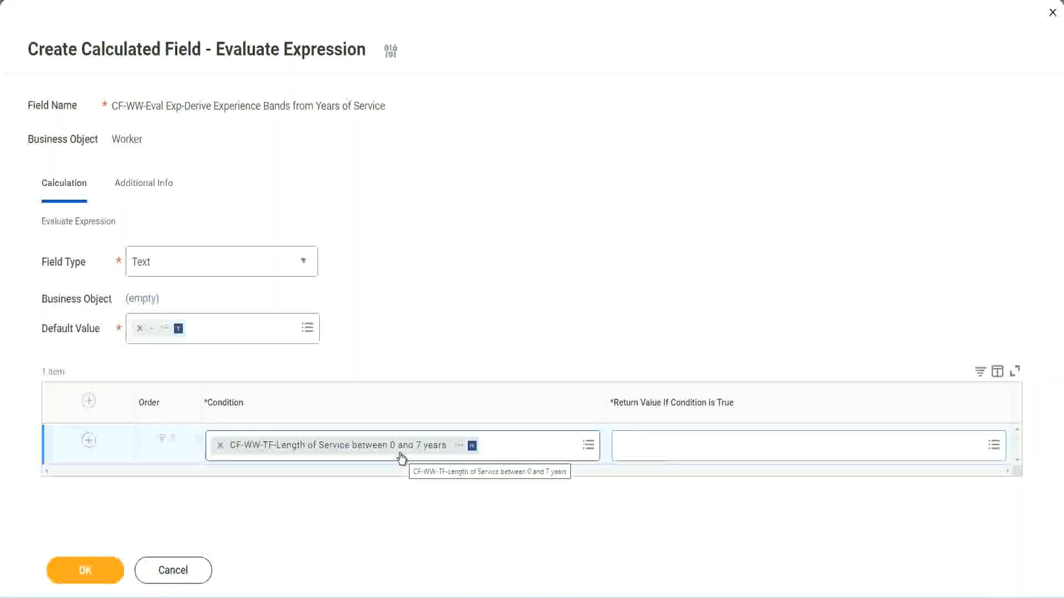
pyautogui.click(692, 453)
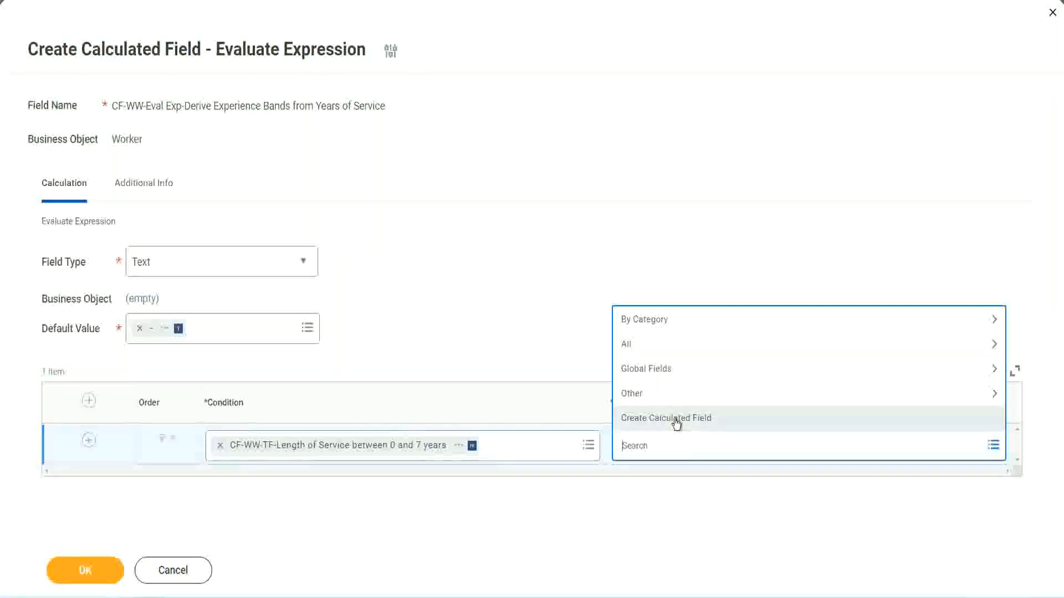
pyautogui.click(617, 277)
pyautogui.click(641, 453)
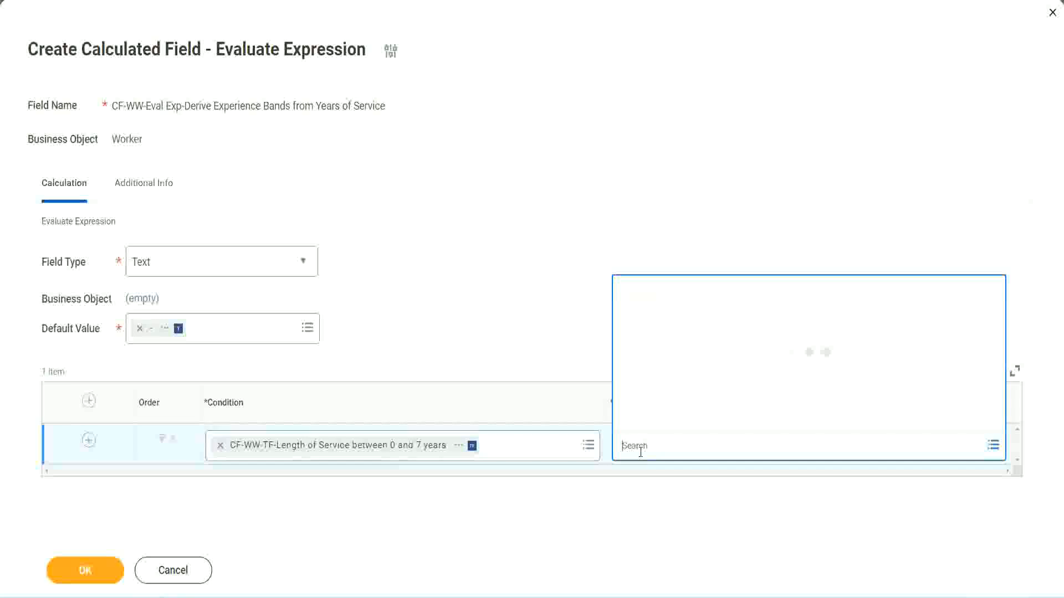
pyautogui.write('Amaterue')
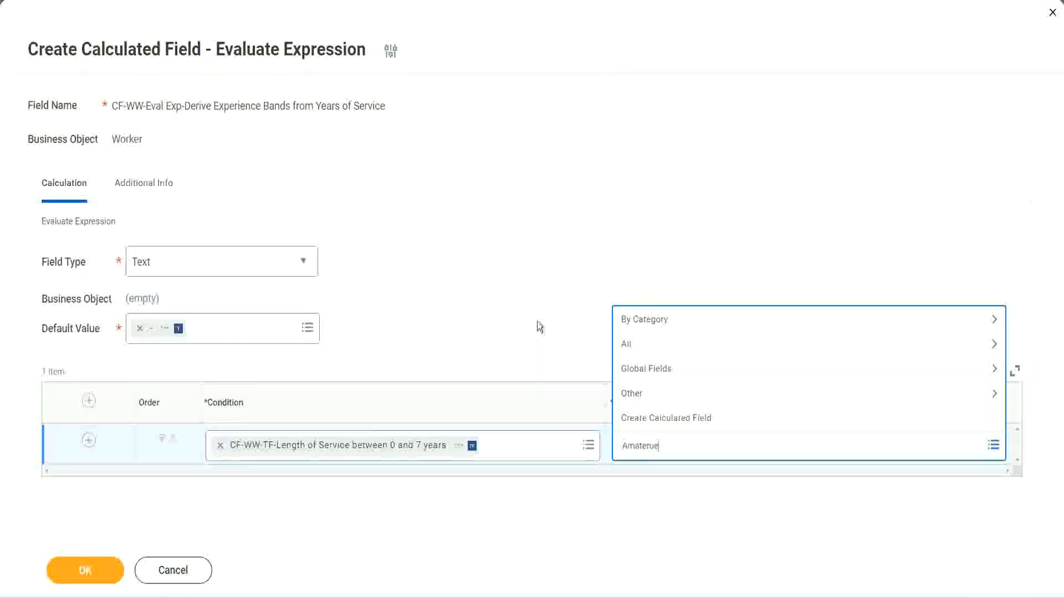
pyautogui.click(537, 322)
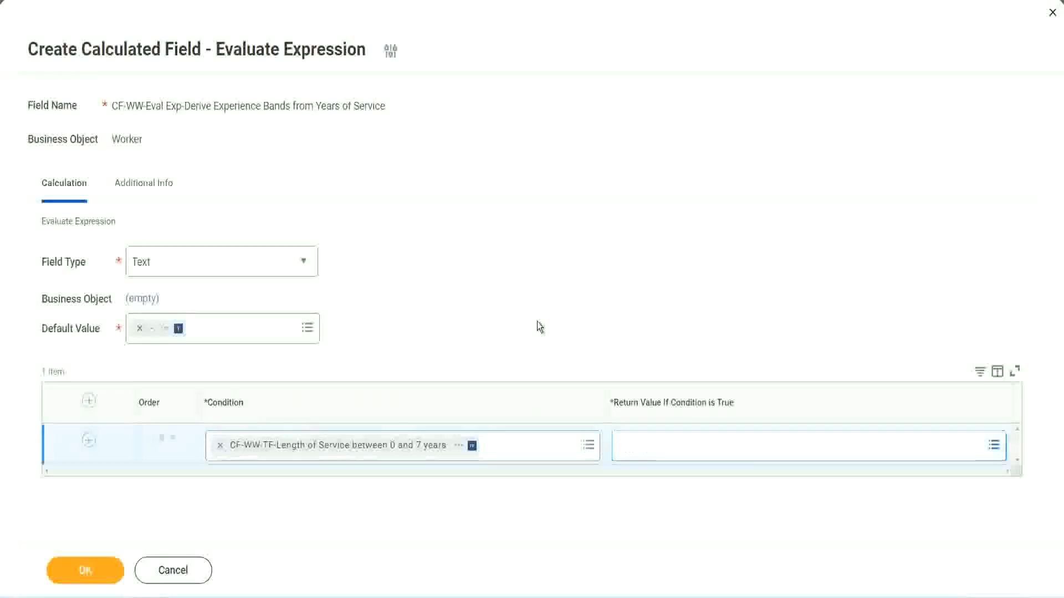
pyautogui.click(670, 455)
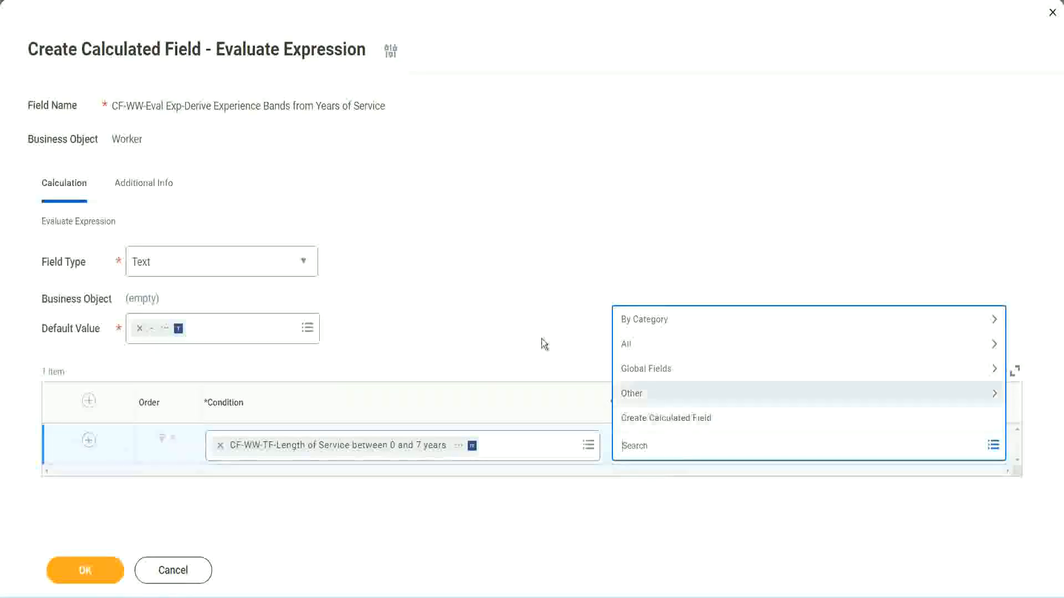
pyautogui.click(537, 325)
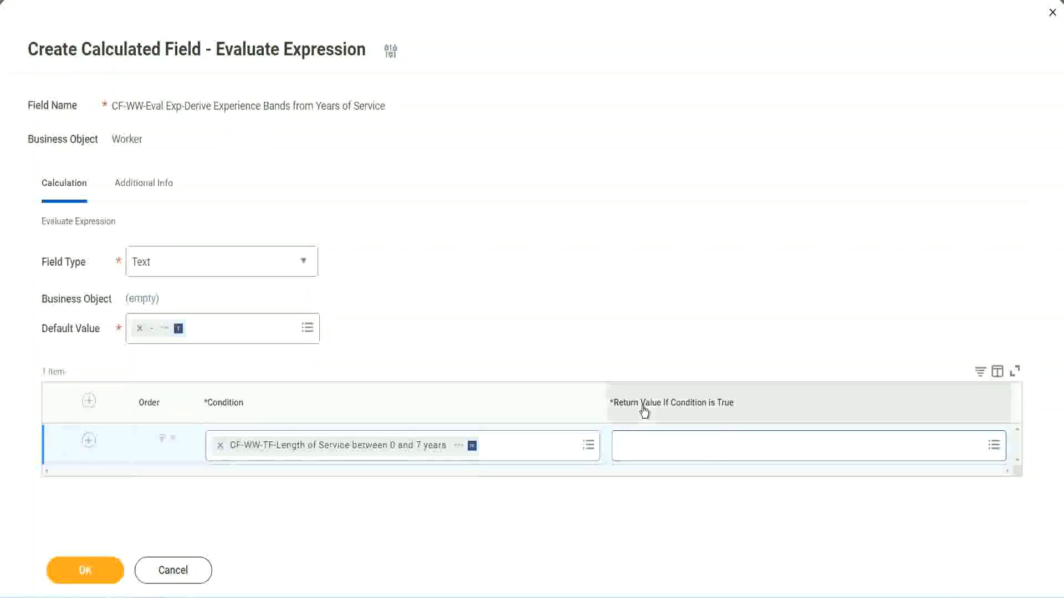
# - Start creating a new calculated field for the first row's return value and name it CF-WW-TC-Amateur
pyautogui.click(690, 449)
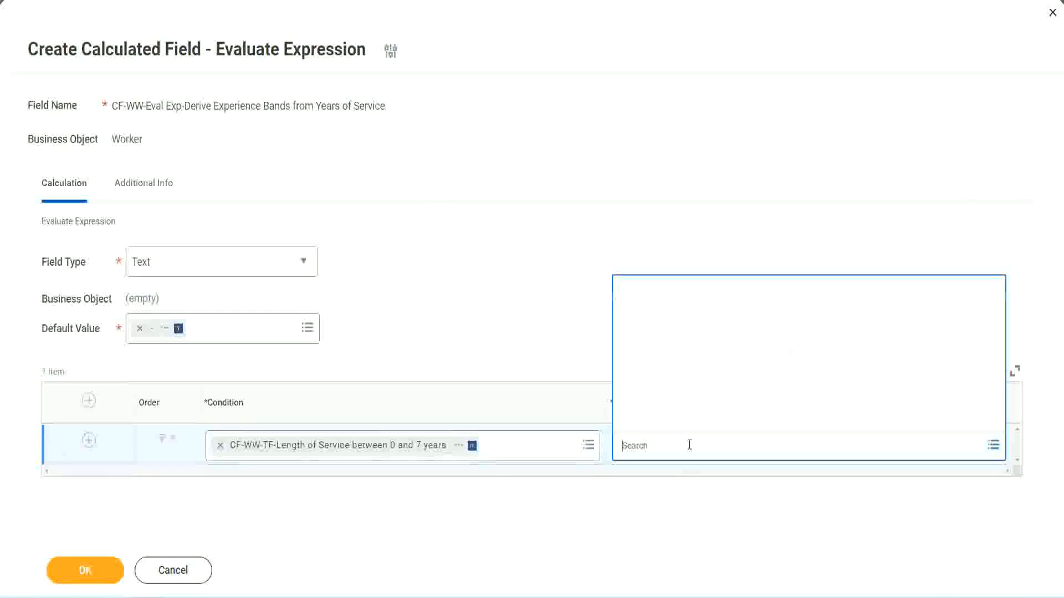
pyautogui.click(681, 420)
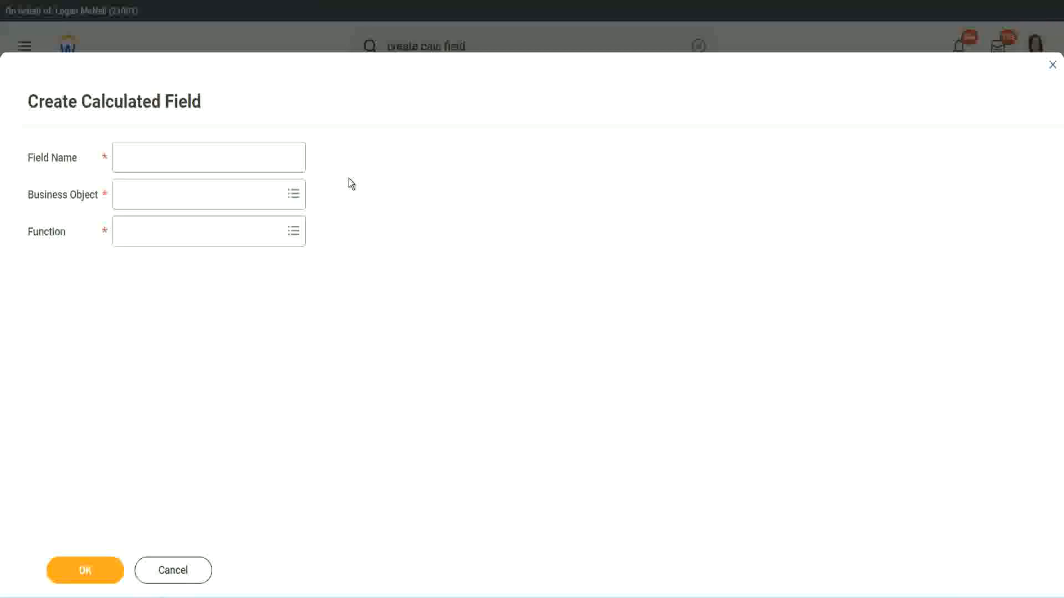
pyautogui.click(128, 158)
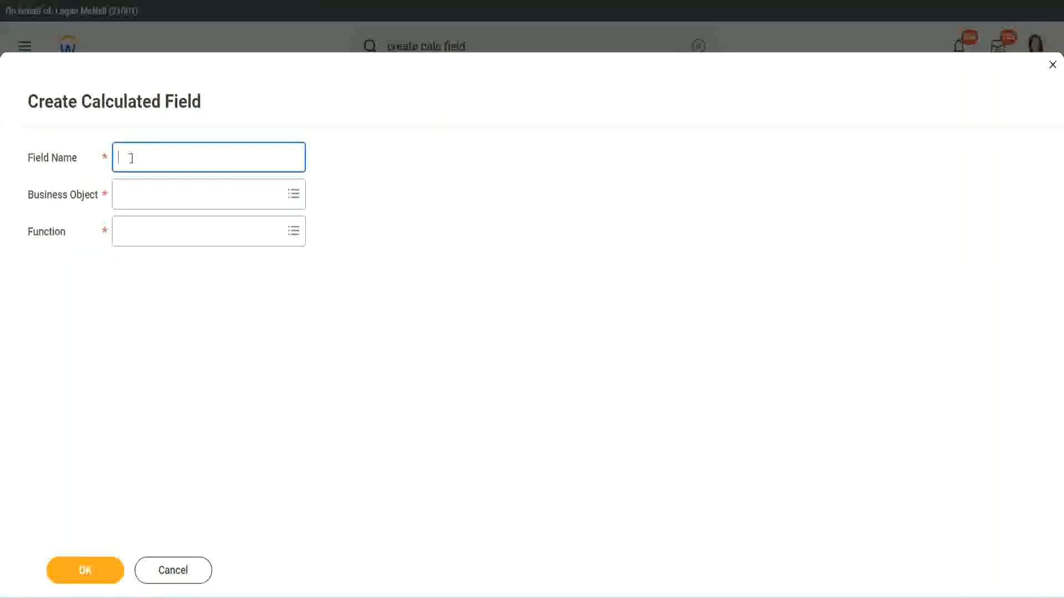
pyautogui.write('CF-TC-Amateur')
pyautogui.click(134, 156)
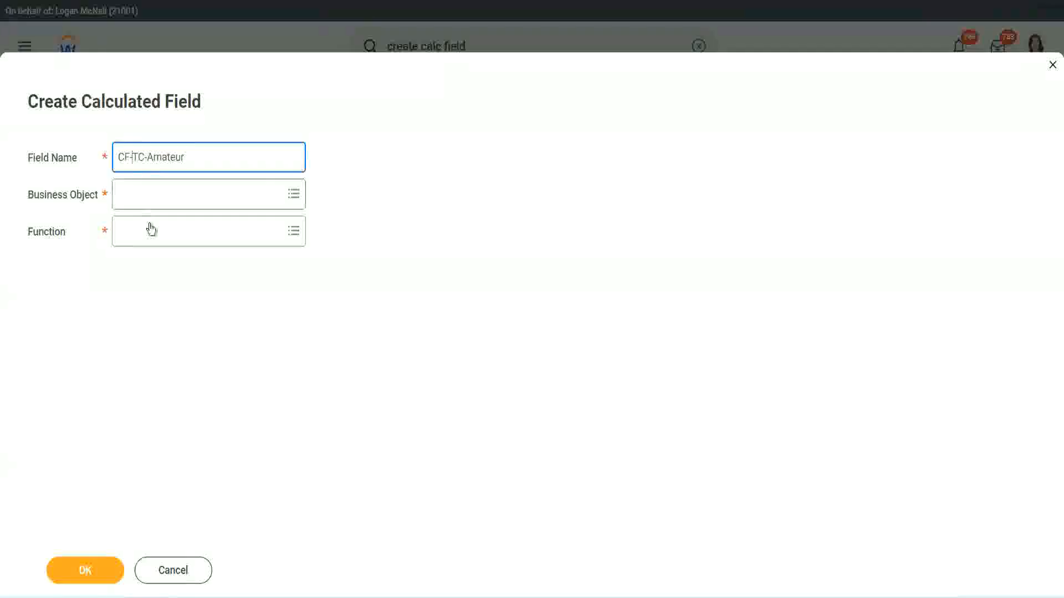
pyautogui.write('WW-')
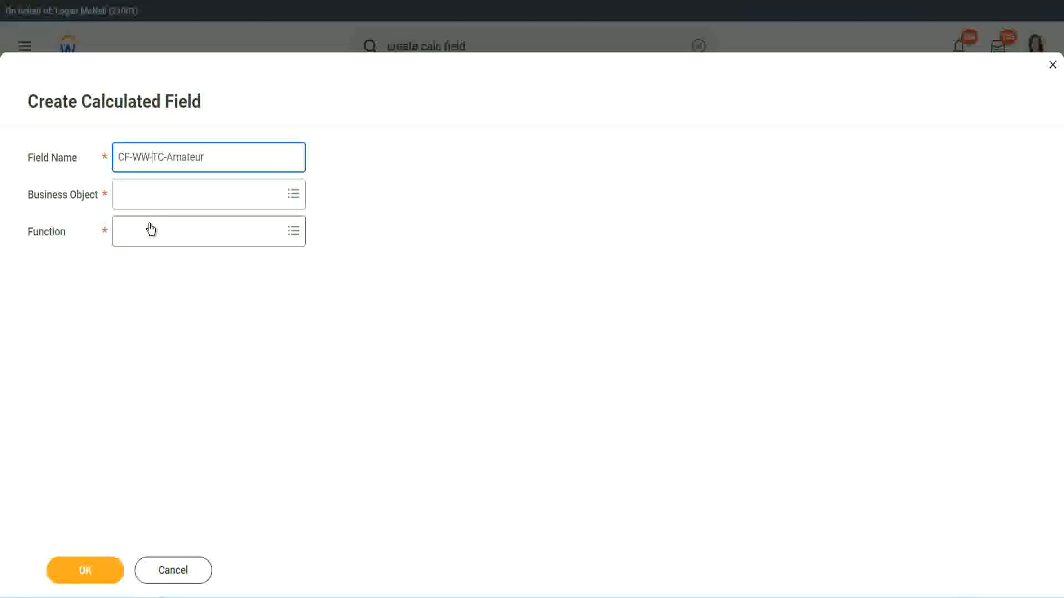
# - Search the business objects for "global" and assign Global to the new calculated field
pyautogui.click(150, 195)
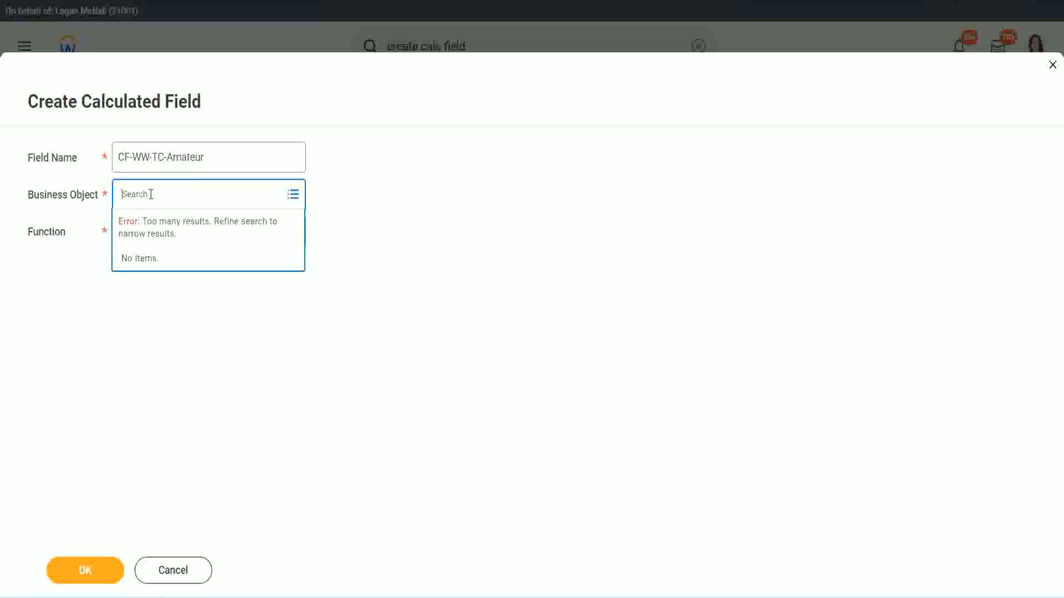
pyautogui.write('worker')
pyautogui.press('BackSpace')
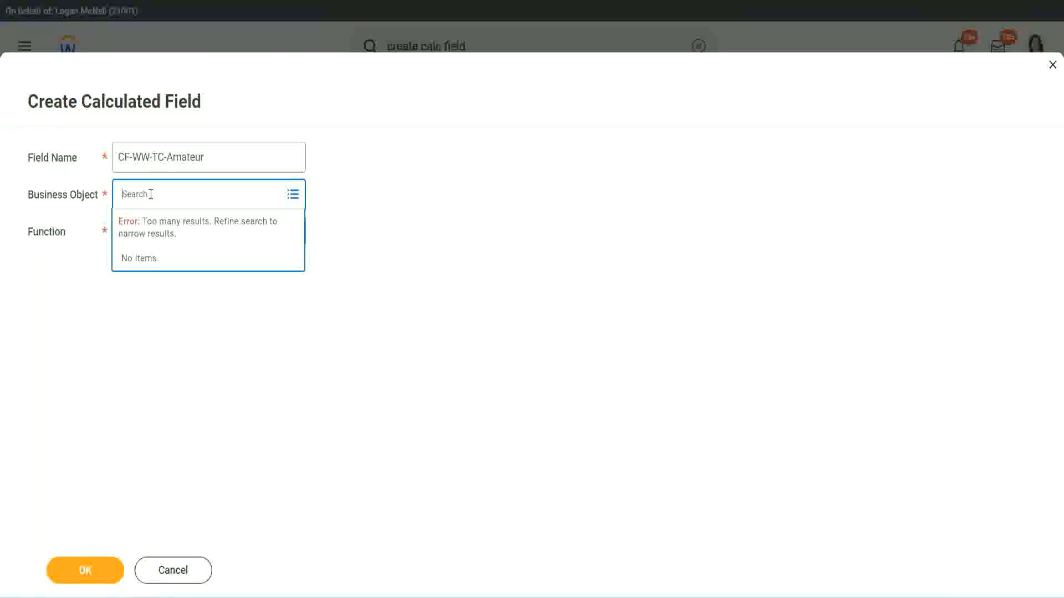
pyautogui.write('global')
pyautogui.press('Return')
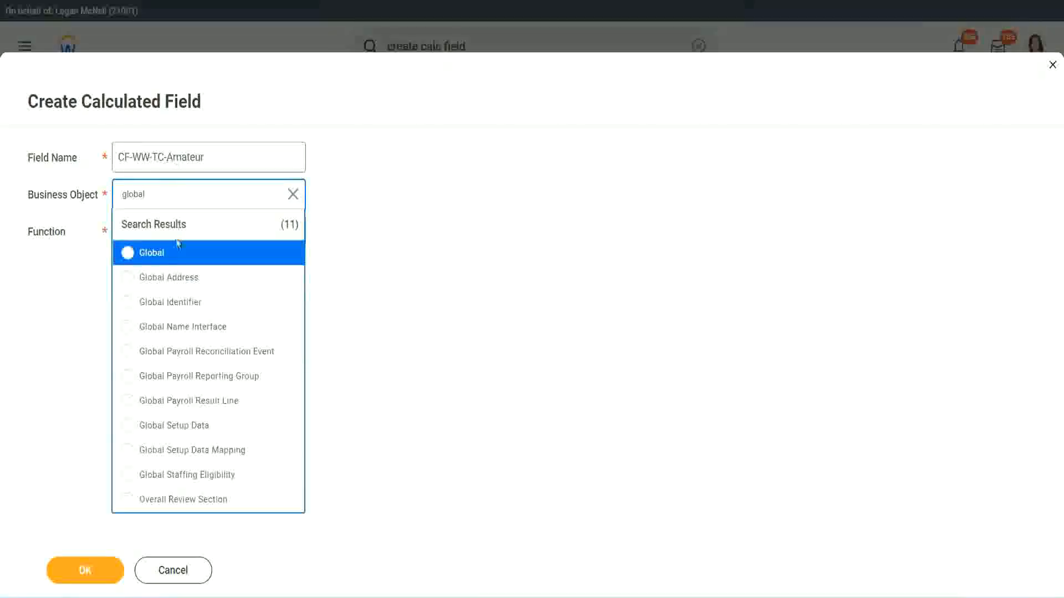
pyautogui.click(165, 259)
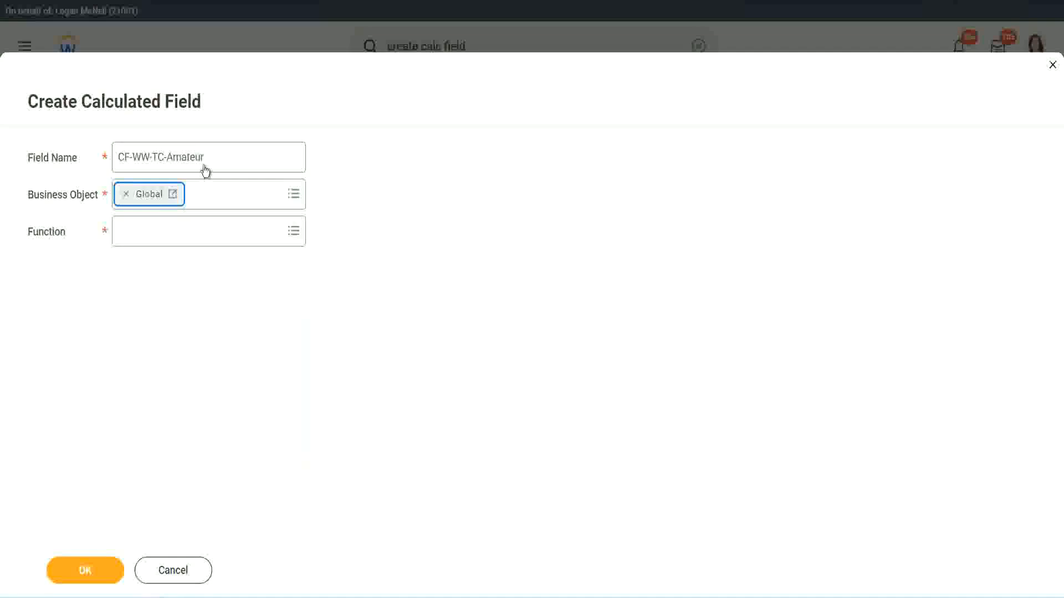
pyautogui.tripleClick(274, 150)
pyautogui.click(230, 158)
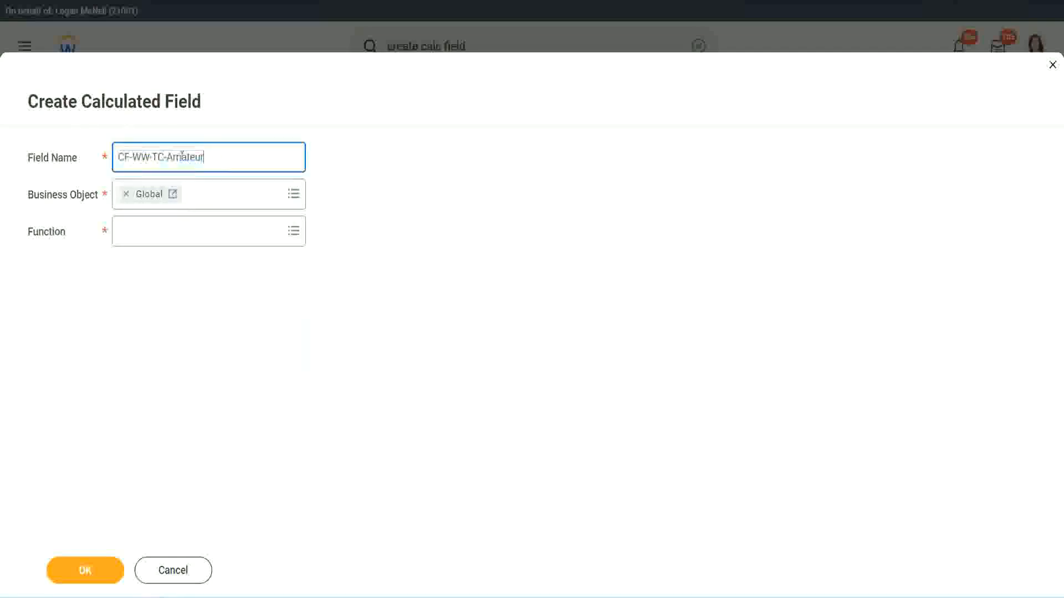
pyautogui.doubleClick(183, 157)
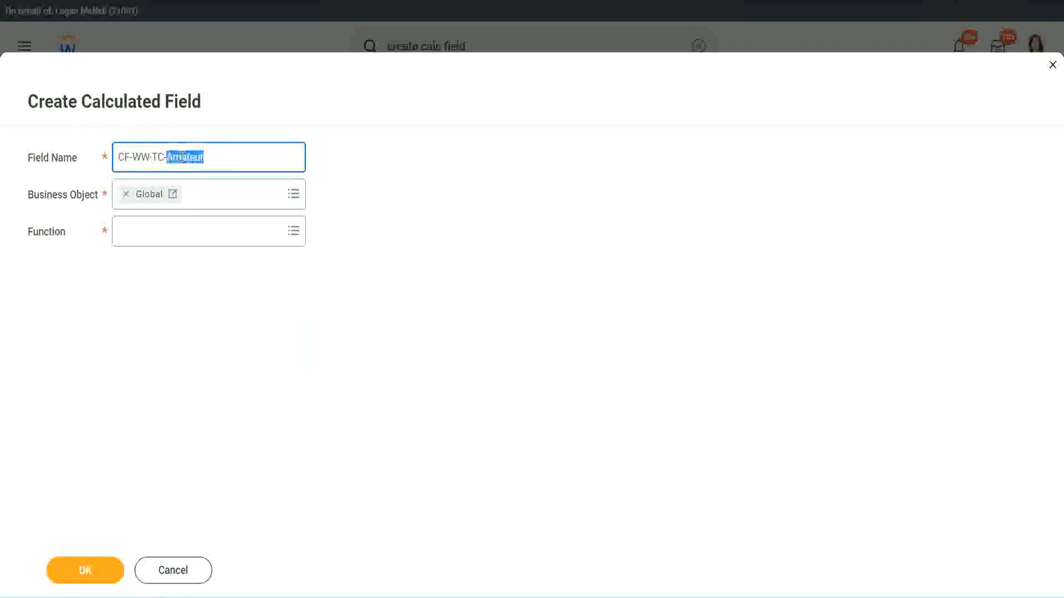
pyautogui.click(220, 155)
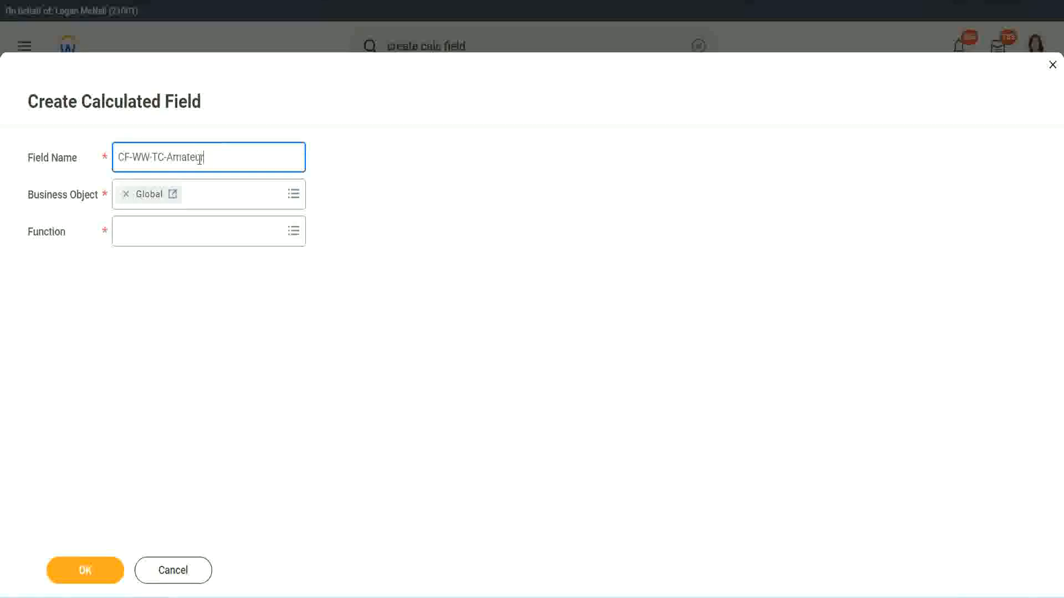
pyautogui.doubleClick(199, 159)
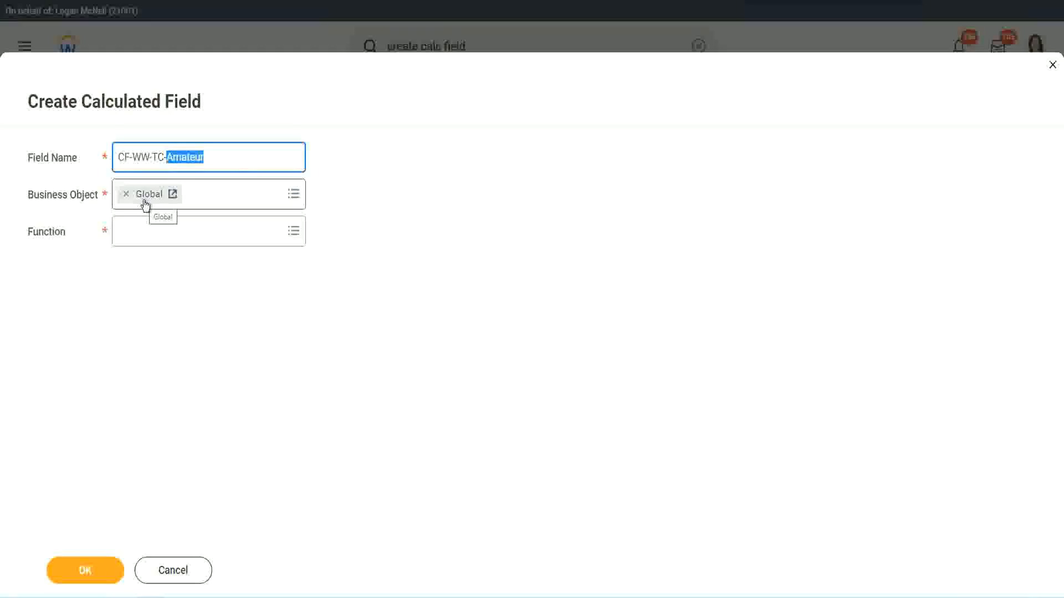
# - Give the calculated field the Text Constant function with the text Amateur and save it as the return value
pyautogui.click(148, 231)
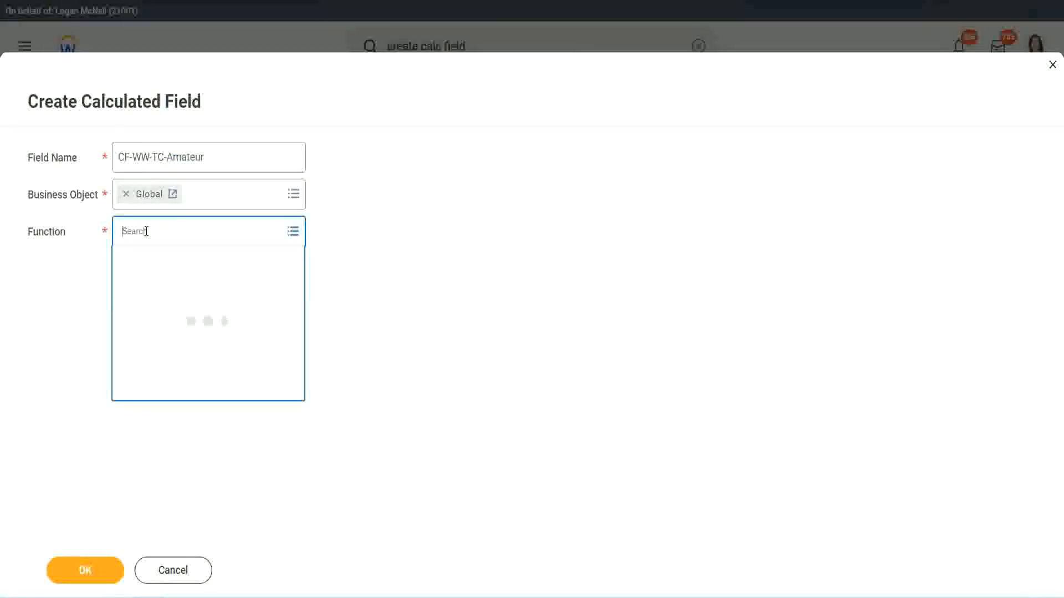
pyautogui.write('text cal')
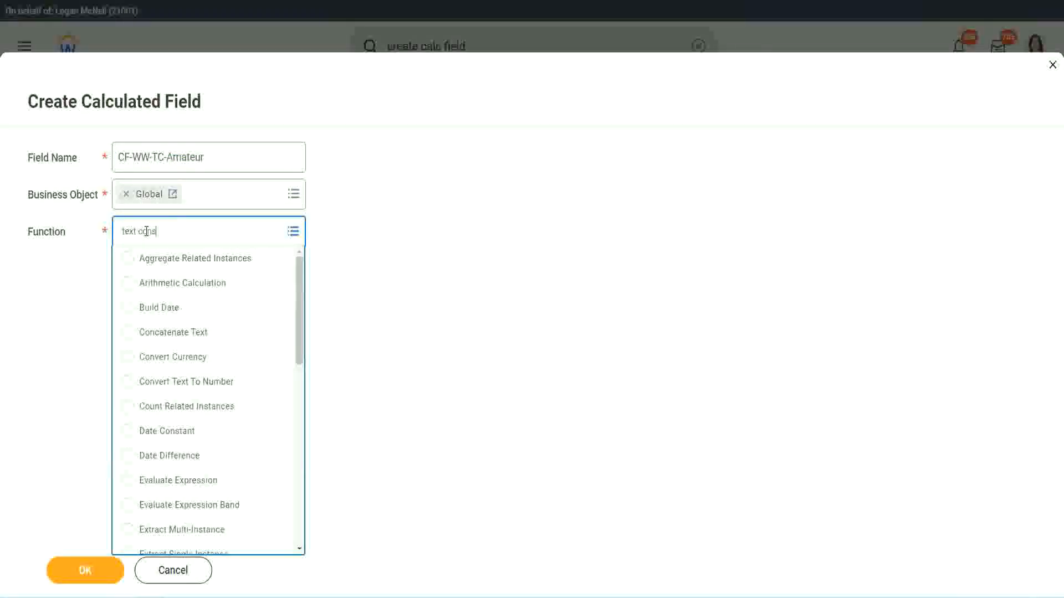
pyautogui.press('Return')
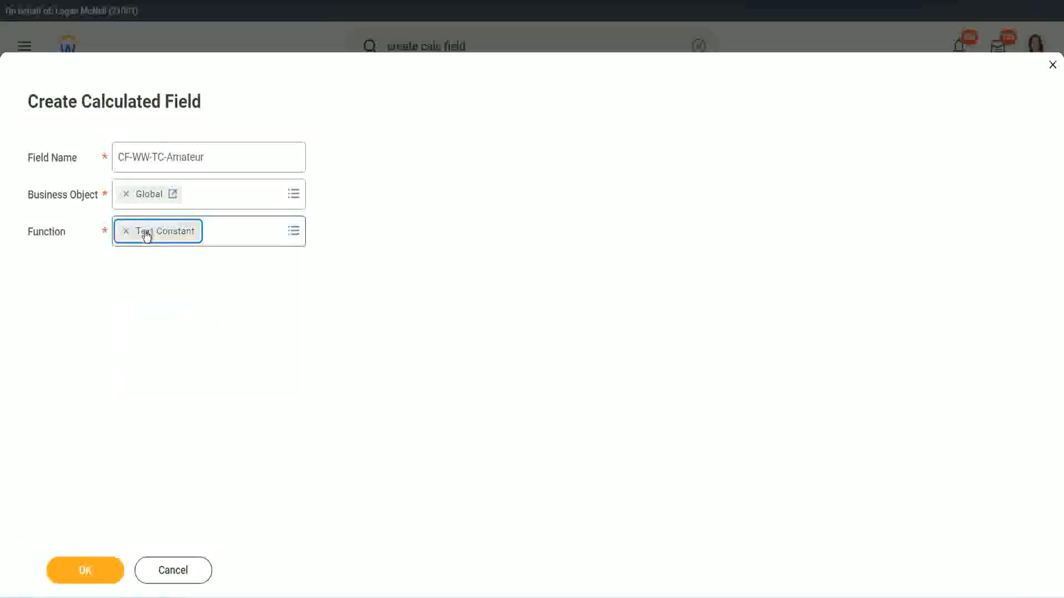
pyautogui.click(89, 577)
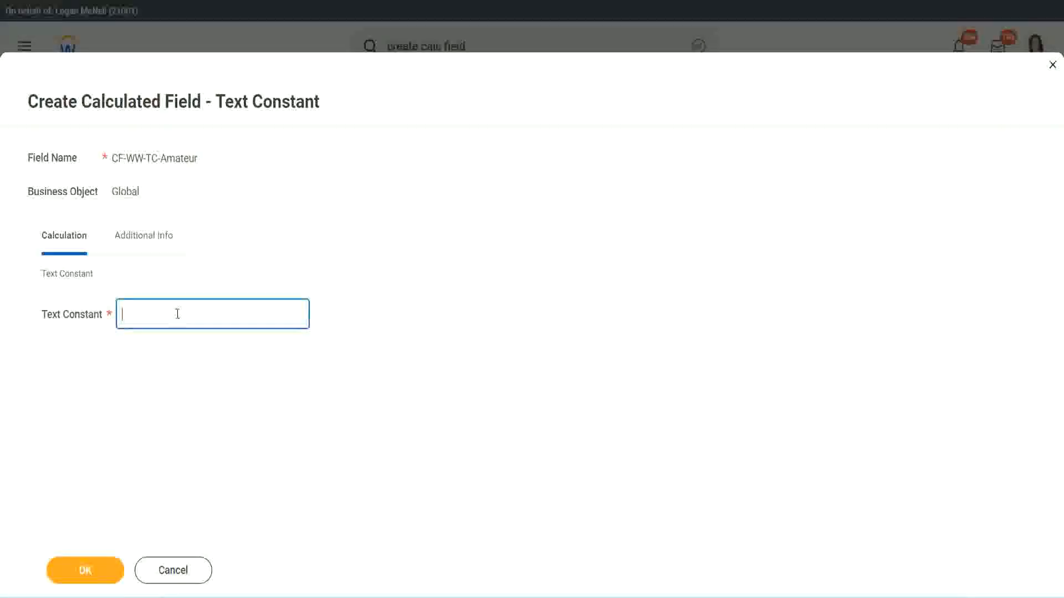
pyautogui.write('Amateur')
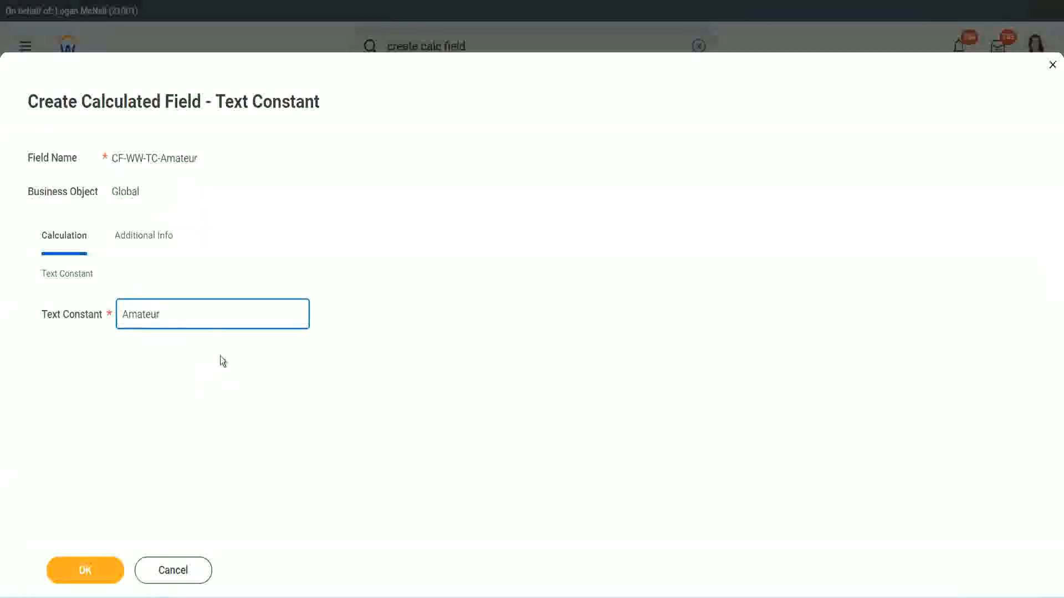
pyautogui.click(85, 569)
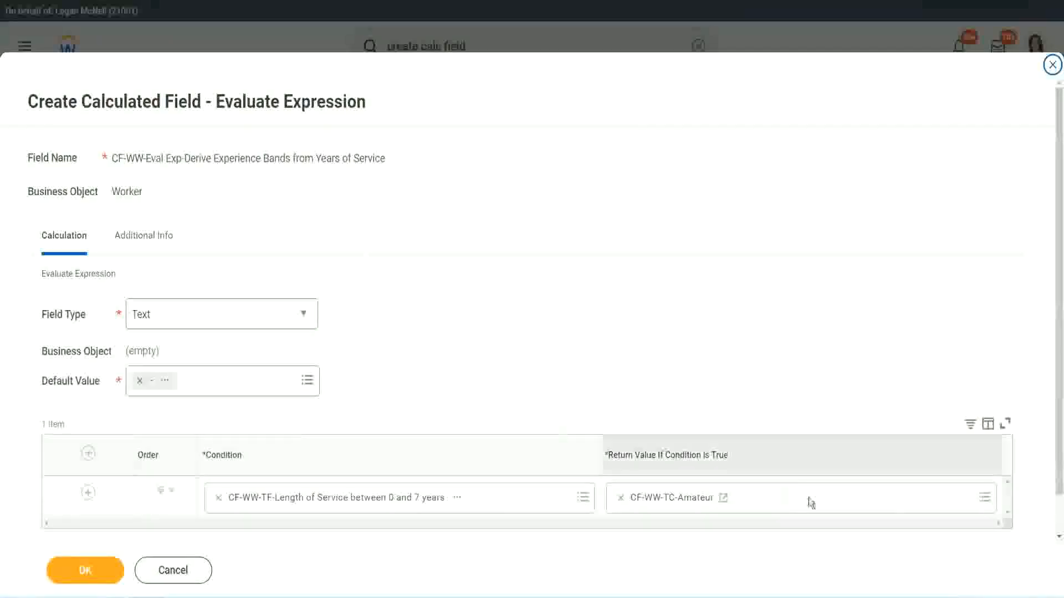
# - Copy the text of the first row's return value and add a second condition row below it
pyautogui.rightClick(659, 499)
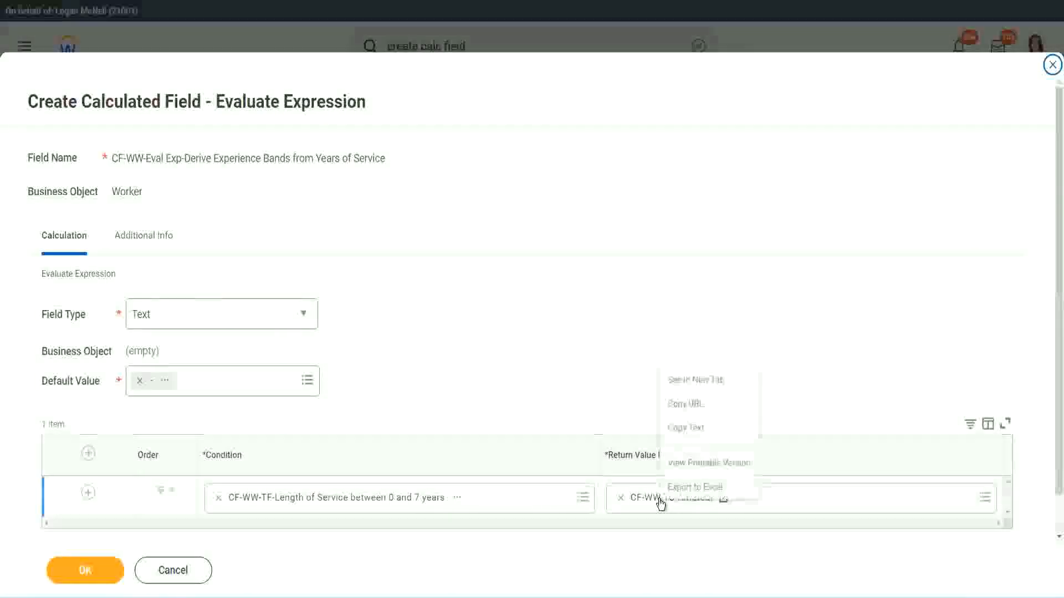
pyautogui.click(696, 428)
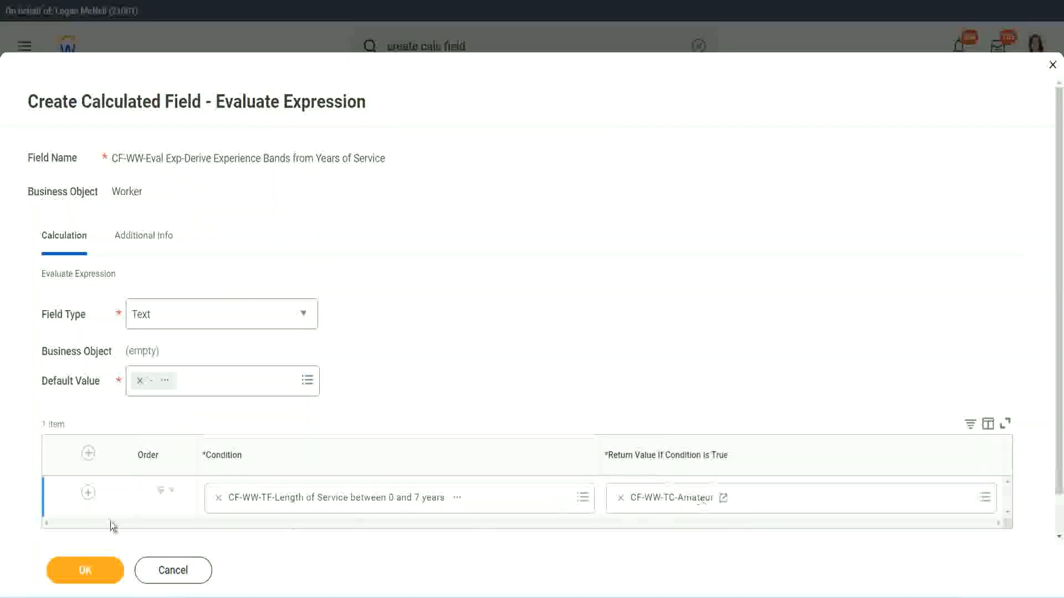
pyautogui.click(83, 502)
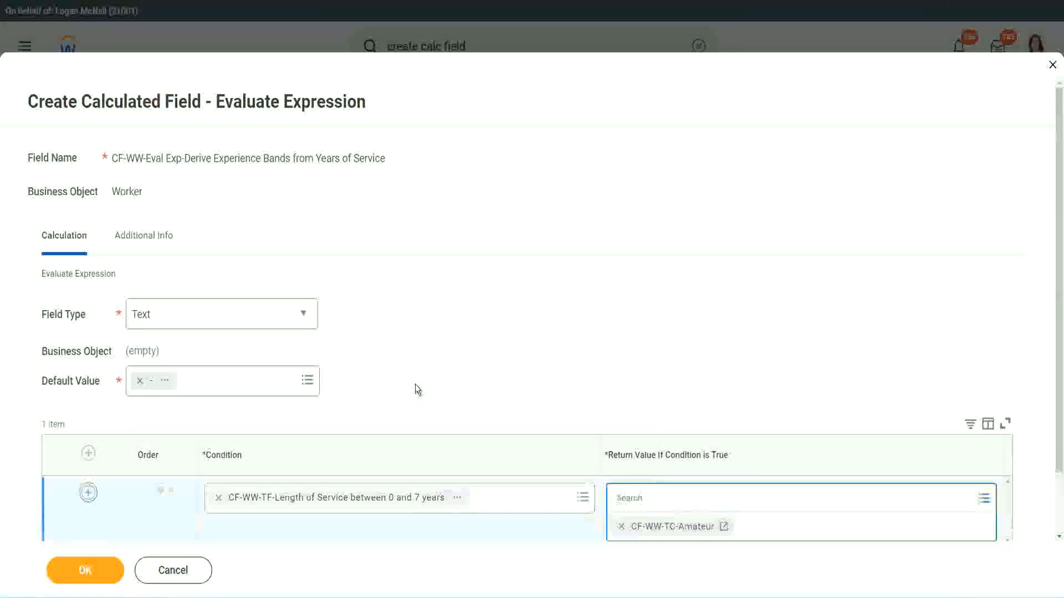
pyautogui.click(88, 493)
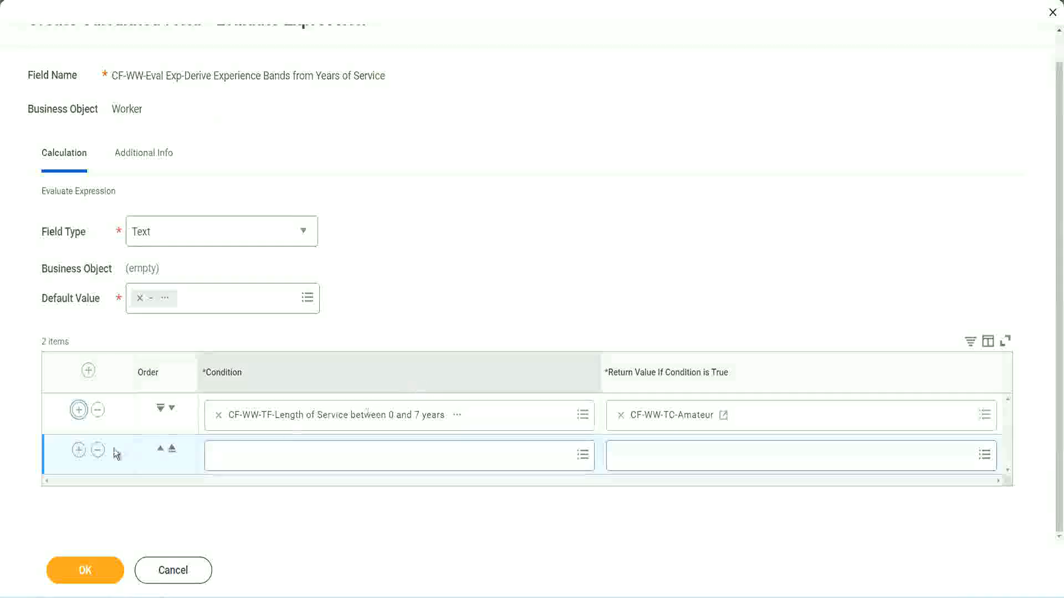
# - Expand the table to four condition rows and set the second condition to CF-WW-TF-Length of Service between 8 and 15 years
pyautogui.click(81, 454)
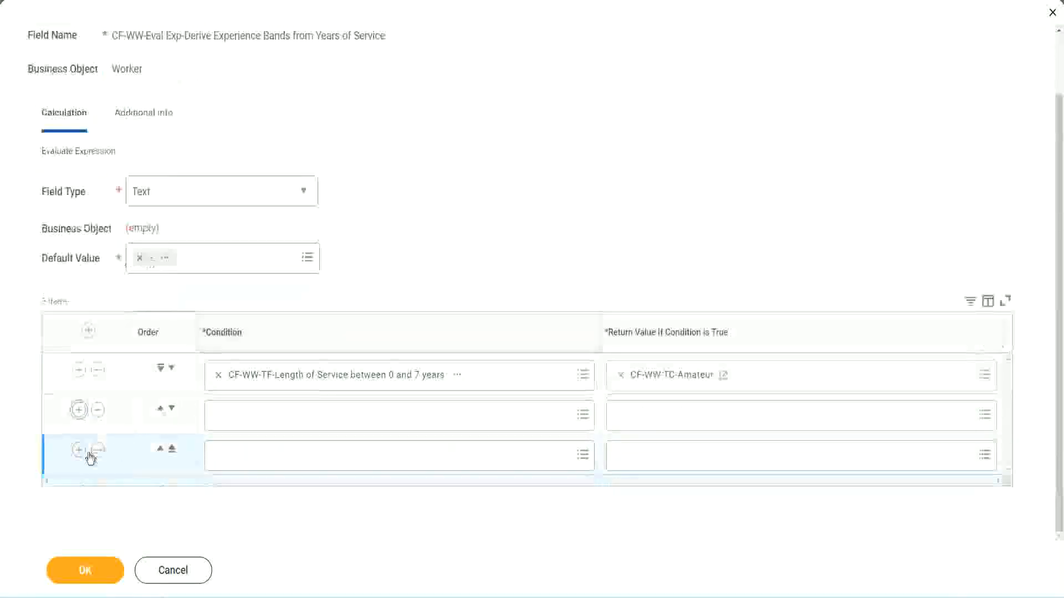
pyautogui.click(263, 422)
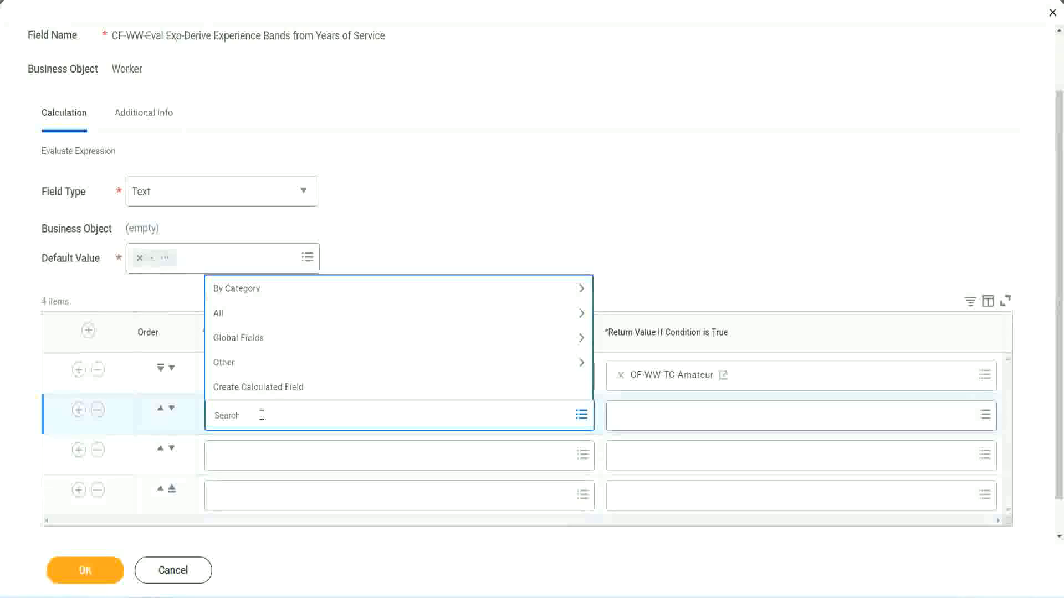
pyautogui.write('cf-ww')
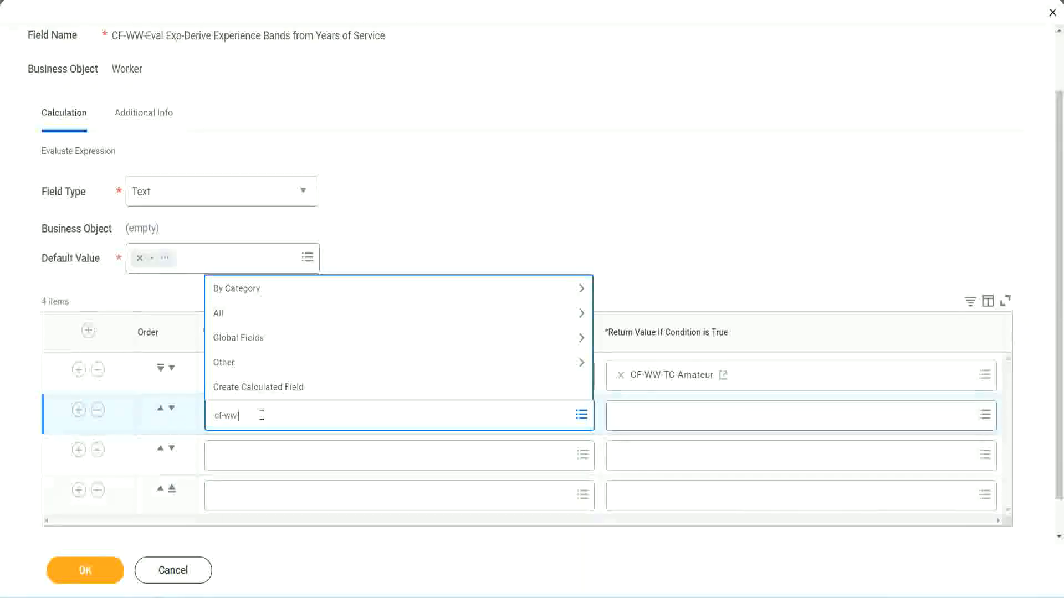
pyautogui.write('-tf')
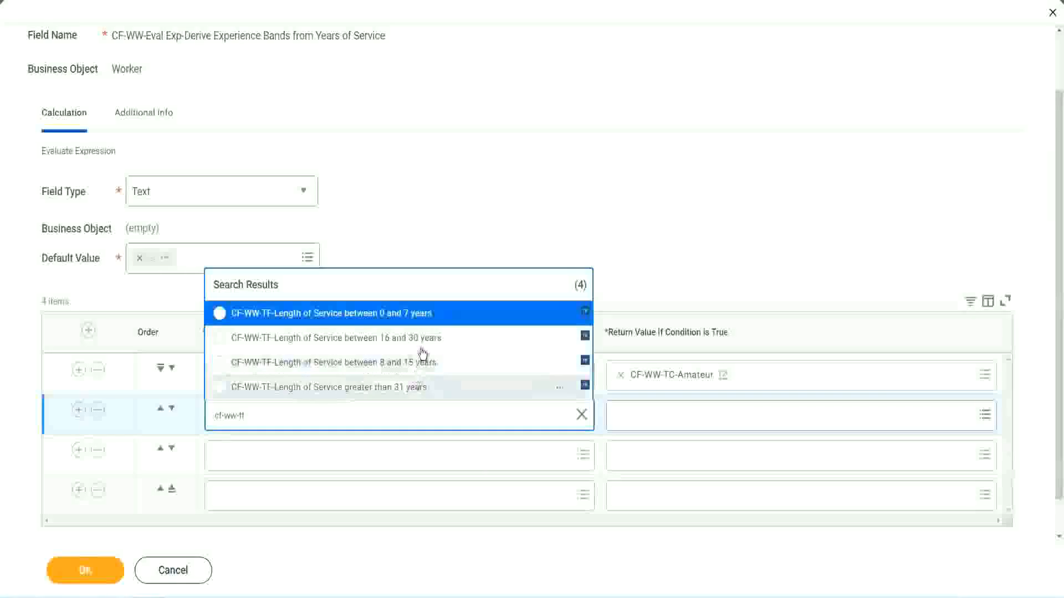
pyautogui.click(427, 324)
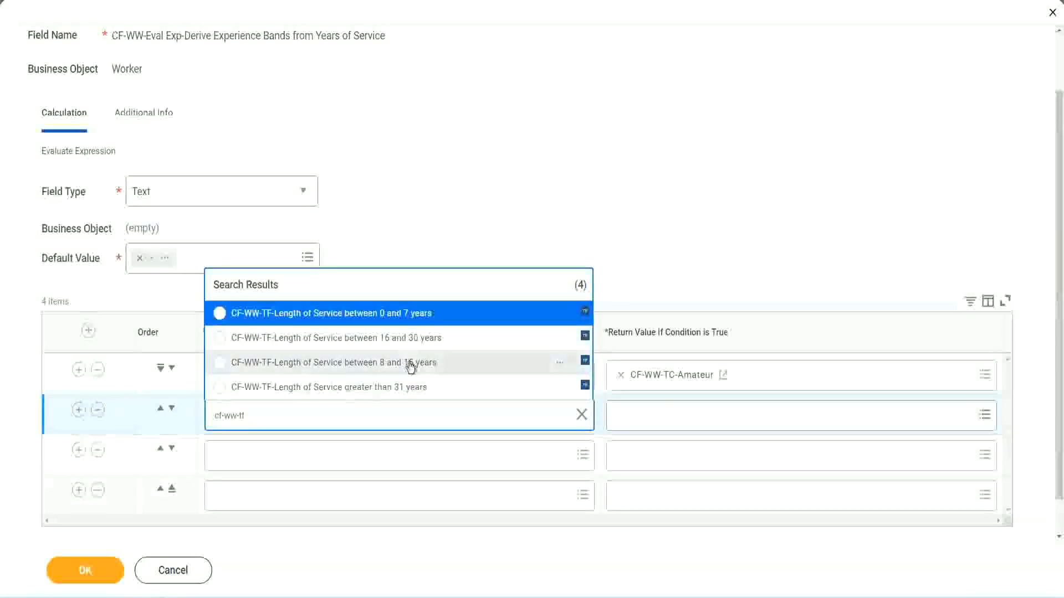
pyautogui.click(410, 364)
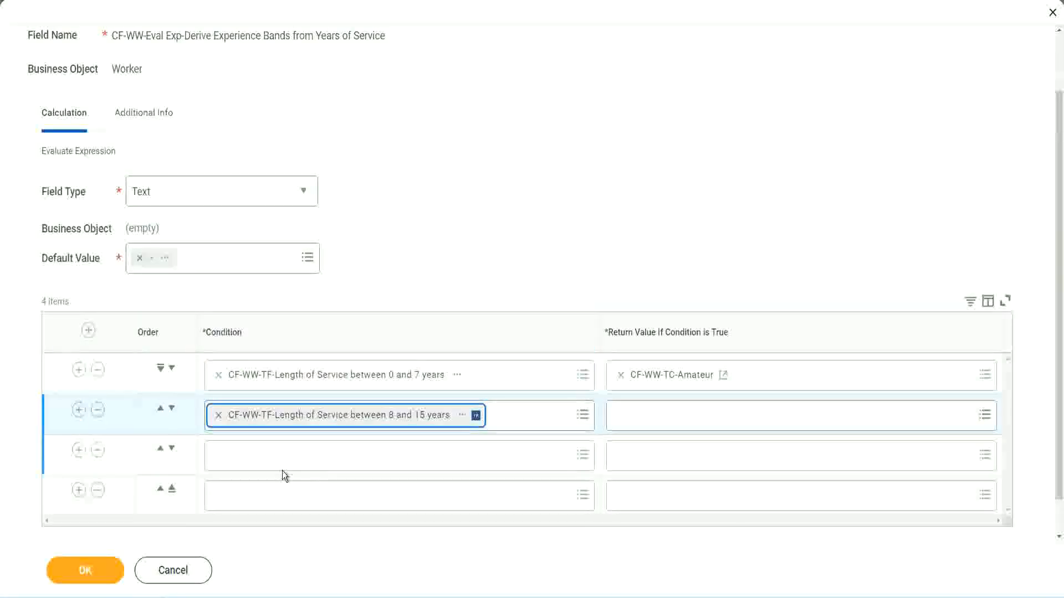
# - Search for cf-ww-tf and set the third row's condition to CF-WW-TF-Length of Service between 16 and 30 years
pyautogui.click(269, 456)
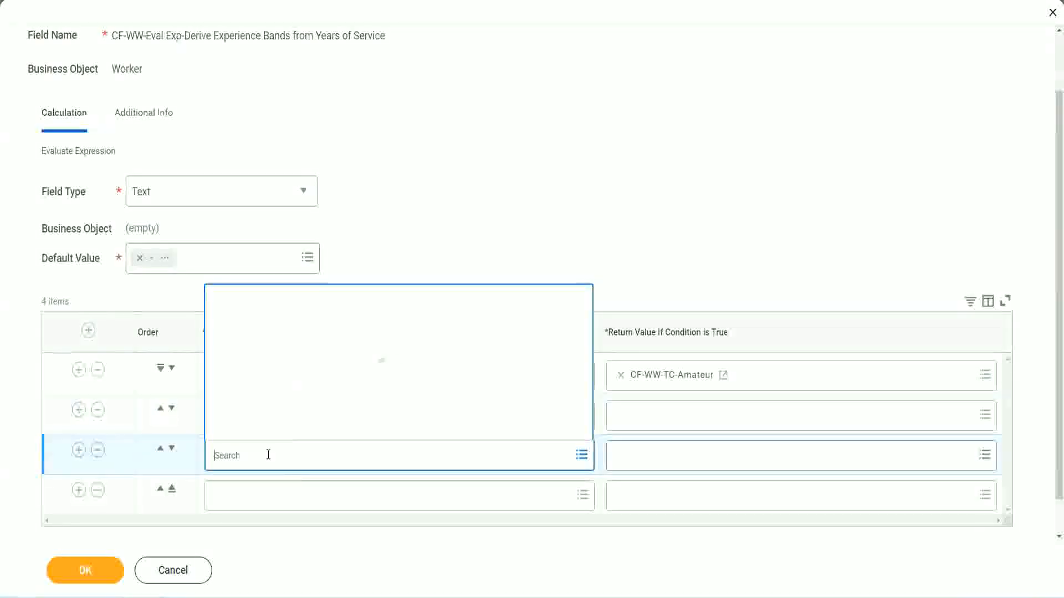
pyautogui.write('cf-ww-tf')
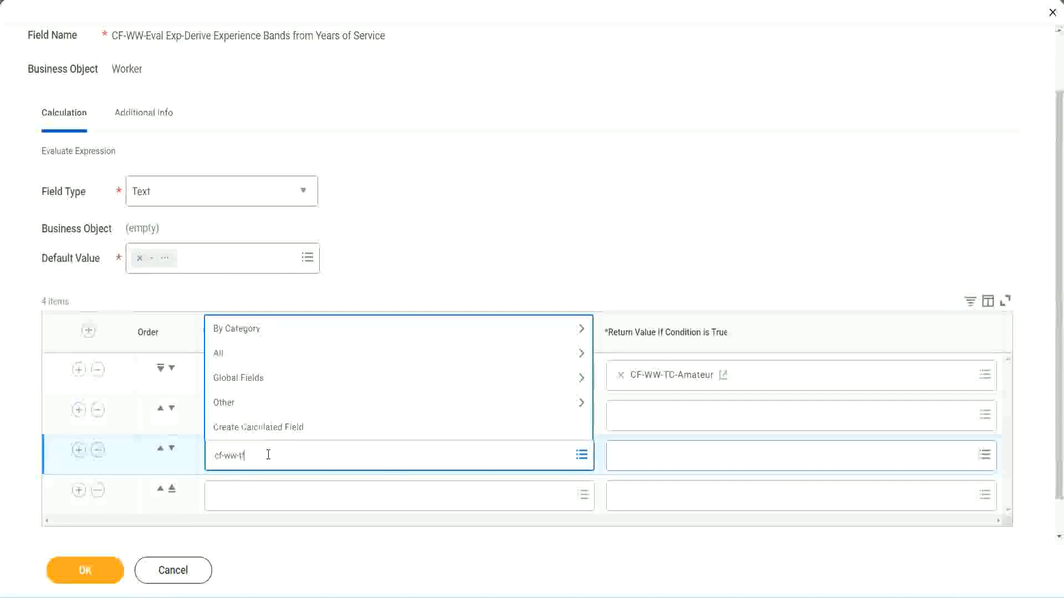
pyautogui.press('Return')
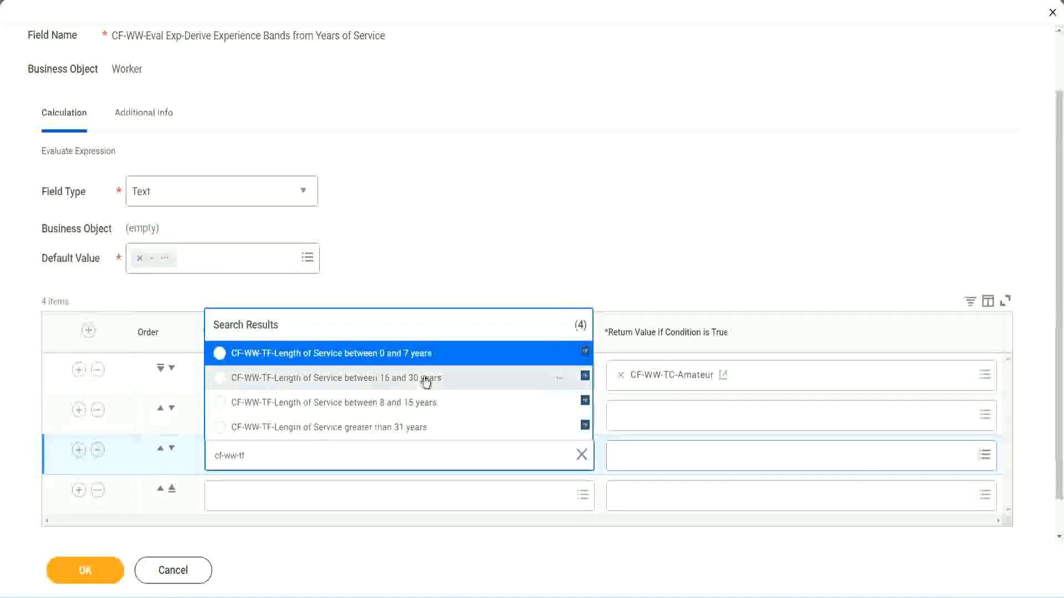
pyautogui.click(427, 384)
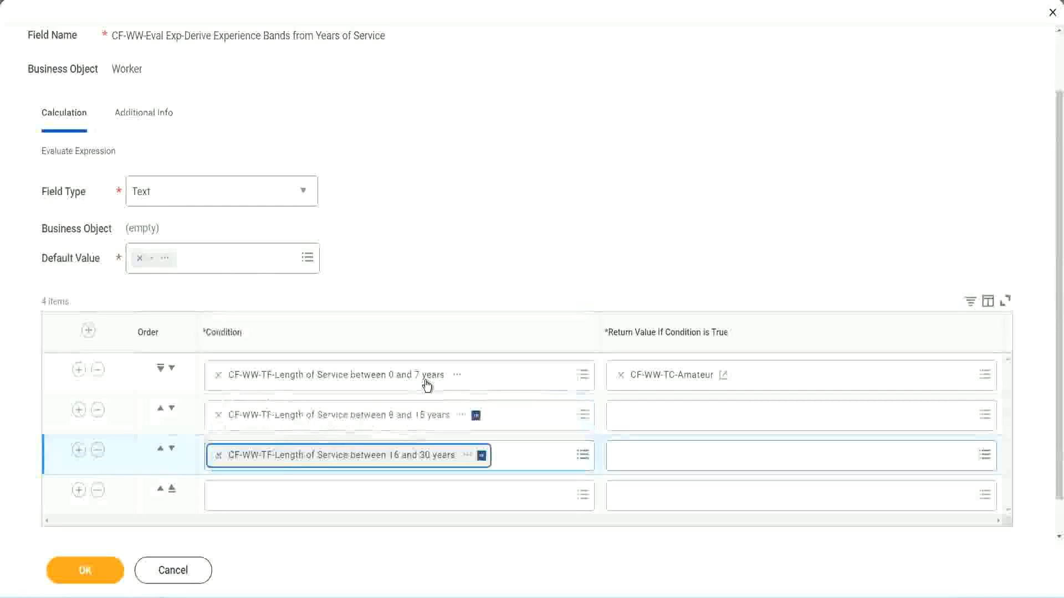
# - Set the fourth row's condition to CF-WW-TF-Length of Service greater than 31 years
pyautogui.click(250, 498)
pyautogui.write('c')
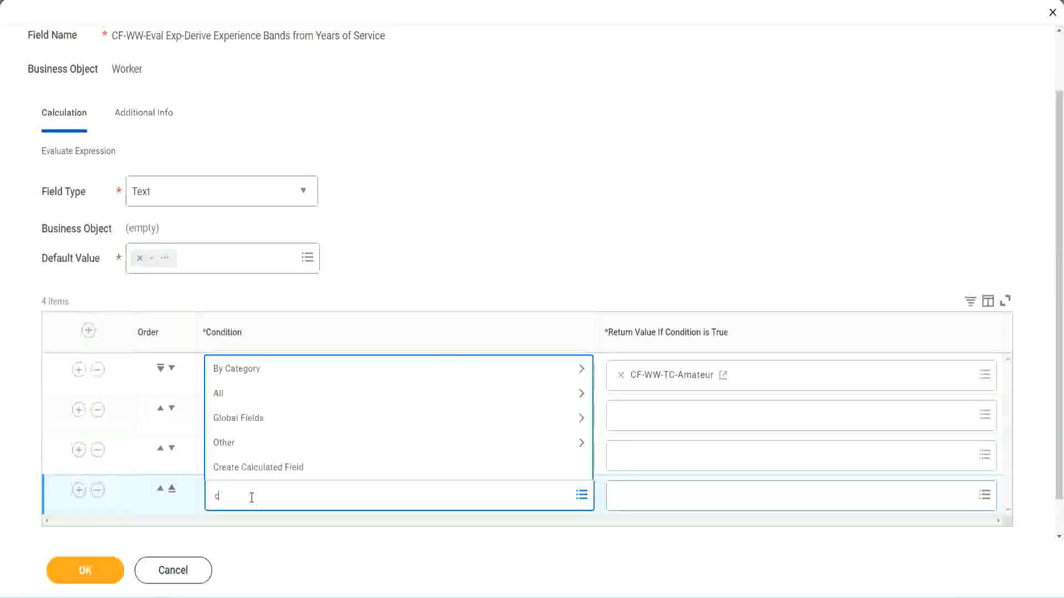
pyautogui.write('f-ww')
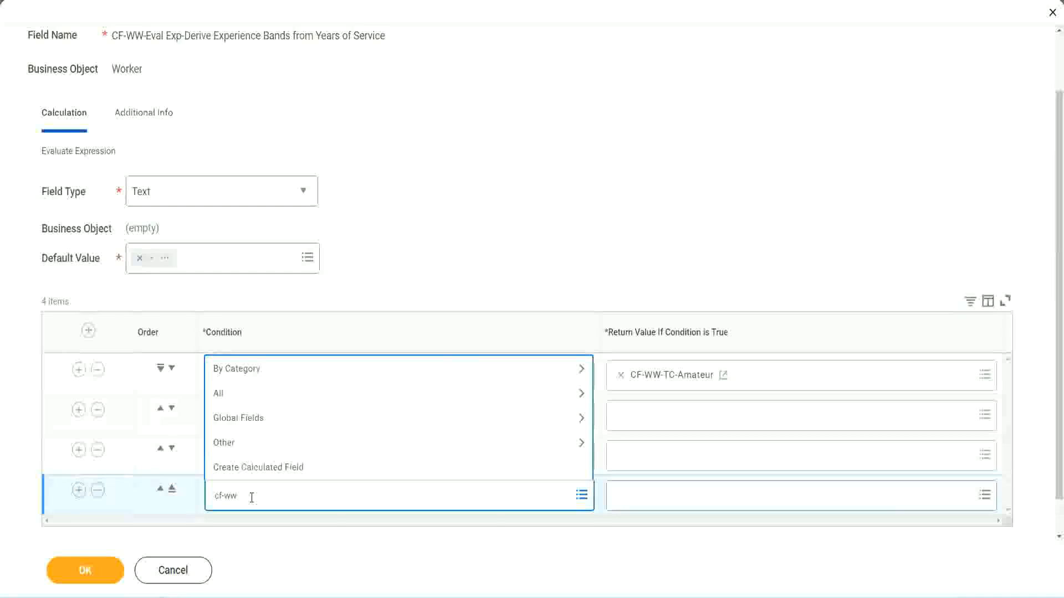
pyautogui.write(' tf 31')
pyautogui.press('Return')
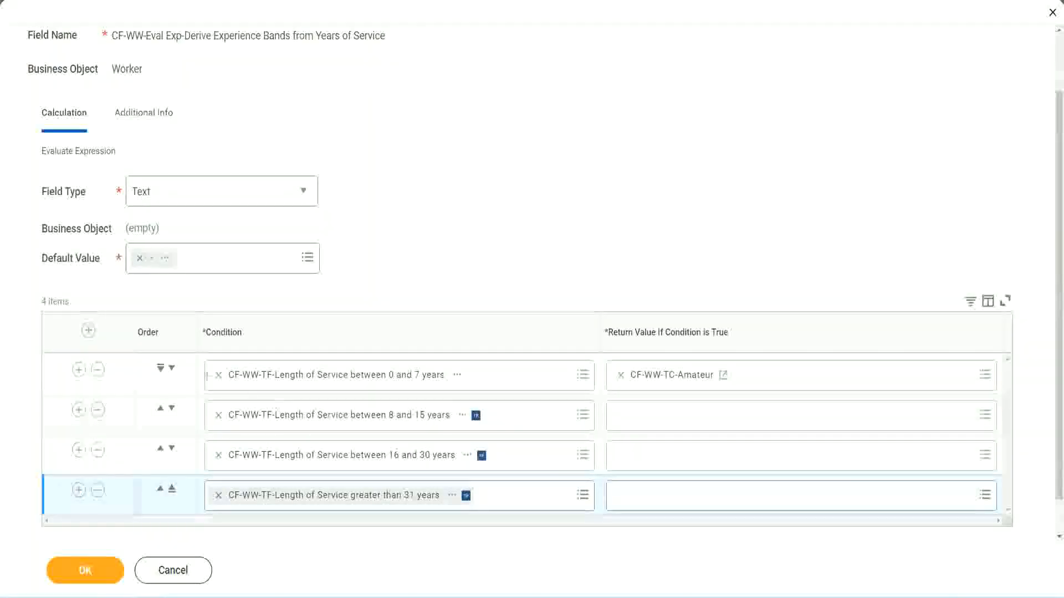
# - Move the 8 to 15 years condition up to the first row and back below the 0 to 7 years condition
pyautogui.moveTo(120, 324); pyautogui.dragTo(119, 438)
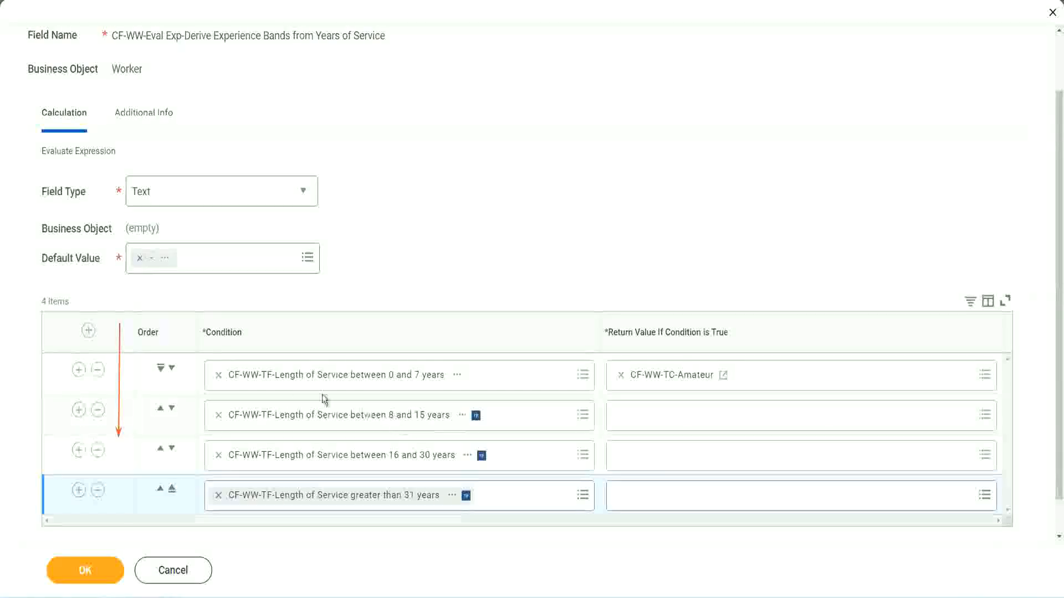
pyautogui.click(160, 410)
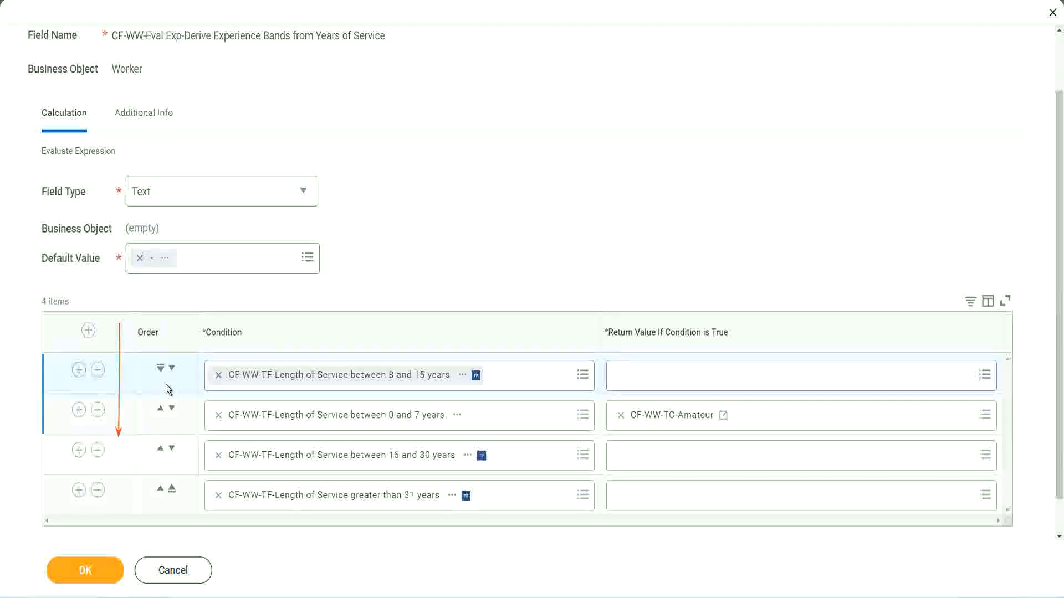
pyautogui.click(171, 368)
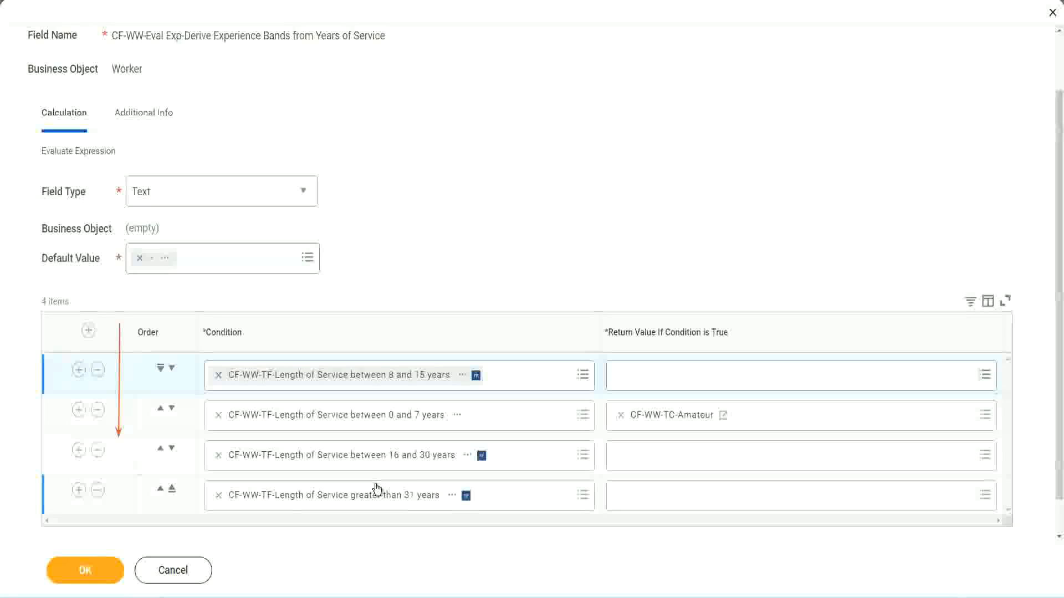
pyautogui.rightClick(674, 424)
pyautogui.click(699, 481)
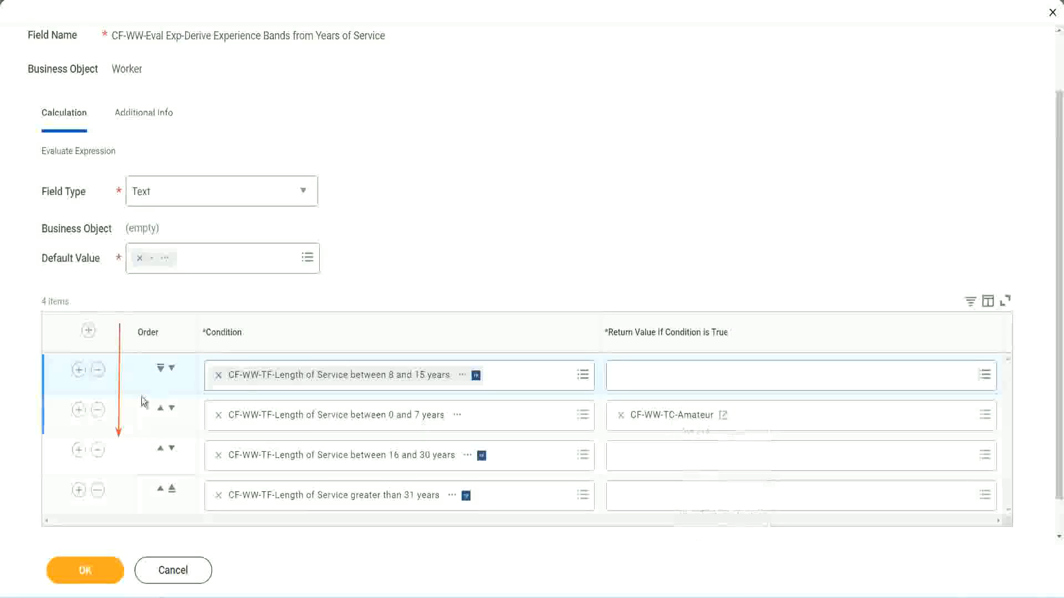
pyautogui.click(172, 369)
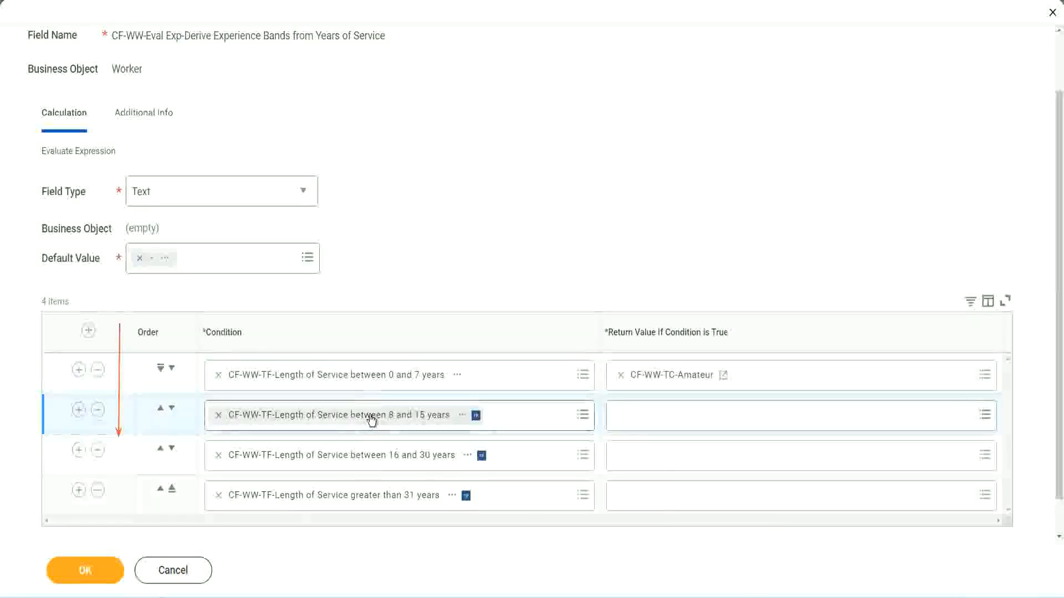
# - Start a calculated field for the 8 to 15 years return value, named CF-WW-TC-Experienced, with business object Global and function Text Constant
pyautogui.click(626, 421)
pyautogui.click(626, 421)
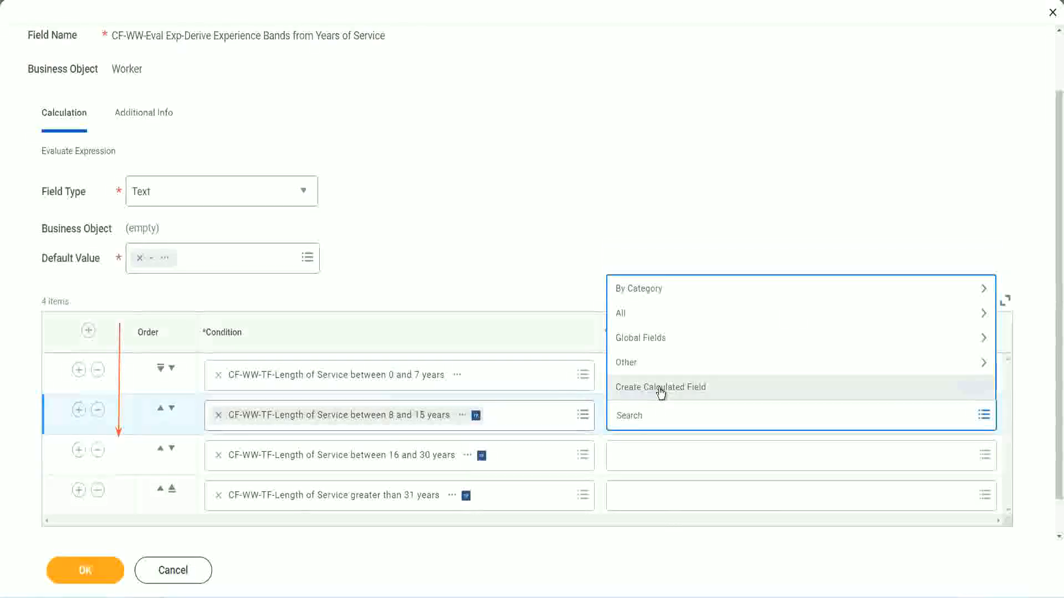
pyautogui.click(659, 388)
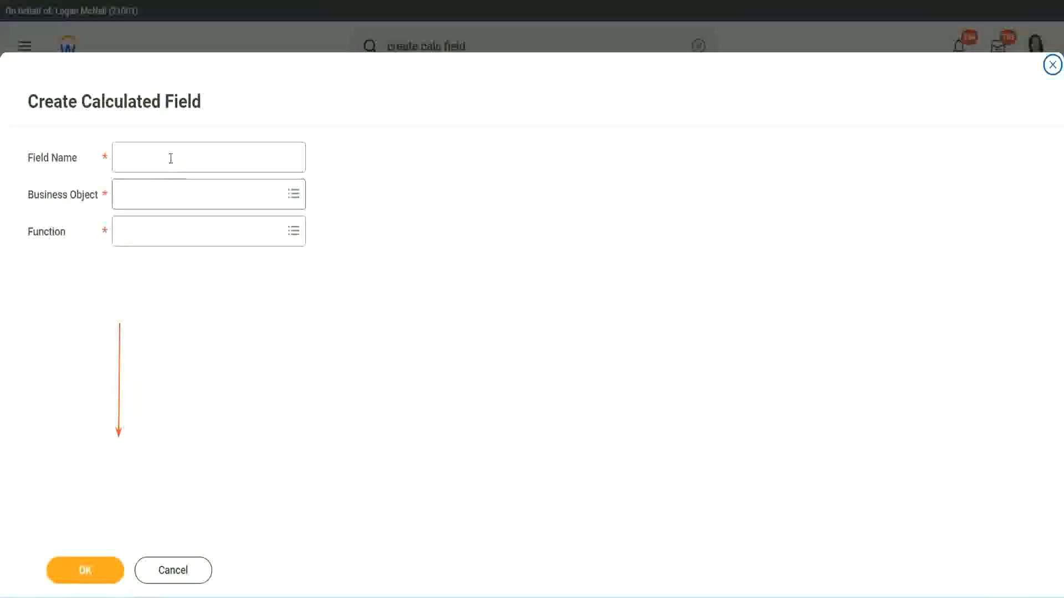
pyautogui.click(170, 158)
pyautogui.hotkey('ctrl', 'v')
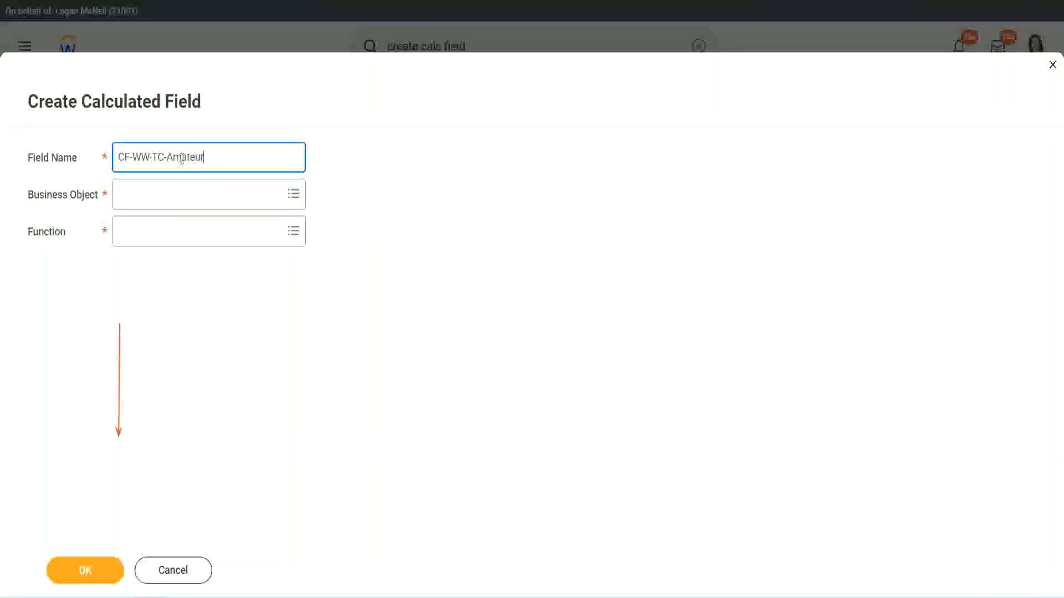
pyautogui.doubleClick(182, 158)
pyautogui.write('Experienced')
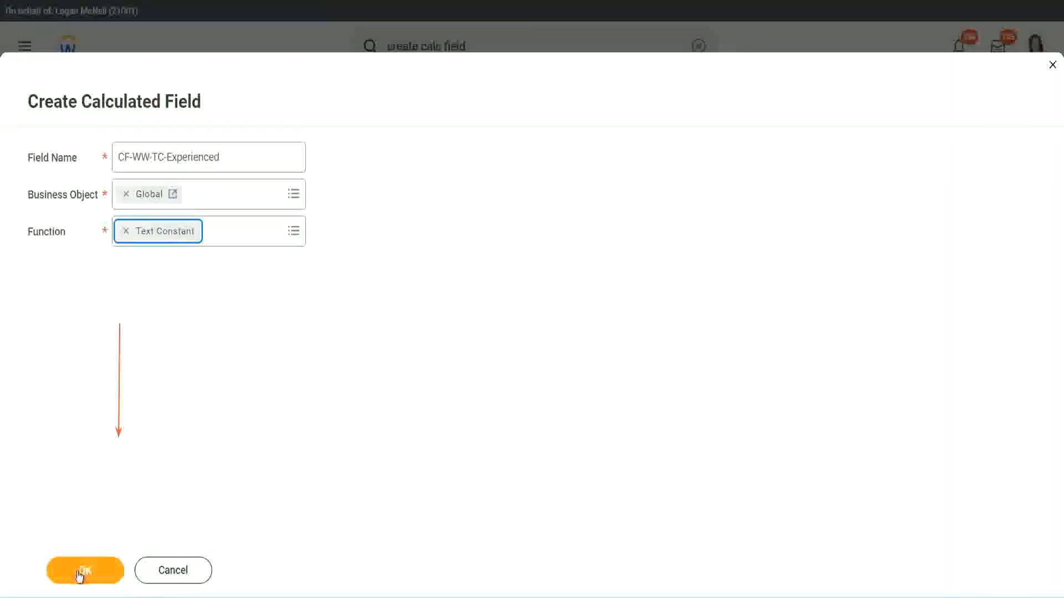
# - Set the text constant to Experienced and save the field as the second row's return value
pyautogui.click(82, 570)
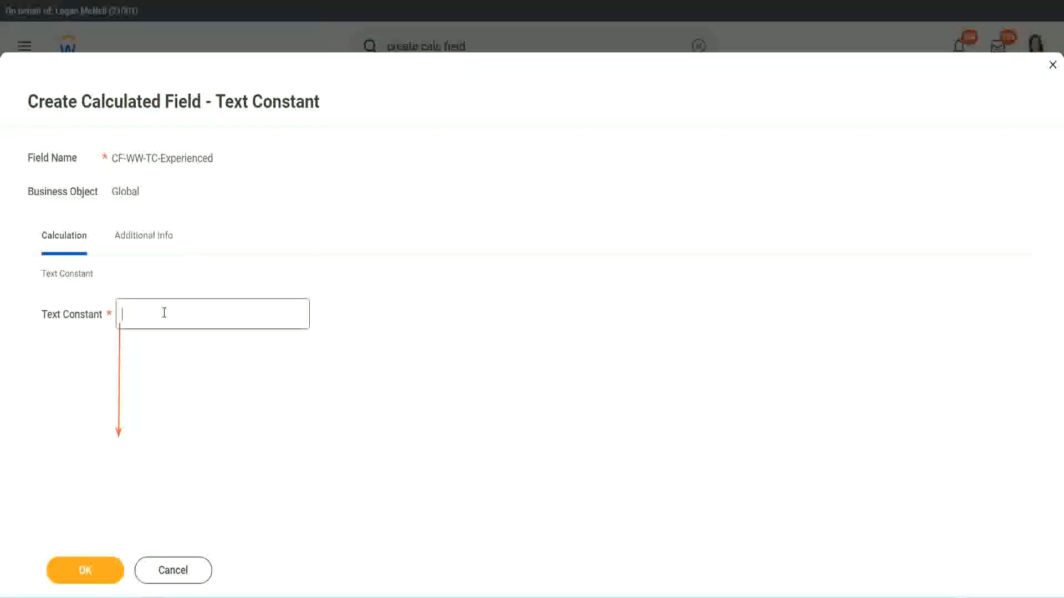
pyautogui.click(162, 315)
pyautogui.write('Experienced')
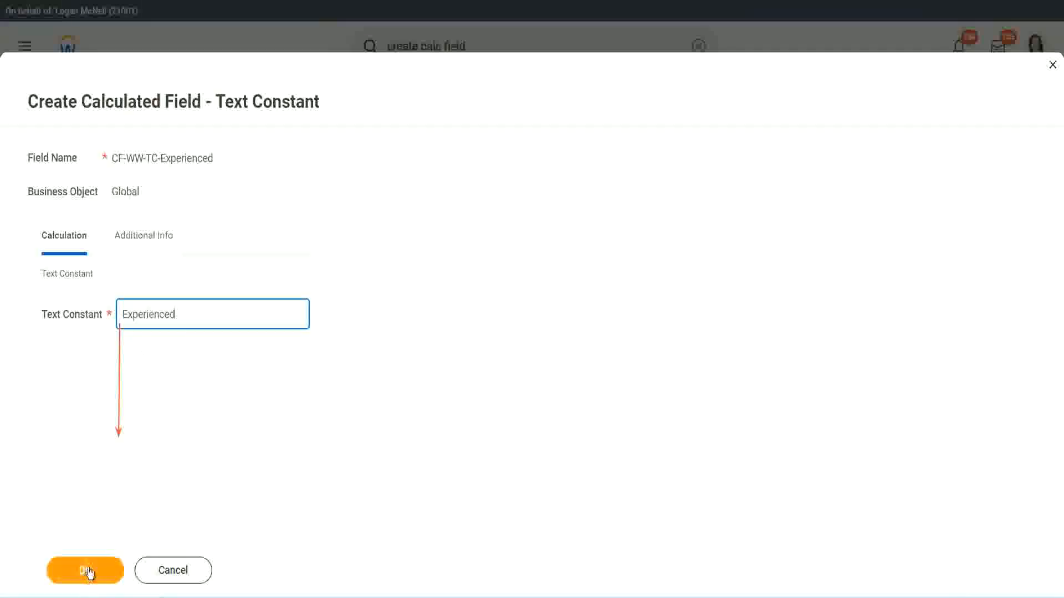
pyautogui.click(89, 569)
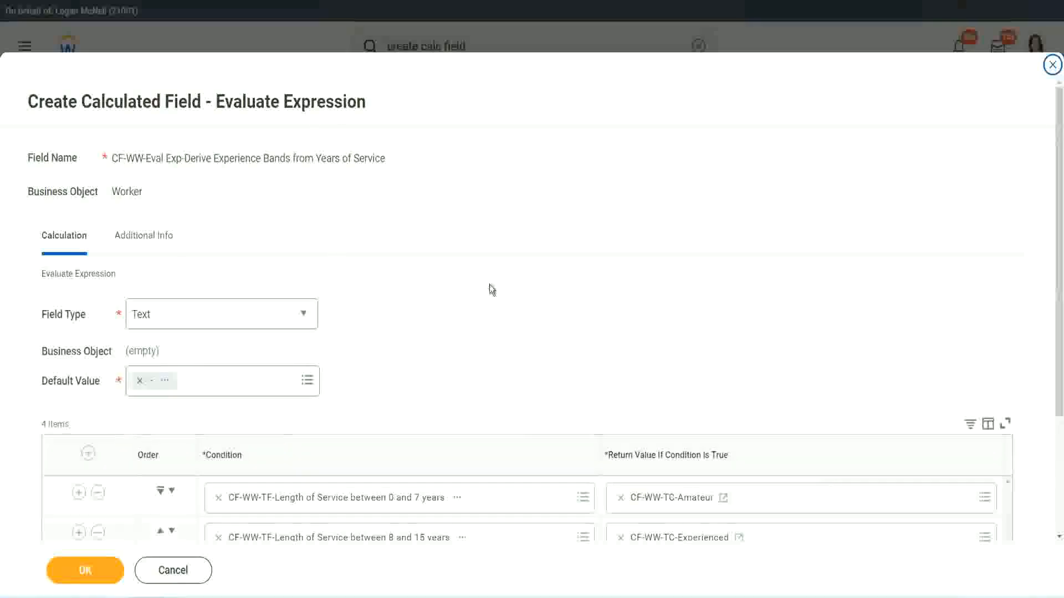
# - Start creating a calculated field for the 16 to 30 years return value and paste the copied field name
pyautogui.scroll(-2, 490, 286)
pyautogui.click(660, 417)
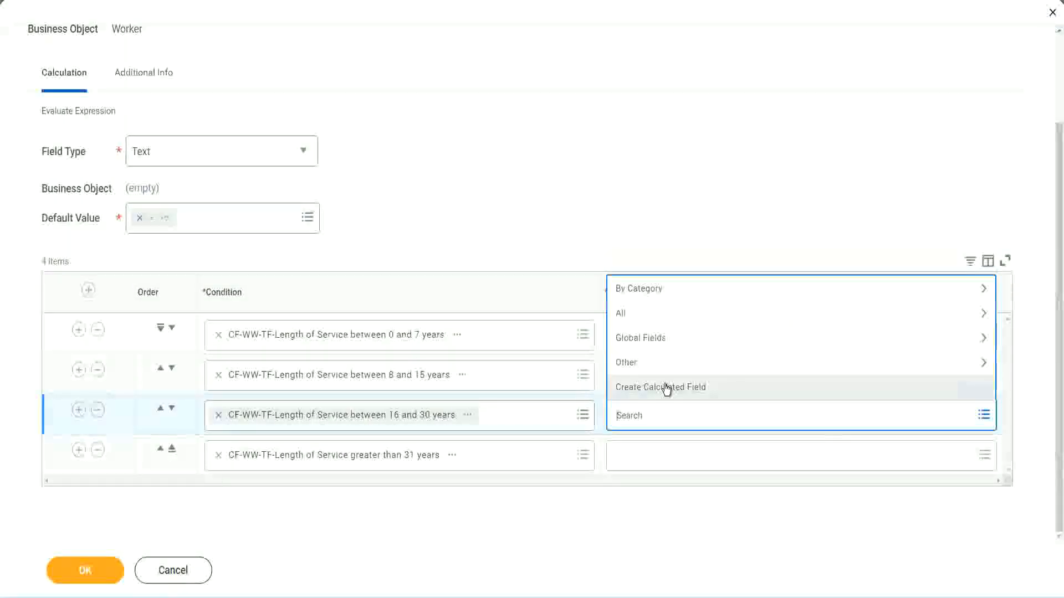
pyautogui.click(666, 389)
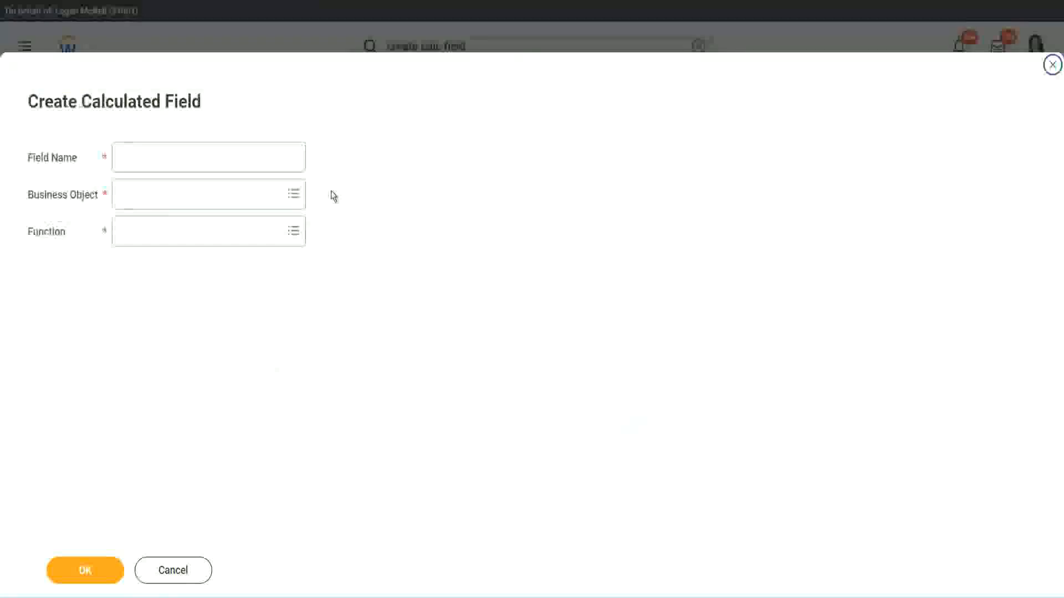
pyautogui.click(225, 158)
pyautogui.hotkey('ctrl', 'v')
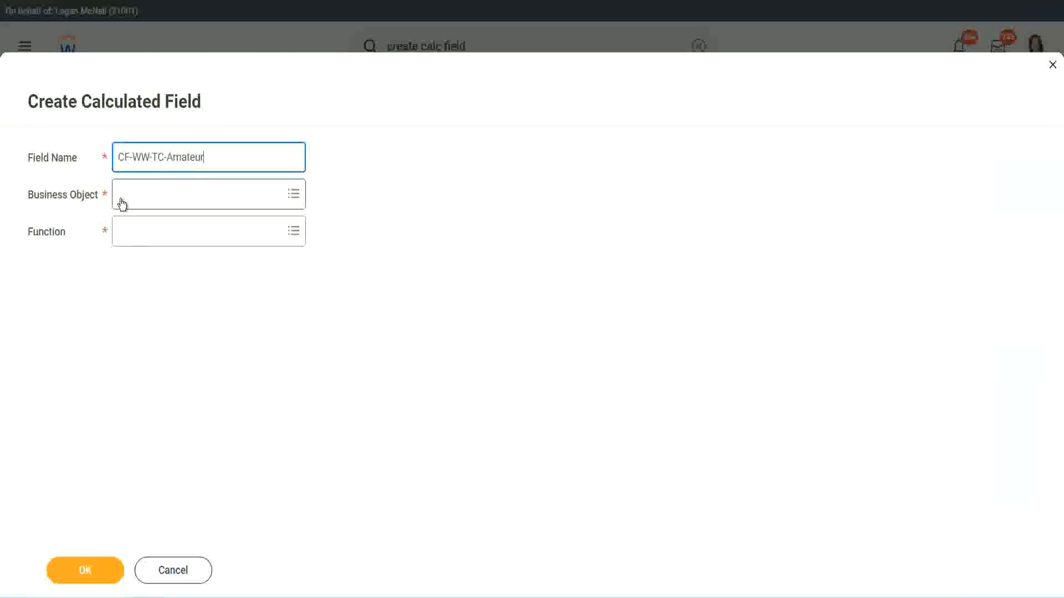
# - Assign the Global business object to the new calculated field and change its name to CF-WW-TC-Senior
pyautogui.click(122, 195)
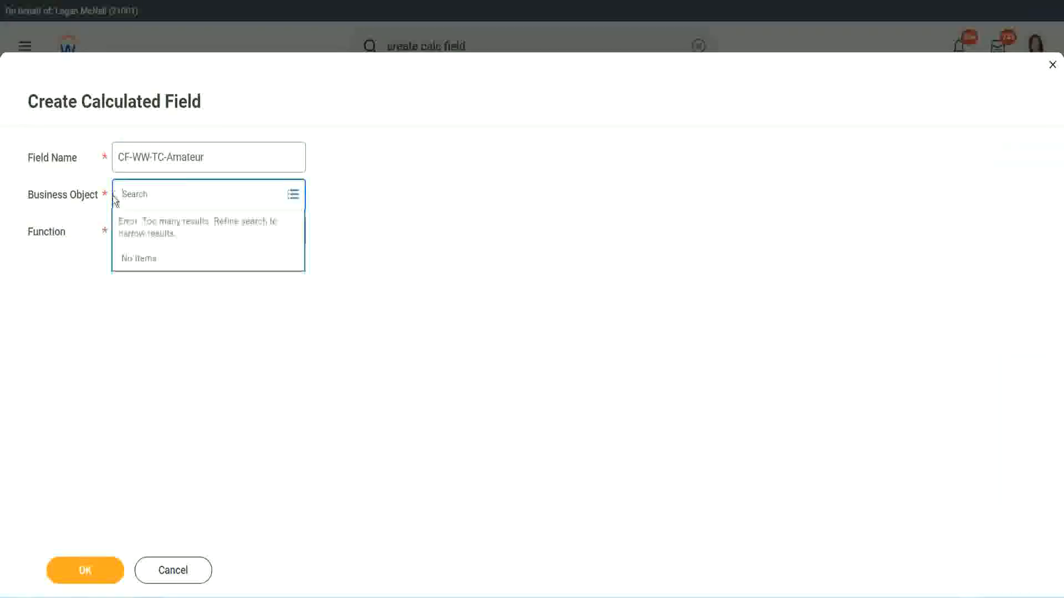
pyautogui.write('global')
pyautogui.press('Return')
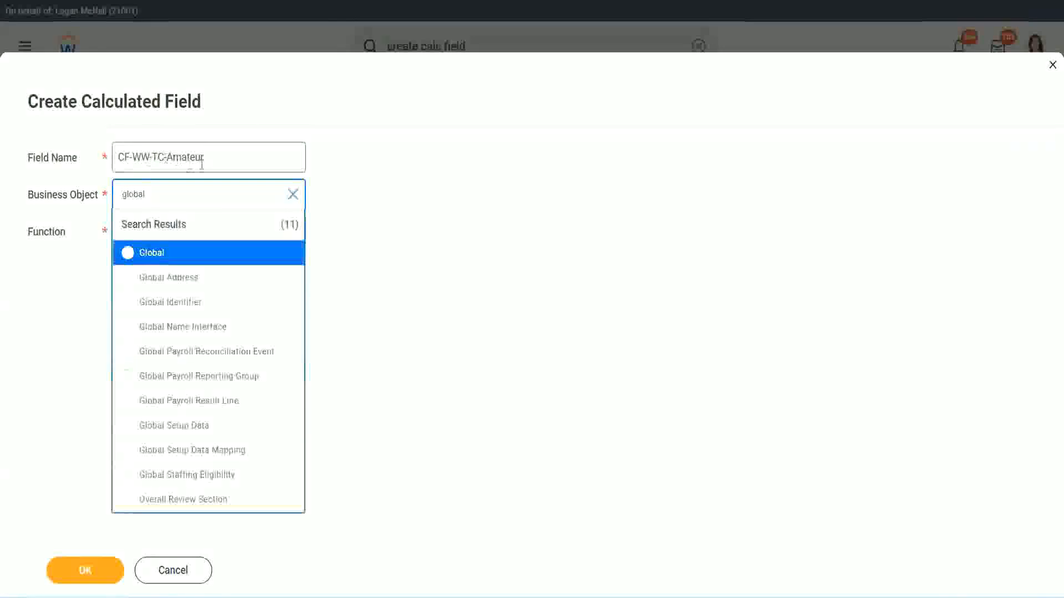
pyautogui.click(150, 258)
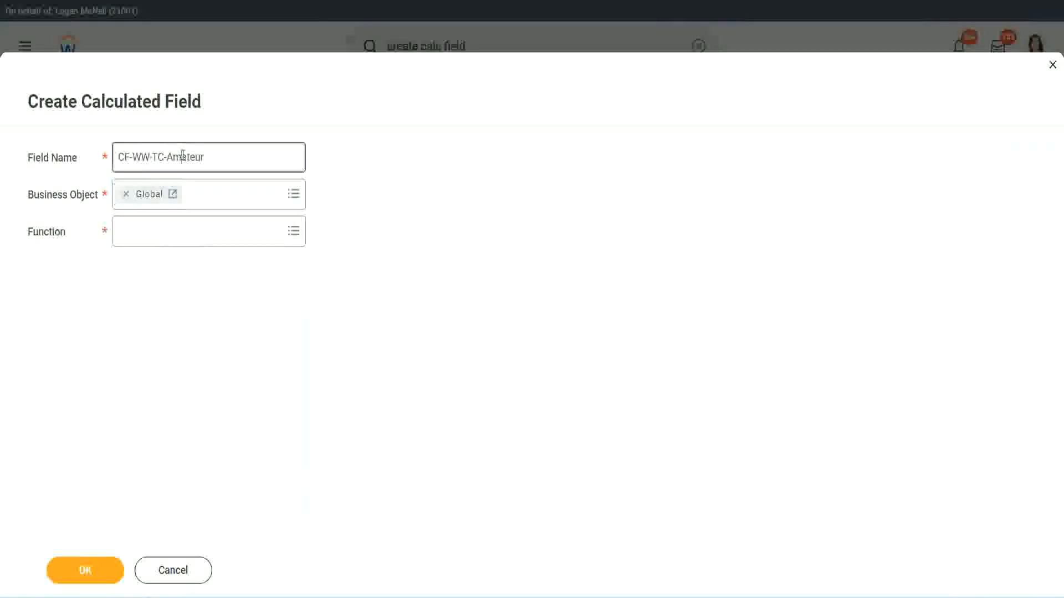
pyautogui.doubleClick(195, 157)
pyautogui.write('Senior')
# - Assign the Text Constant function with the value Senior to the new field and save it as the 16 to 30 years return value
pyautogui.click(169, 242)
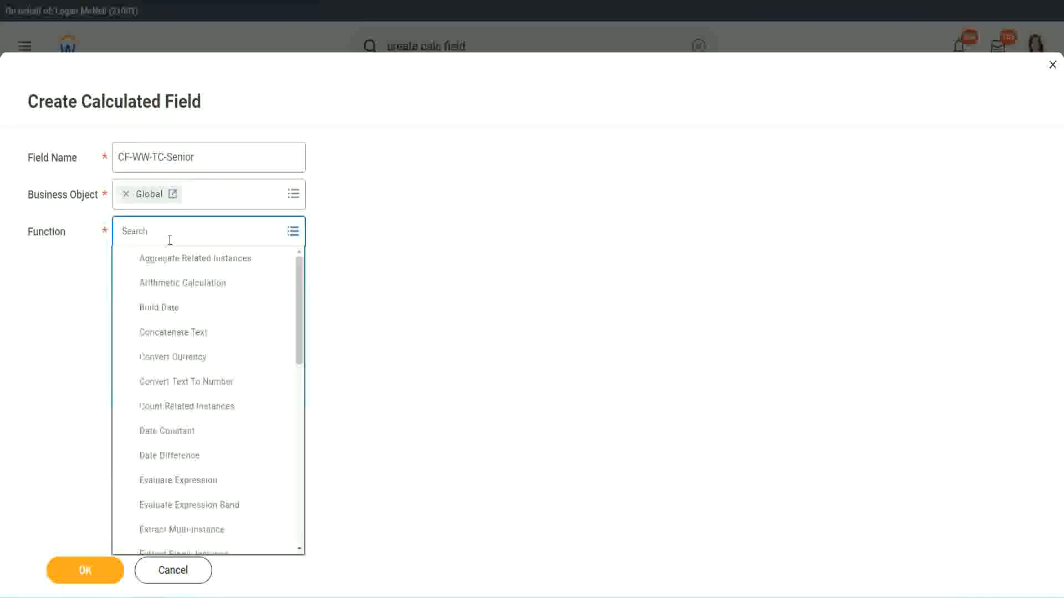
pyautogui.write('tc')
pyautogui.click(167, 280)
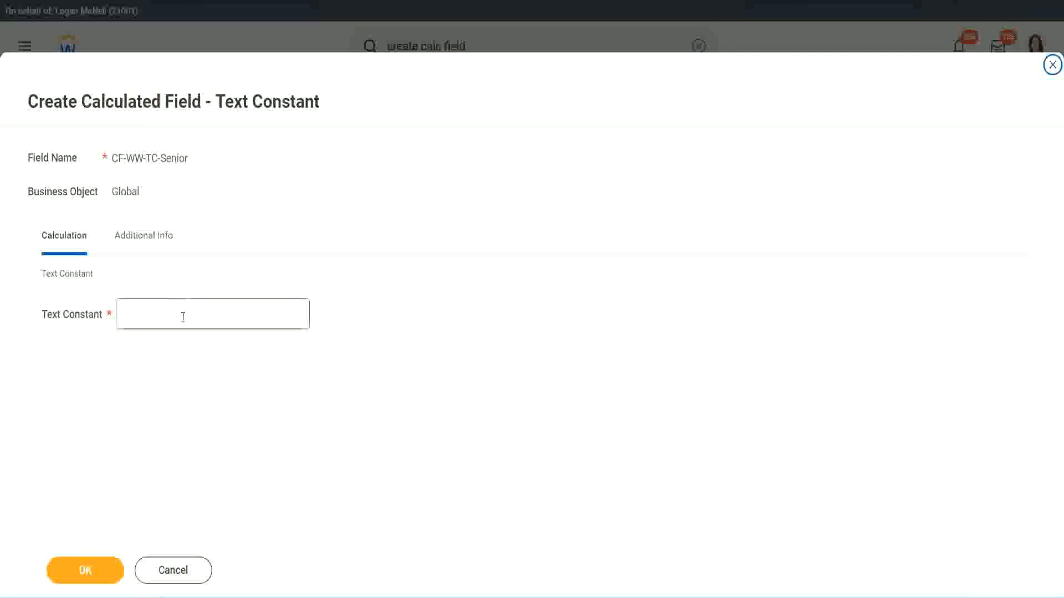
pyautogui.click(180, 312)
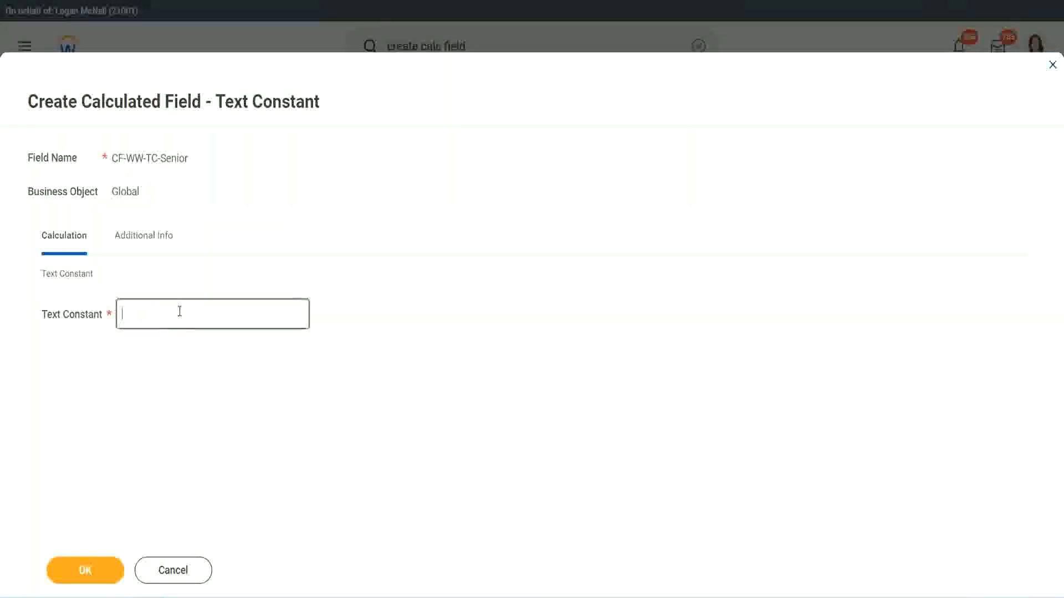
pyautogui.write('Senior')
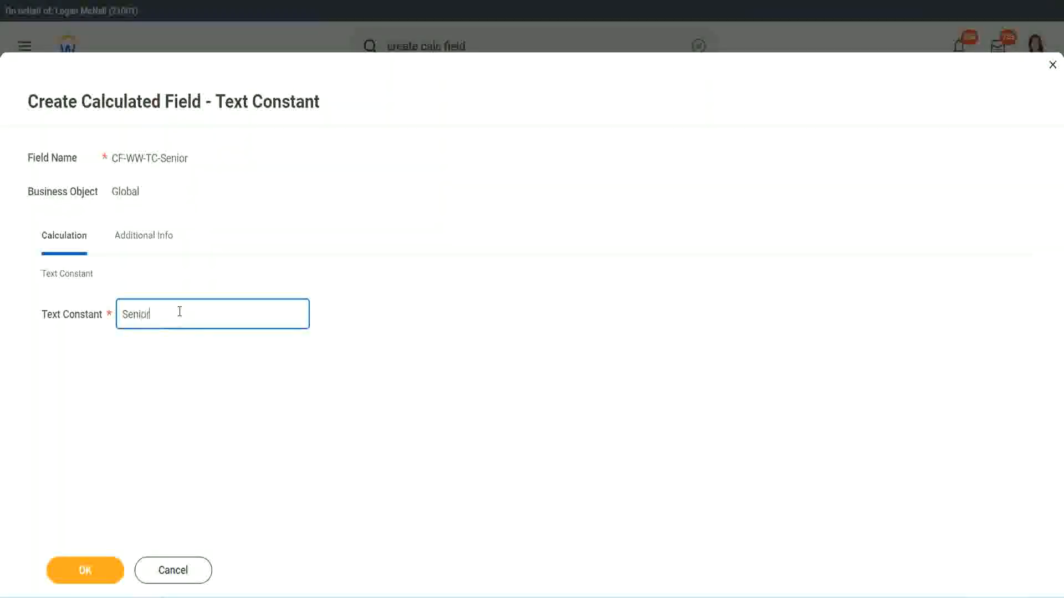
pyautogui.click(106, 580)
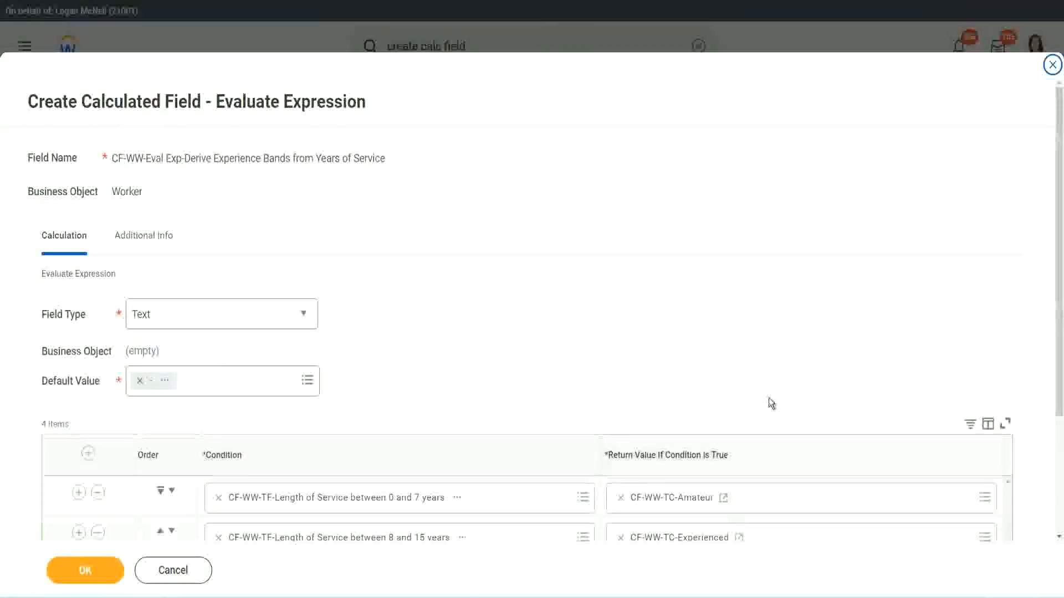
# - Copy the CF-WW-TC-Senior name and start a calculated field named CF-WW-TC-Legend for the greater than 31 years return value
pyautogui.scroll(-3, 759, 421)
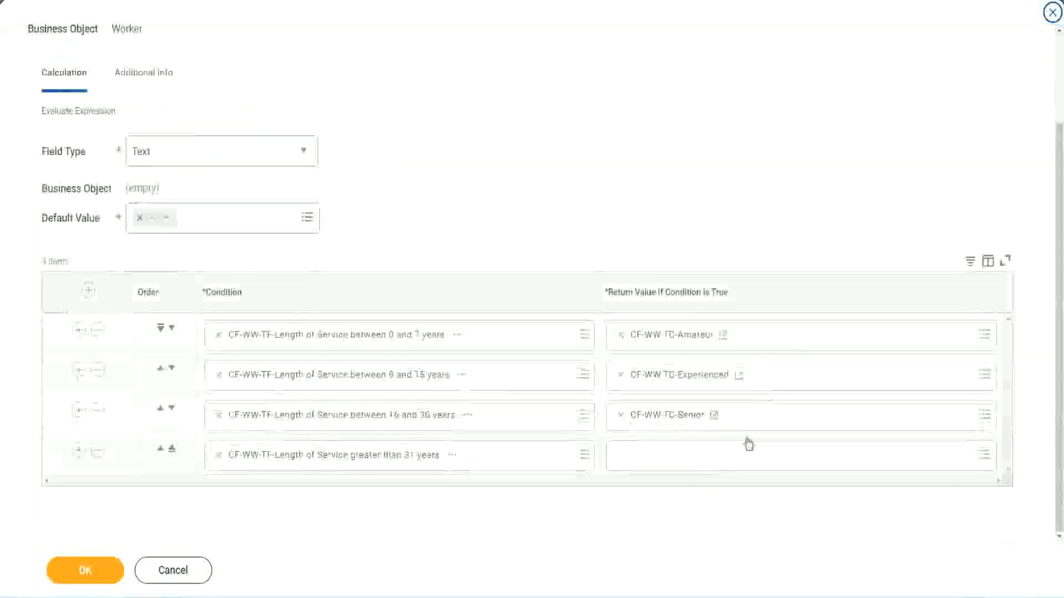
pyautogui.rightClick(647, 419)
pyautogui.click(670, 478)
pyautogui.click(648, 462)
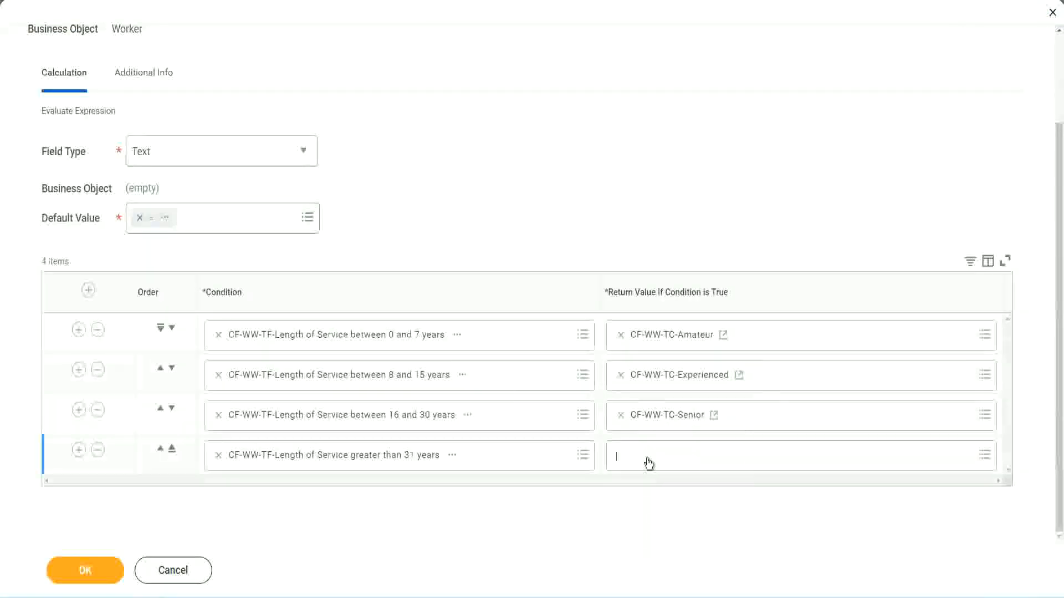
pyautogui.click(660, 431)
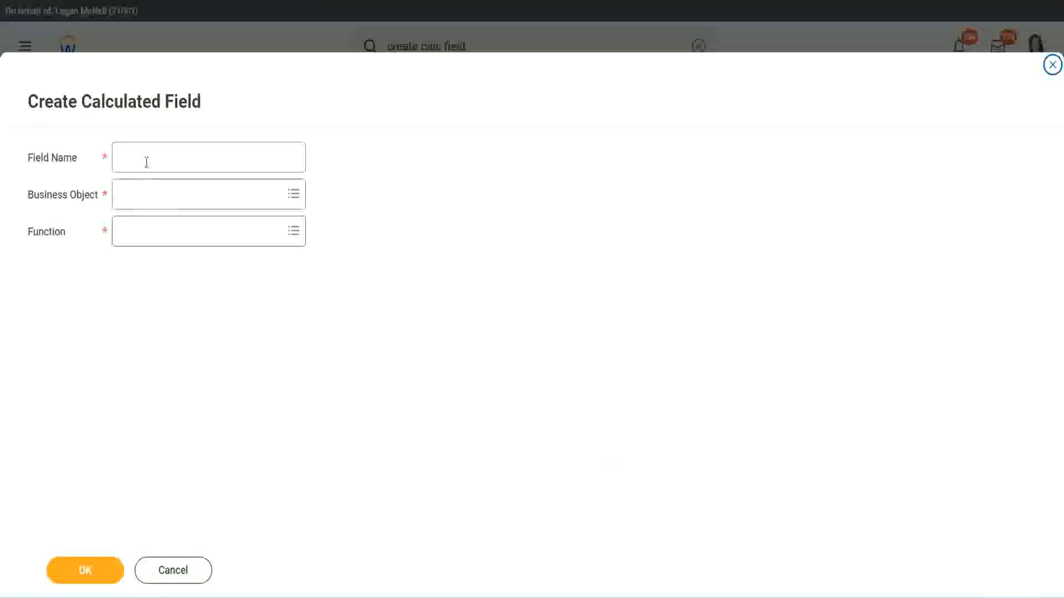
pyautogui.click(148, 160)
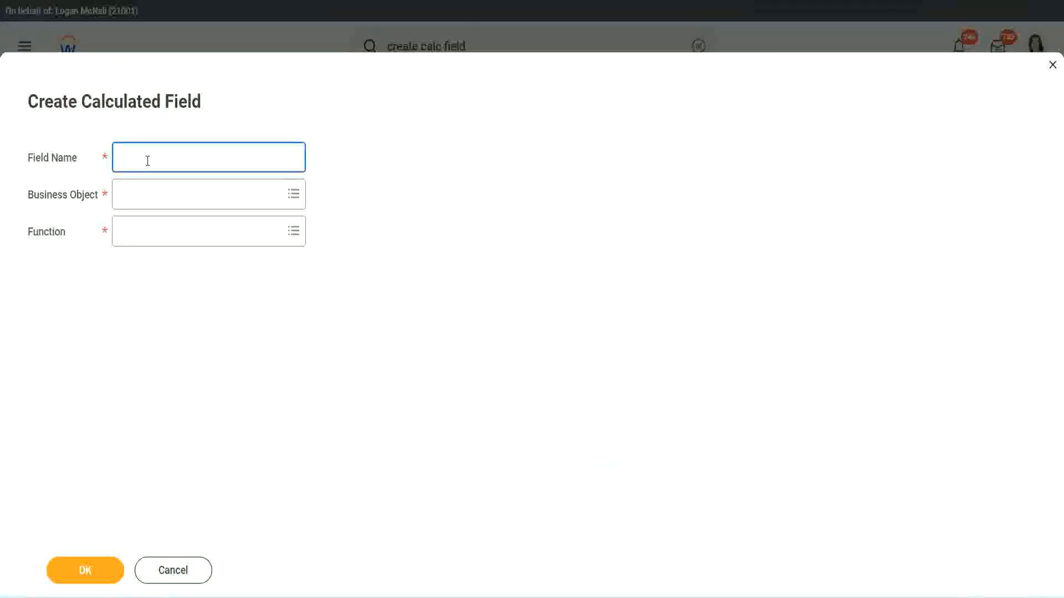
pyautogui.hotkey('ctrl', 'v')
pyautogui.doubleClick(181, 156)
pyautogui.write('Le')
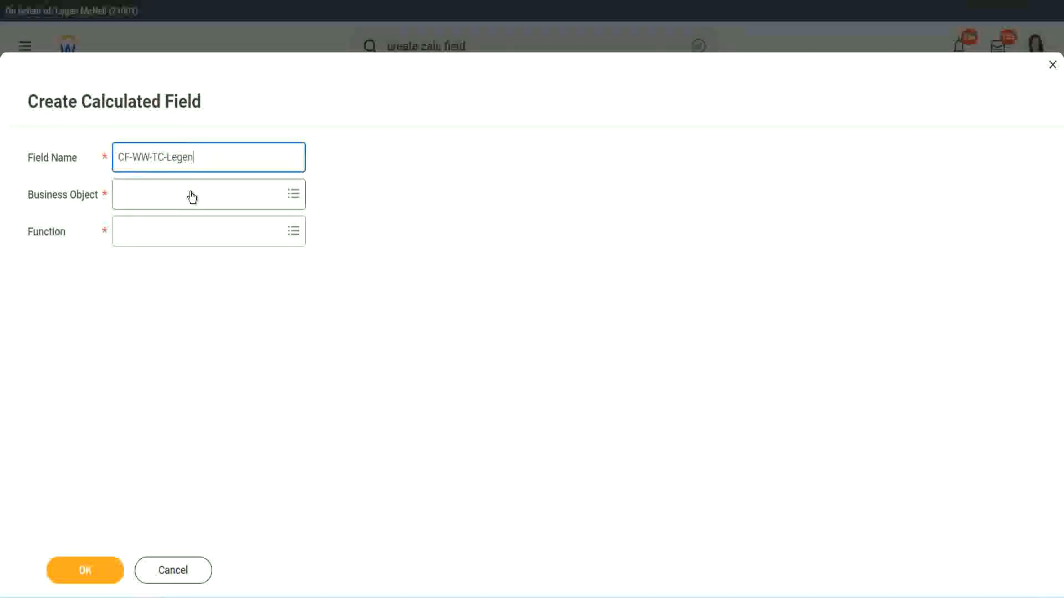
# - Assign the business object Global and the function Text Constant to the CF-WW-TC-Legend field and continue to its calculation
pyautogui.click(149, 202)
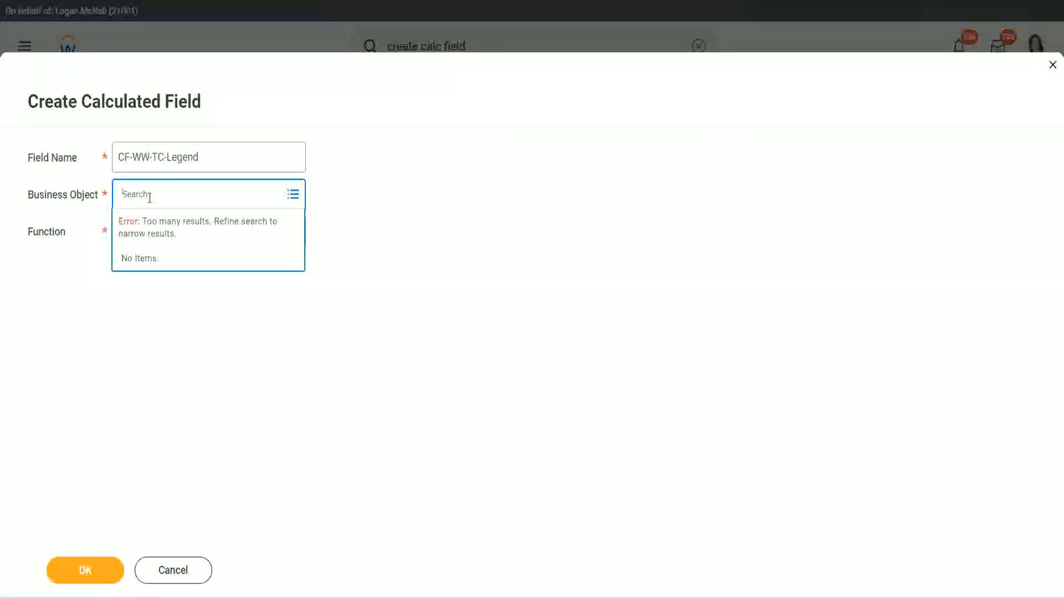
pyautogui.write('Glo')
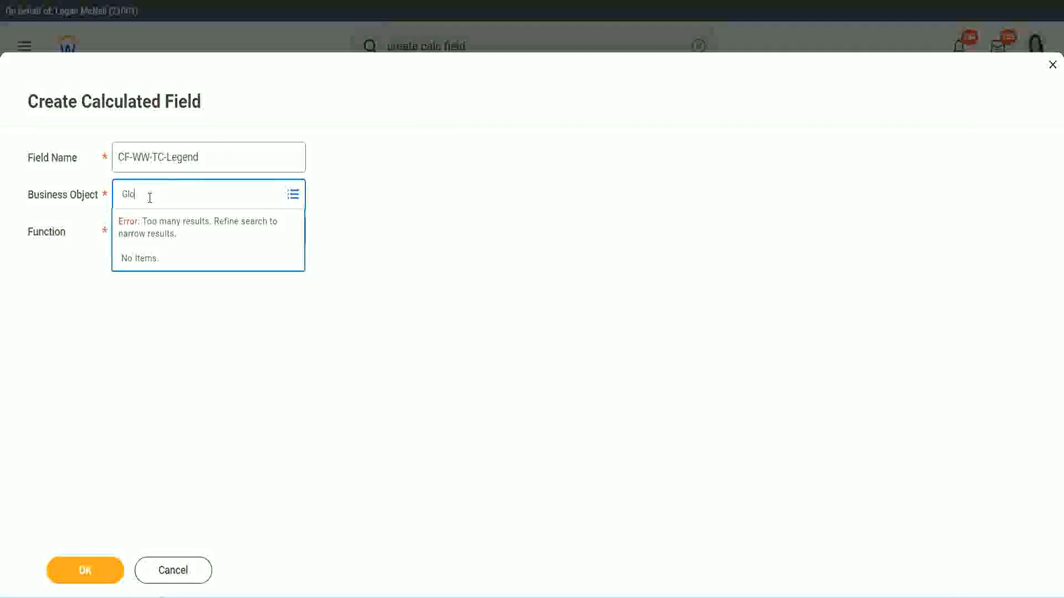
pyautogui.write('bal')
pyautogui.press('Return')
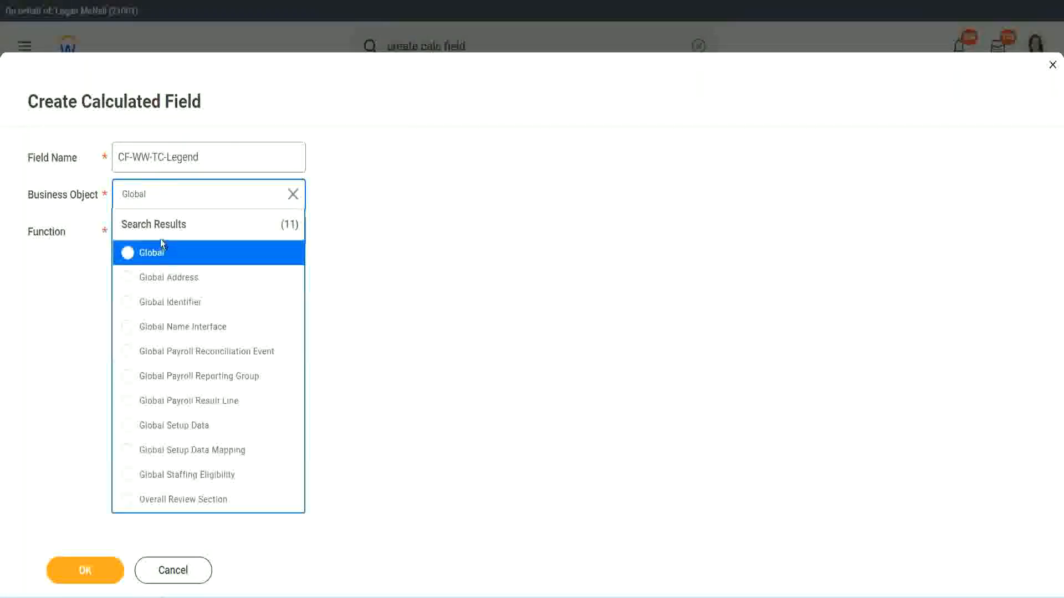
pyautogui.click(160, 256)
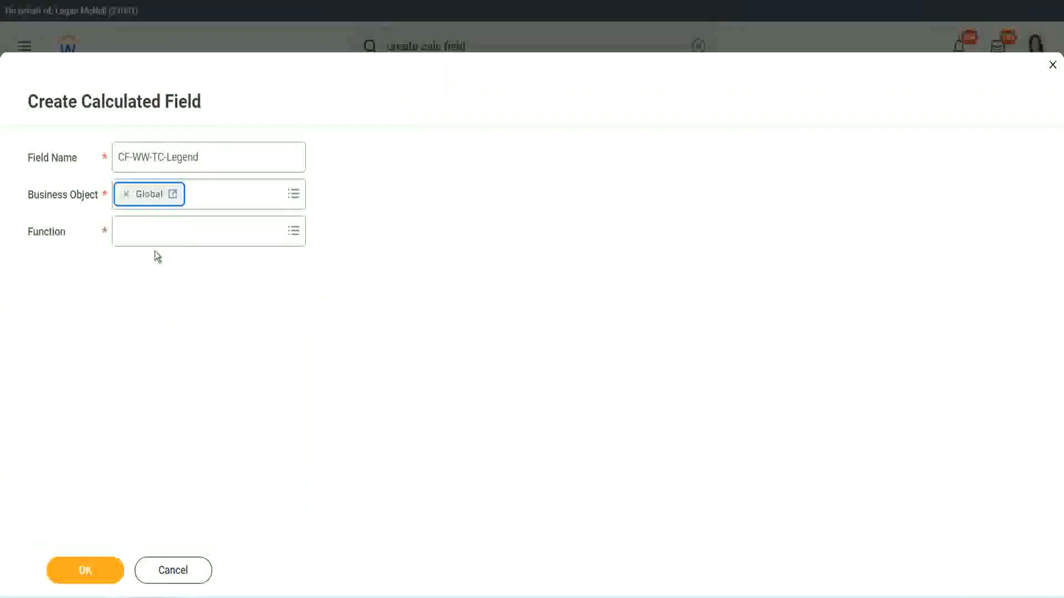
pyautogui.click(153, 228)
pyautogui.write('tc')
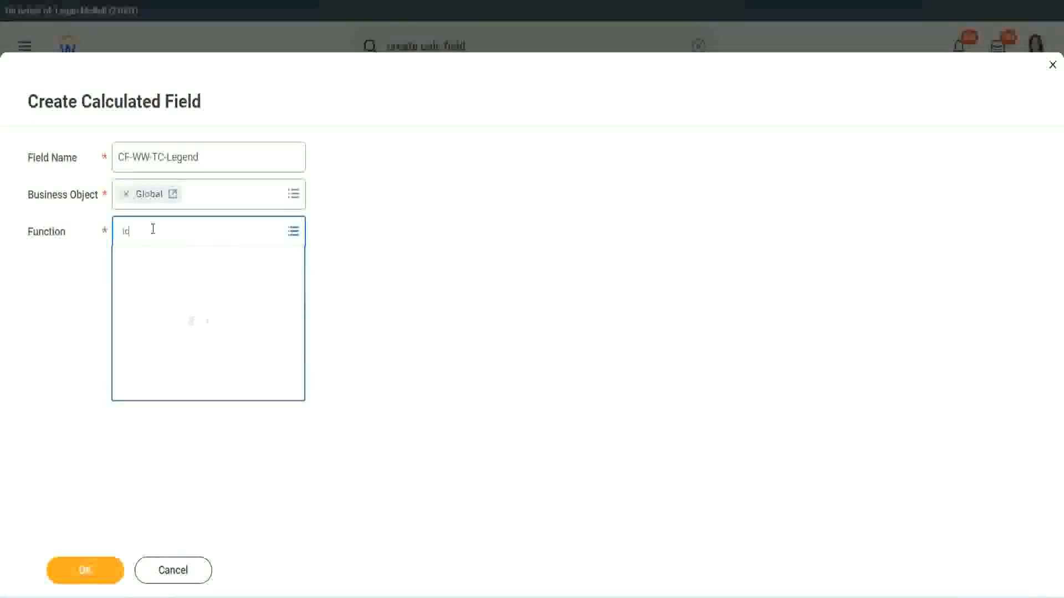
pyautogui.press('Return')
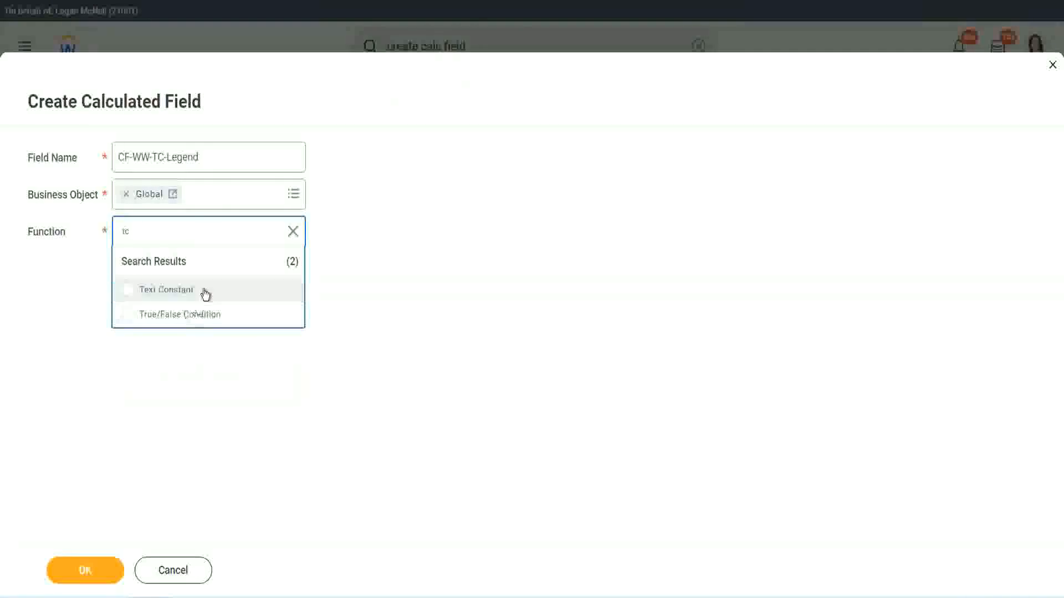
pyautogui.click(203, 291)
pyautogui.click(78, 571)
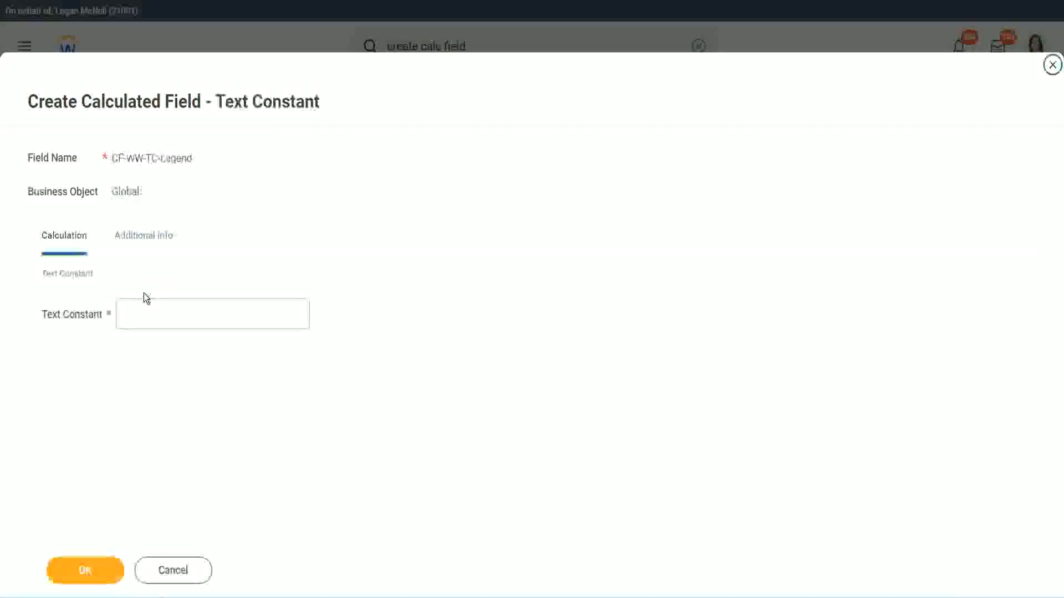
# - Set the text constant to Legend and save the field as the fourth row's return value
pyautogui.click(138, 315)
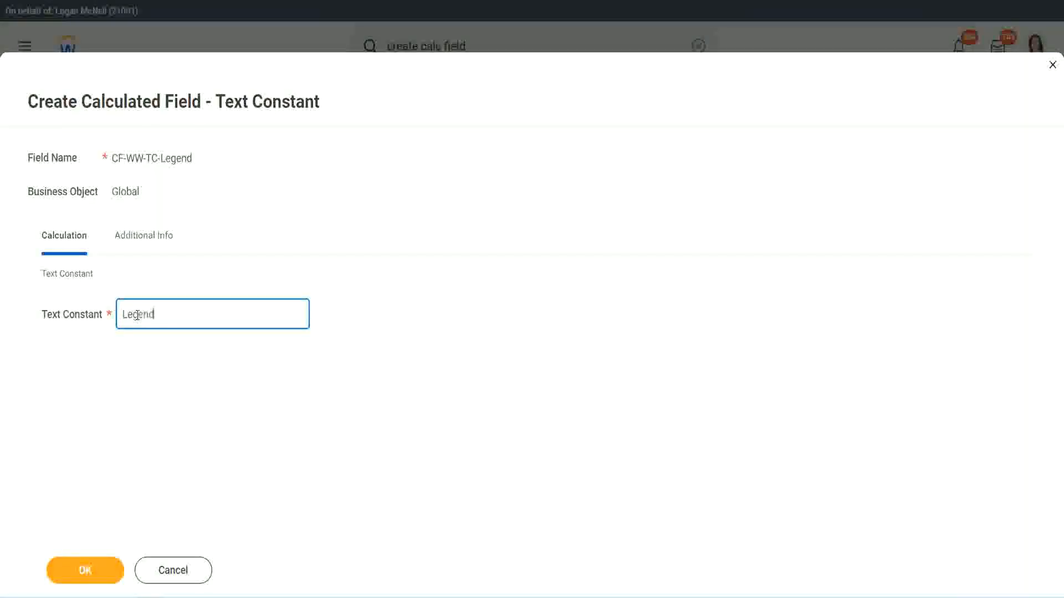
pyautogui.click(92, 572)
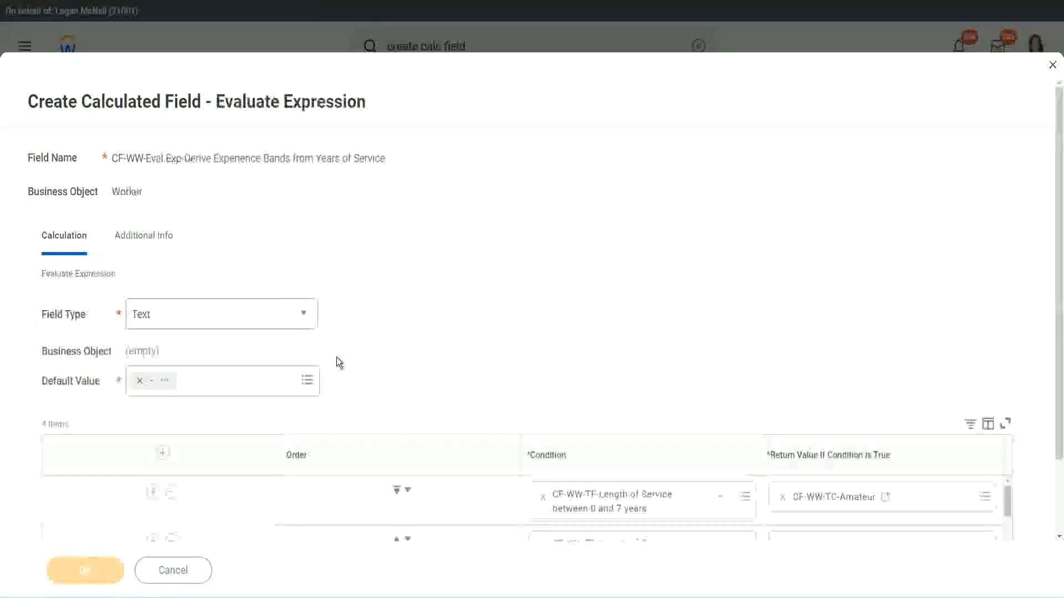
pyautogui.scroll(-3, 563, 295)
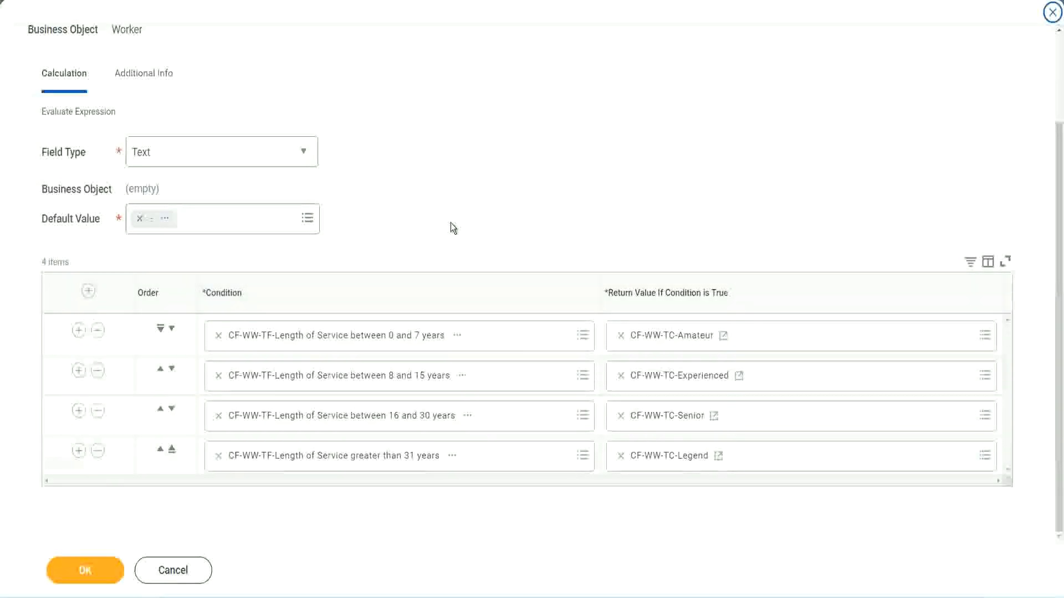
# - Save the completed Evaluate Expression calculated field and copy its name from the save confirmation
pyautogui.scroll(2, 450, 223)
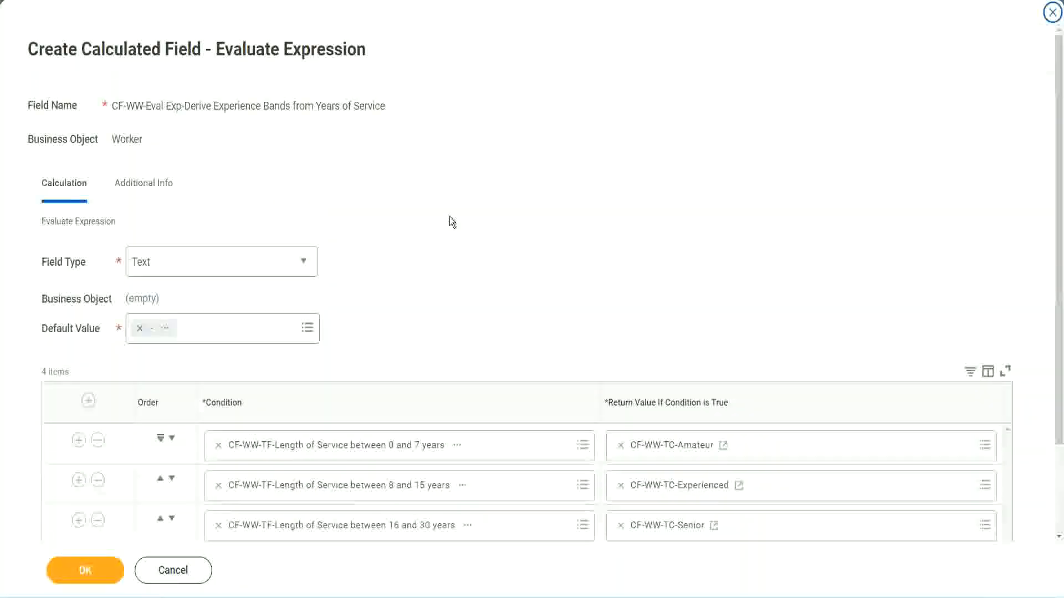
pyautogui.scroll(-2, 450, 217)
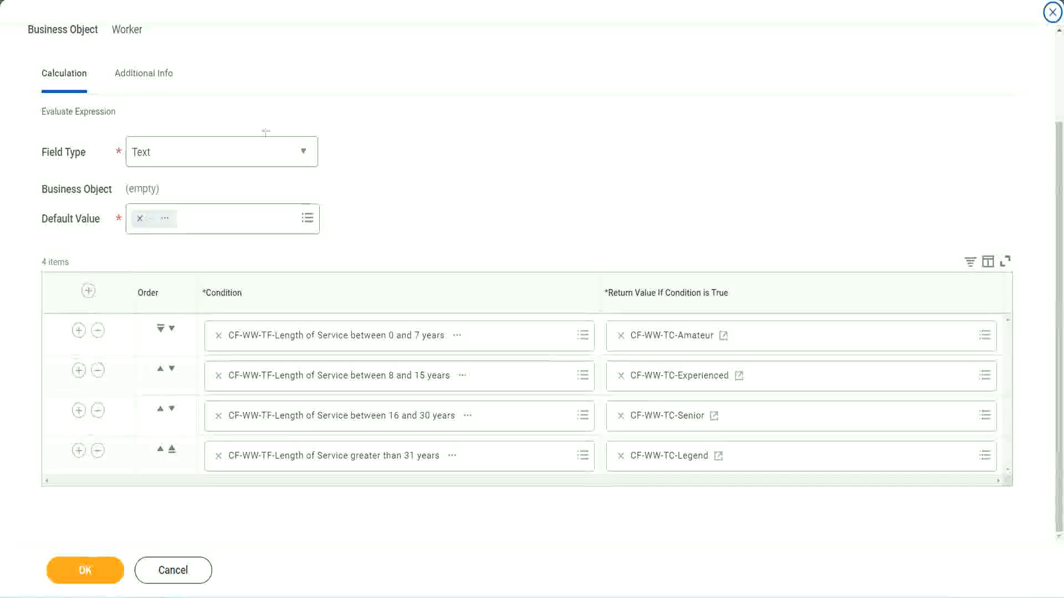
pyautogui.moveTo(681, 156); pyautogui.dragTo(690, 267)
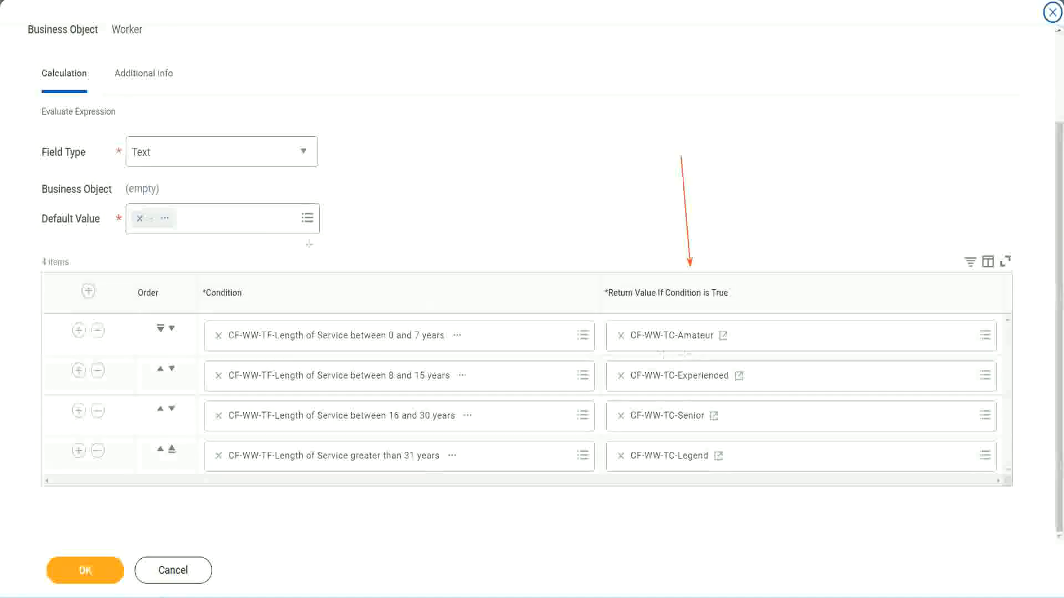
pyautogui.moveTo(132, 96); pyautogui.dragTo(136, 134)
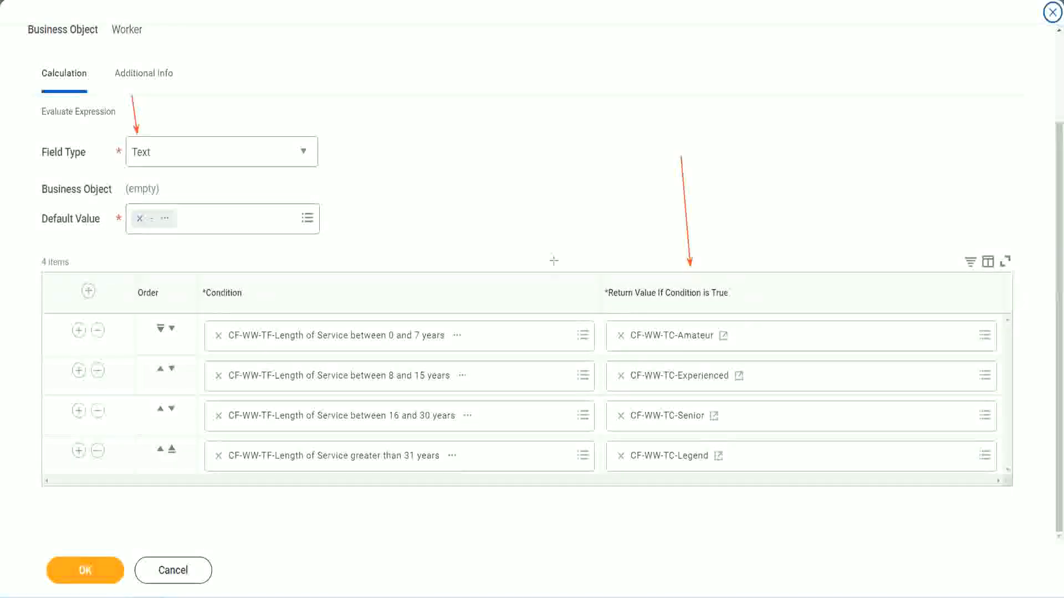
pyautogui.click(93, 571)
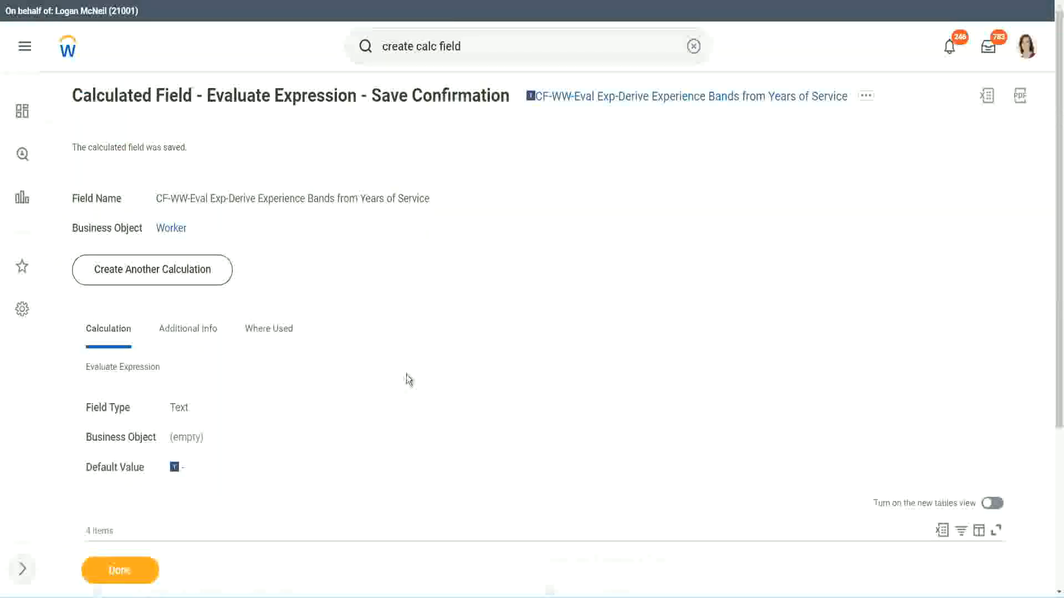
pyautogui.scroll(-4, 409, 373)
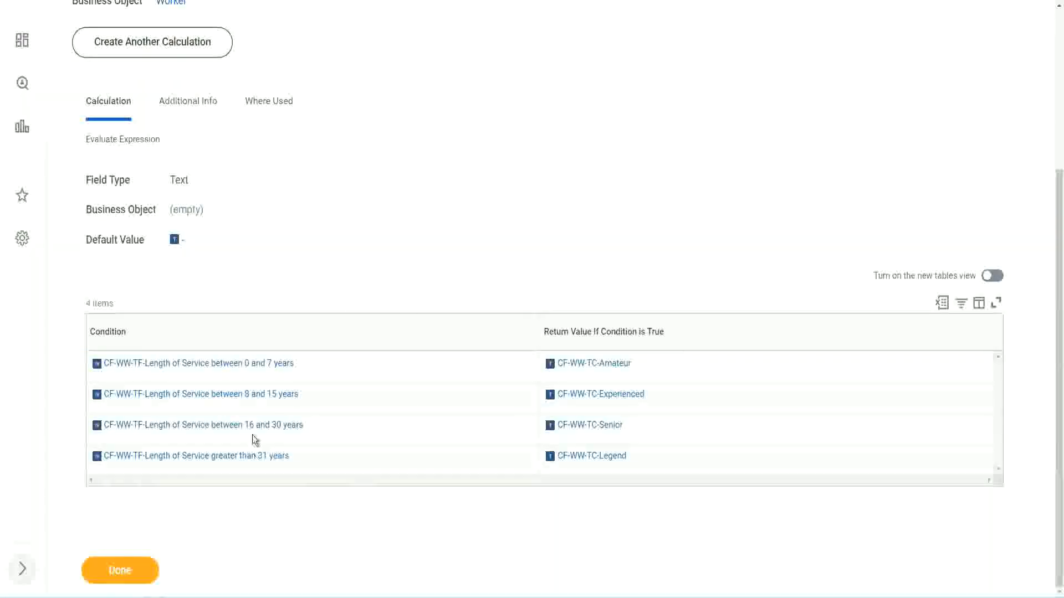
pyautogui.scroll(4, 297, 332)
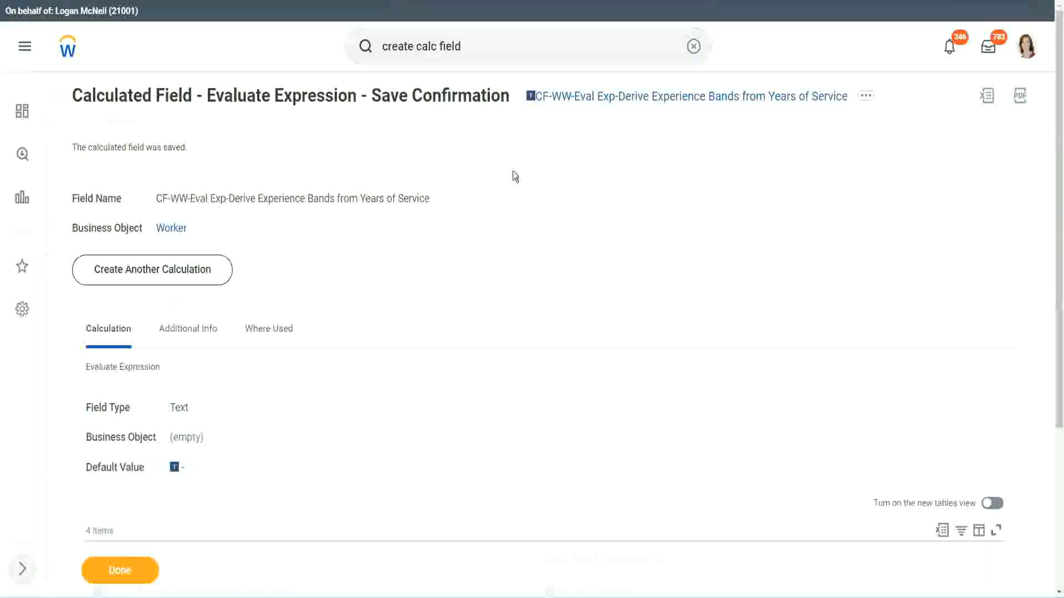
pyautogui.rightClick(624, 105)
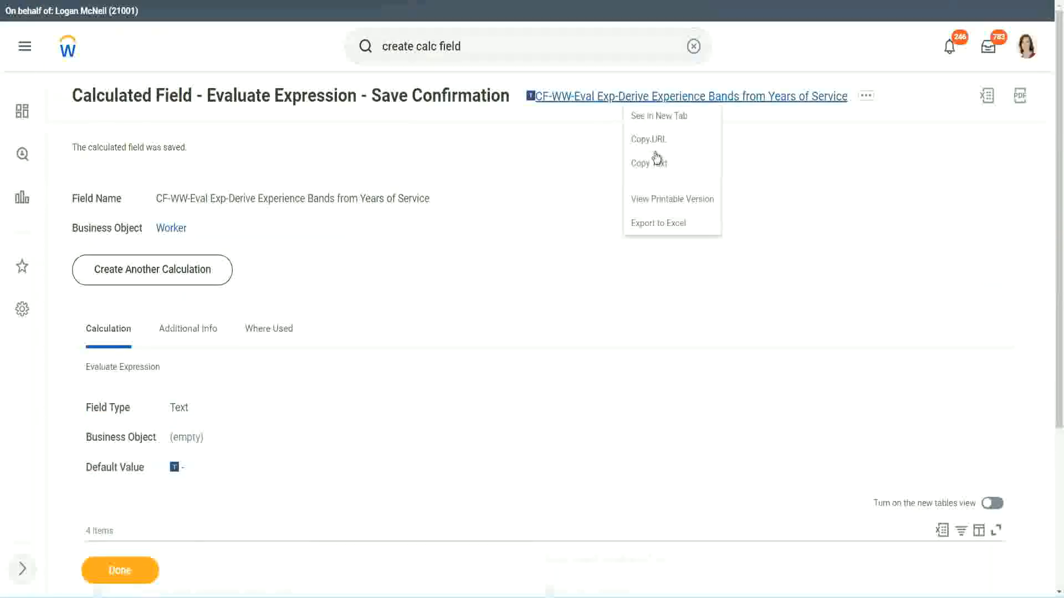
pyautogui.click(653, 165)
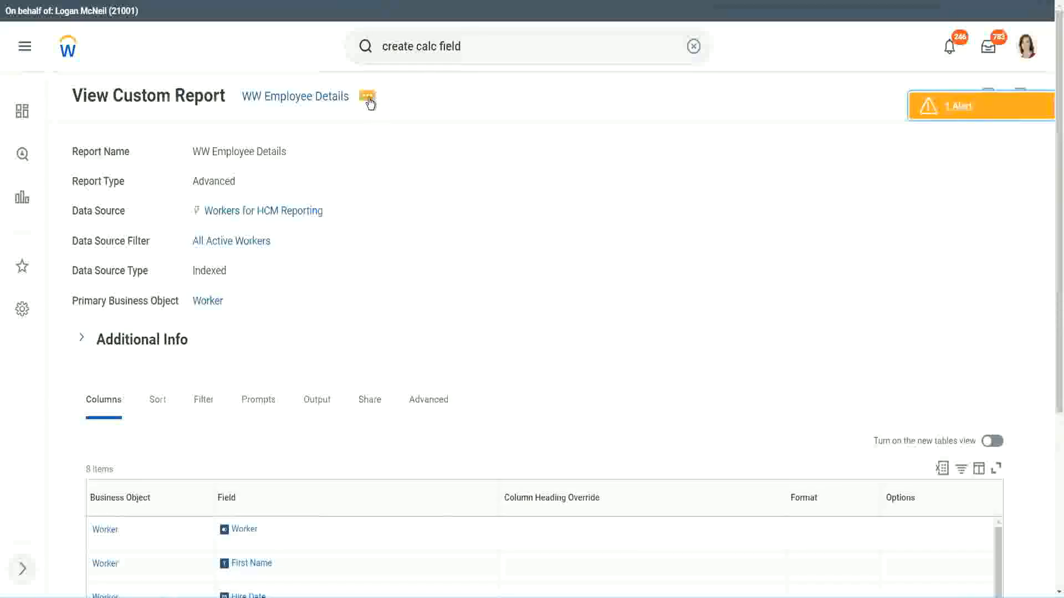
# - Open the custom report WW Employee Details for editing from its related actions
pyautogui.click(368, 97)
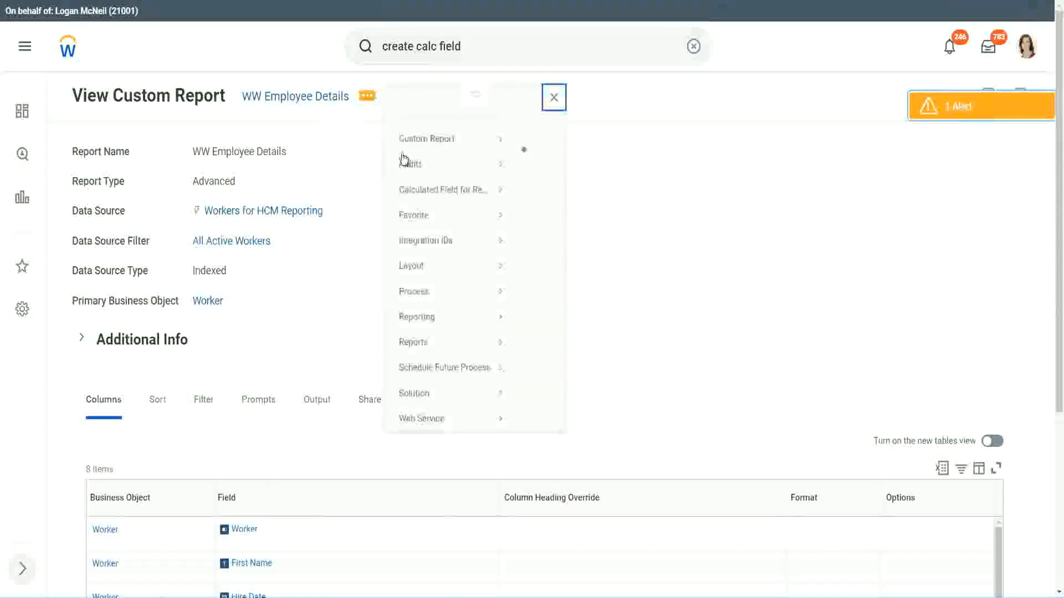
pyautogui.moveTo(435, 161)
pyautogui.click(541, 162)
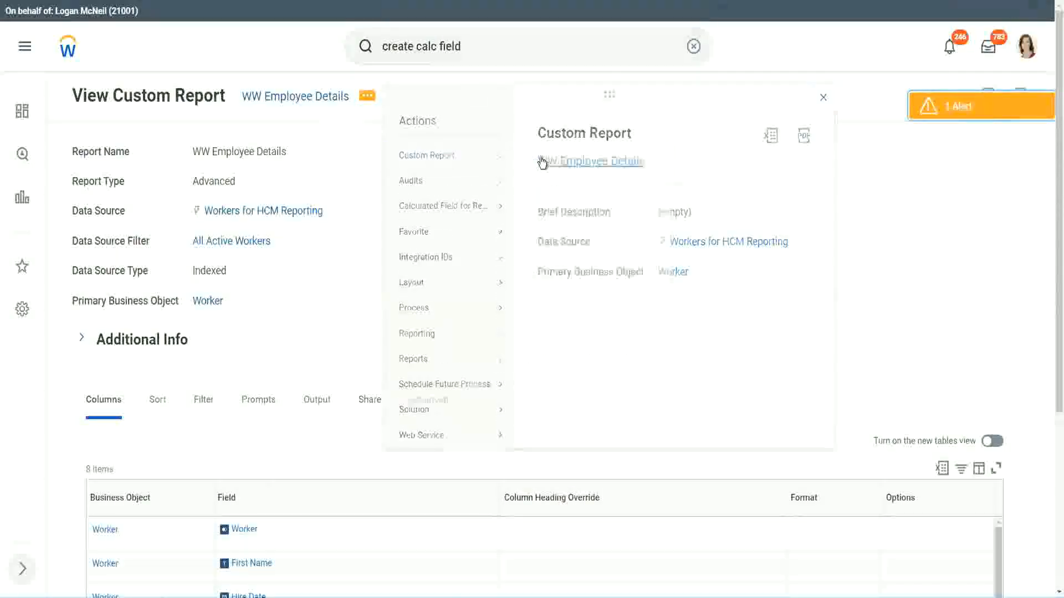
pyautogui.scroll(-5, 388, 238)
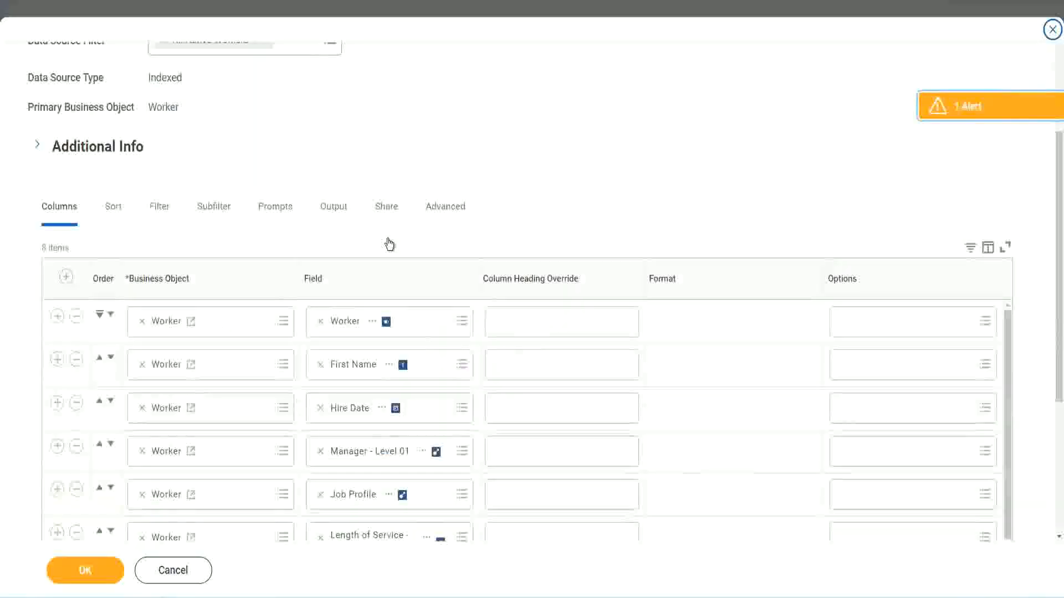
# - Insert a new Worker column row directly below the Years of Service column in the report
pyautogui.scroll(-3, 388, 244)
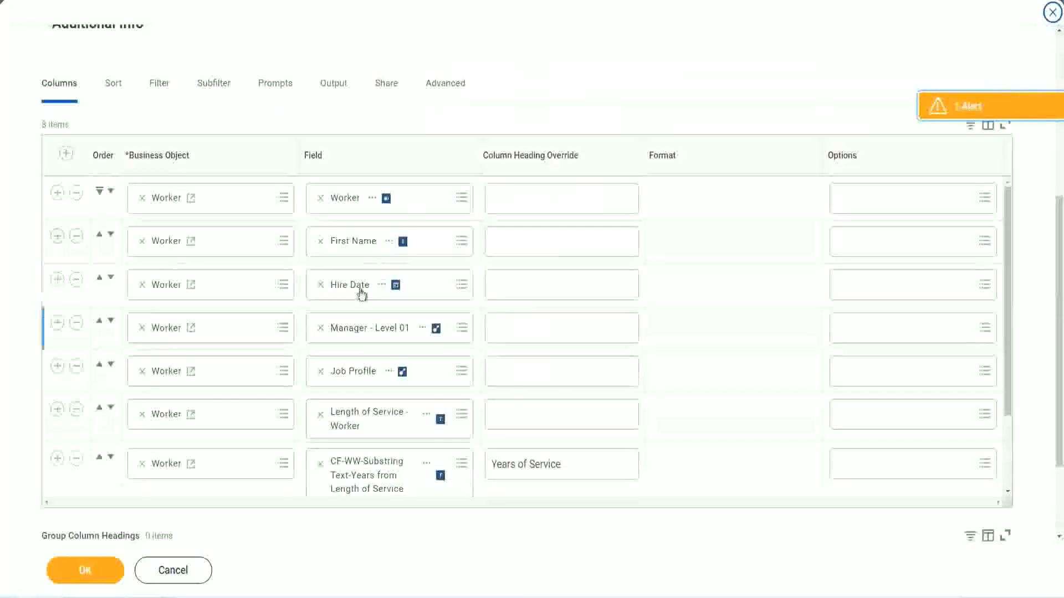
pyautogui.click(58, 459)
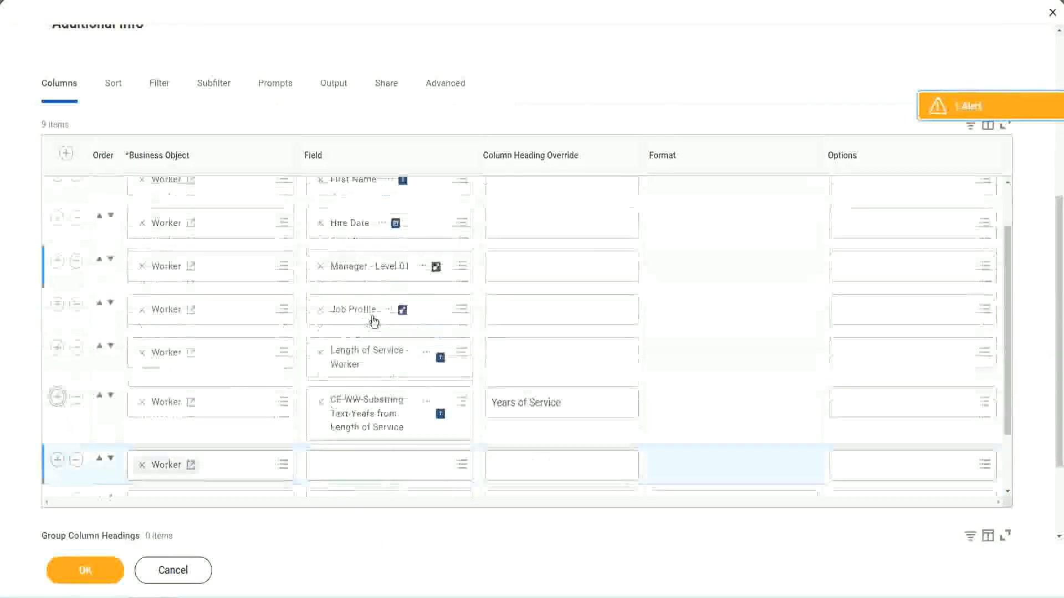
pyautogui.scroll(-5, 373, 321)
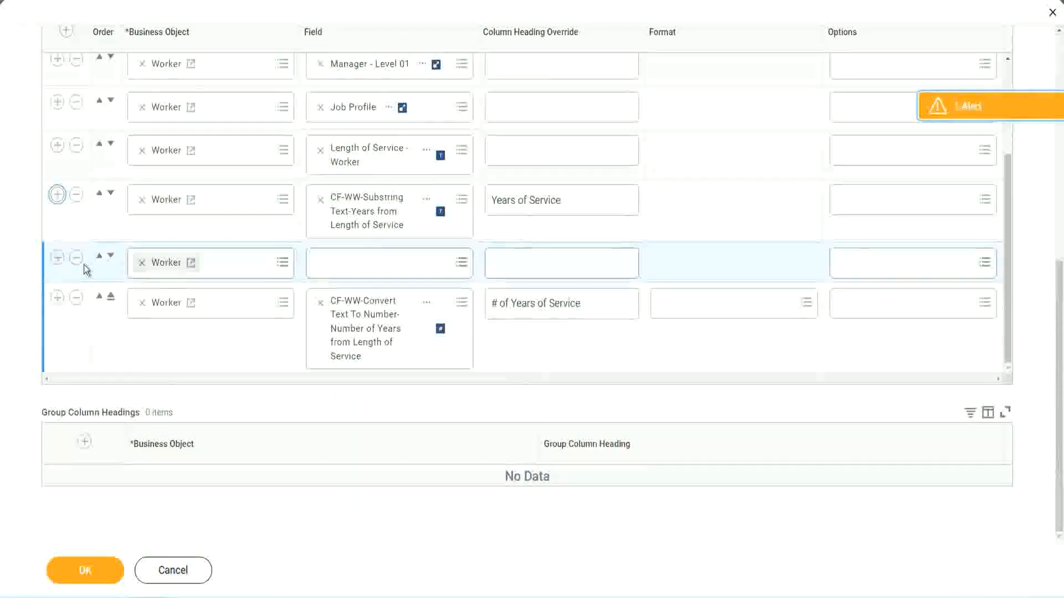
# - Move the blank Worker row below the # of Years of Service row and remove the Years of Service column
pyautogui.click(111, 258)
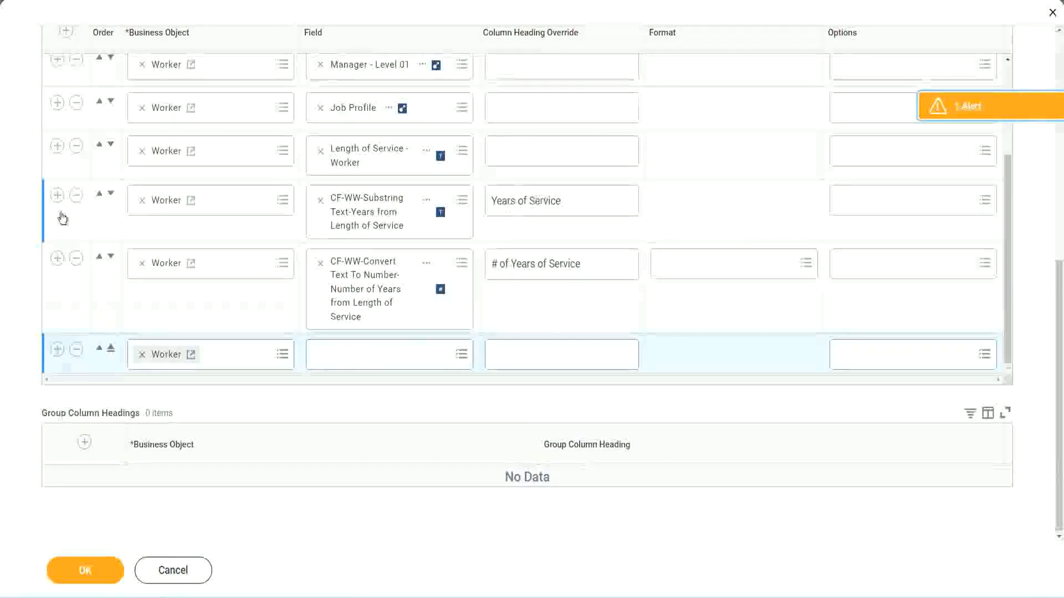
pyautogui.click(77, 196)
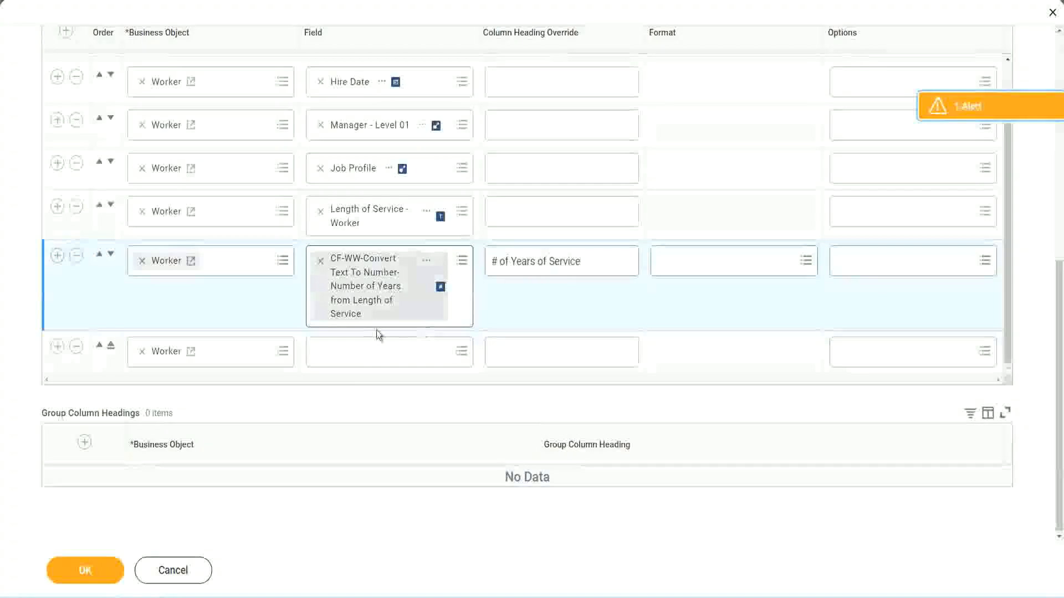
# - Set the blank row's field to CF-WW-Eval Exp-Derive Experience Bands from Years of Service, with the column heading override Experience Bands
pyautogui.click(348, 354)
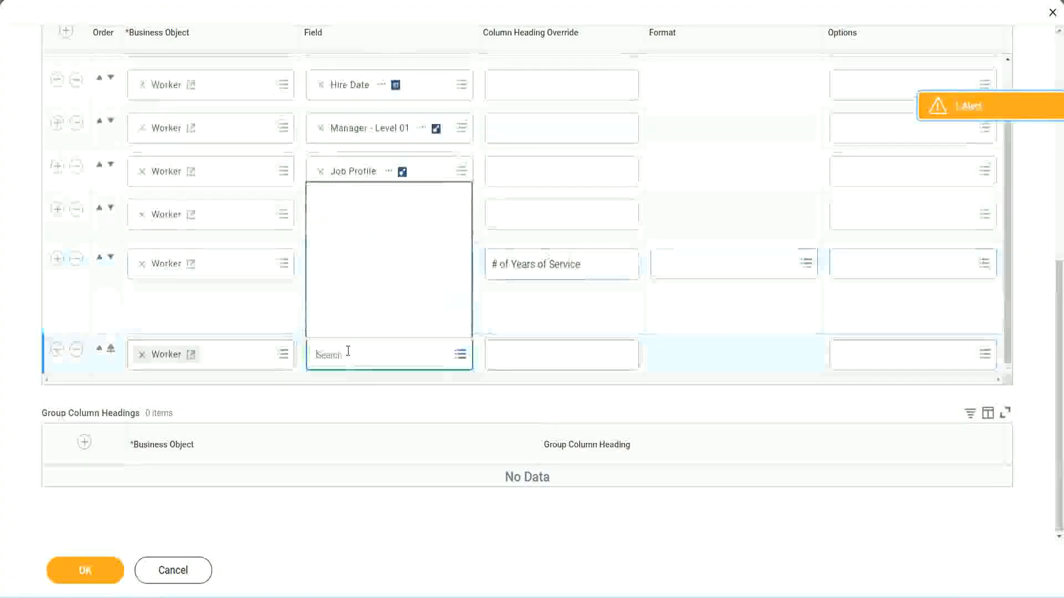
pyautogui.hotkey('ctrl', 'v')
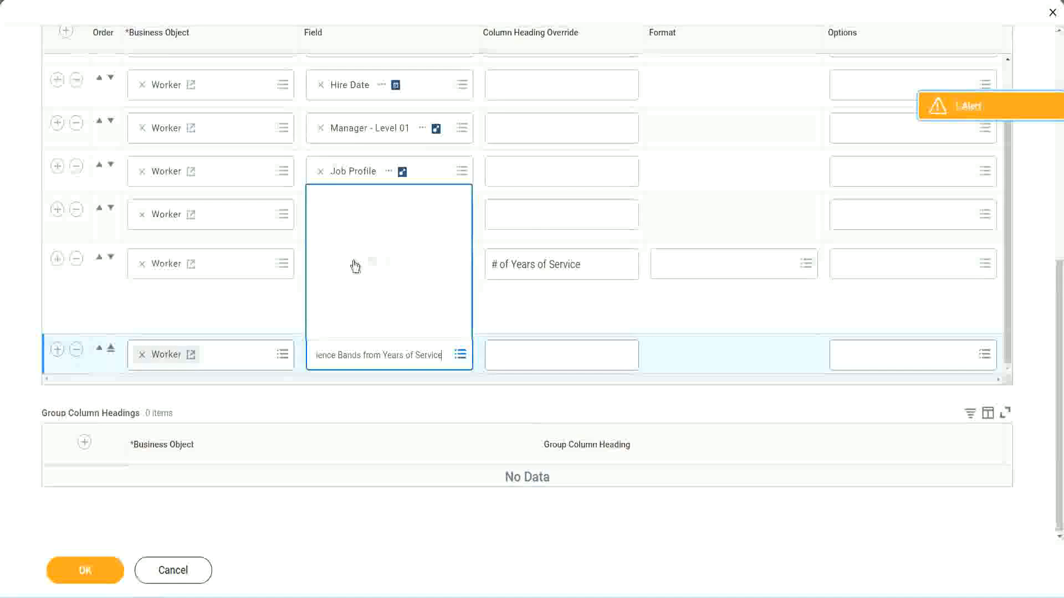
pyautogui.click(542, 319)
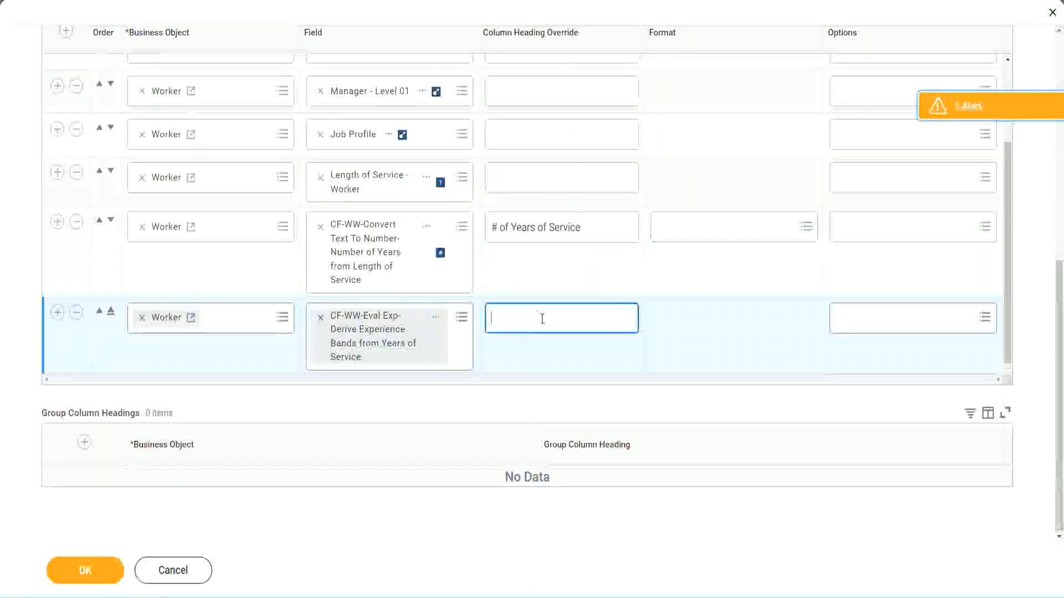
pyautogui.write('Exper')
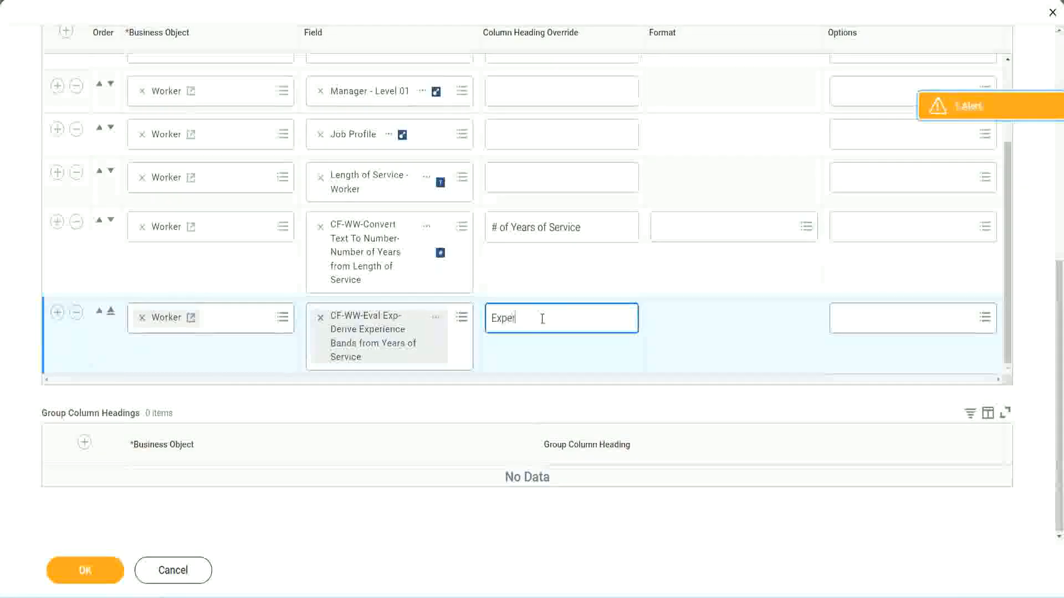
pyautogui.write('ience B')
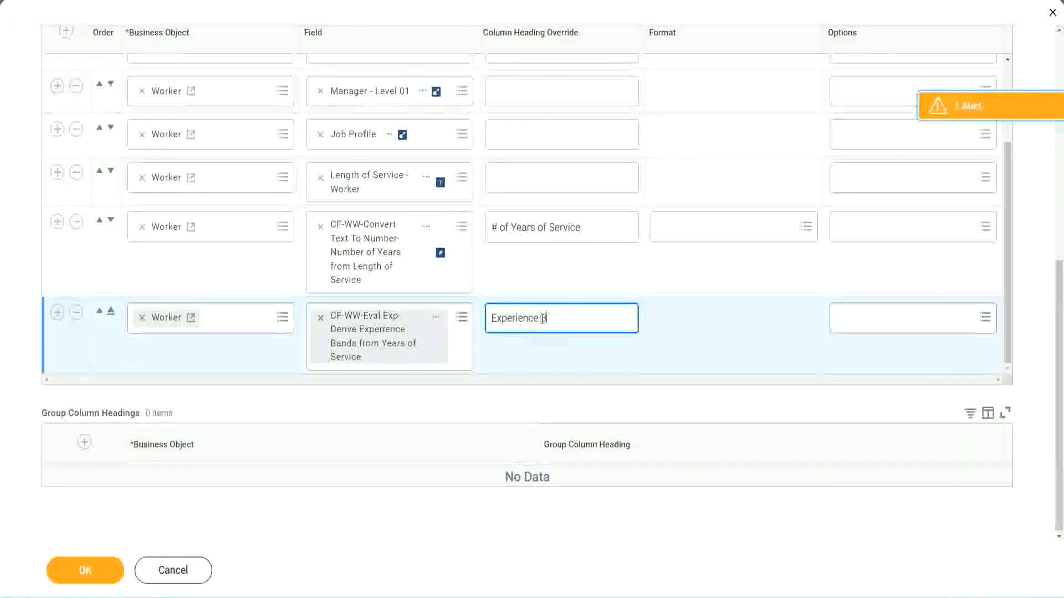
pyautogui.write('ands')
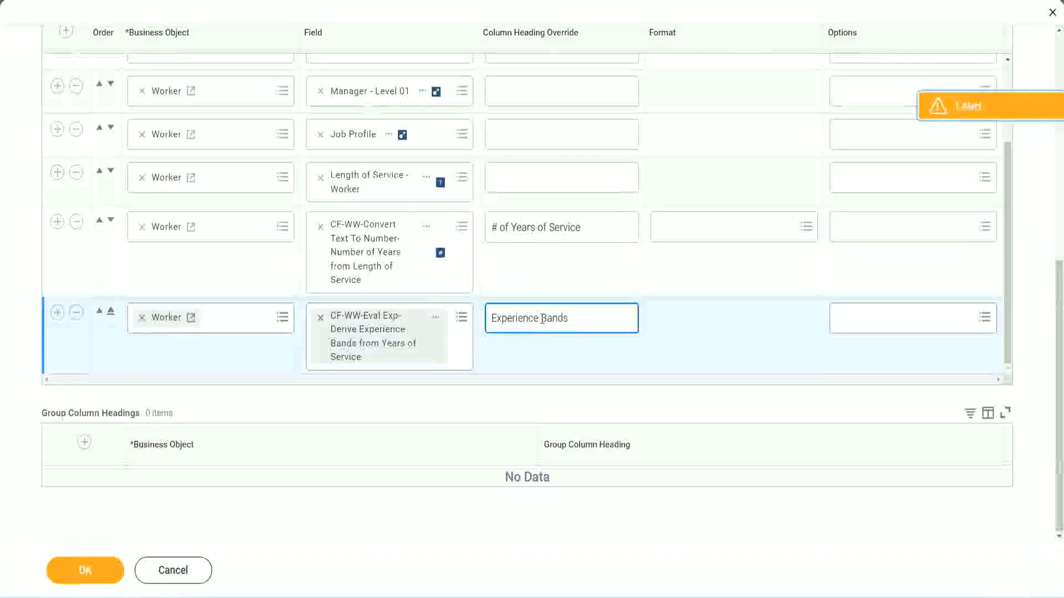
# - Save the edited report definition and run WW Employee Details with all worker type prompts left blank
pyautogui.click(101, 571)
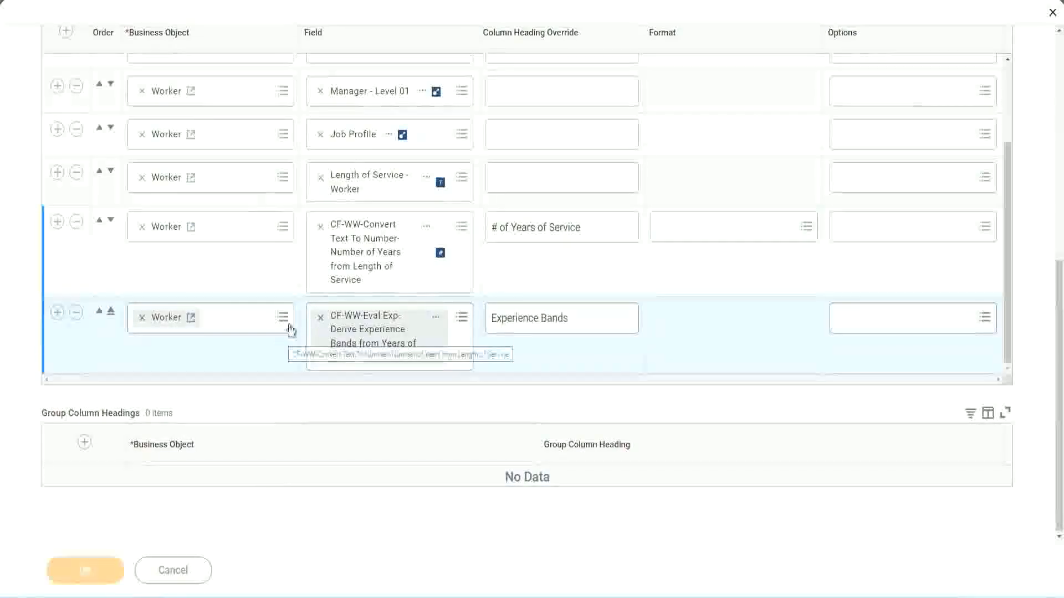
pyautogui.scroll(-4, 294, 408)
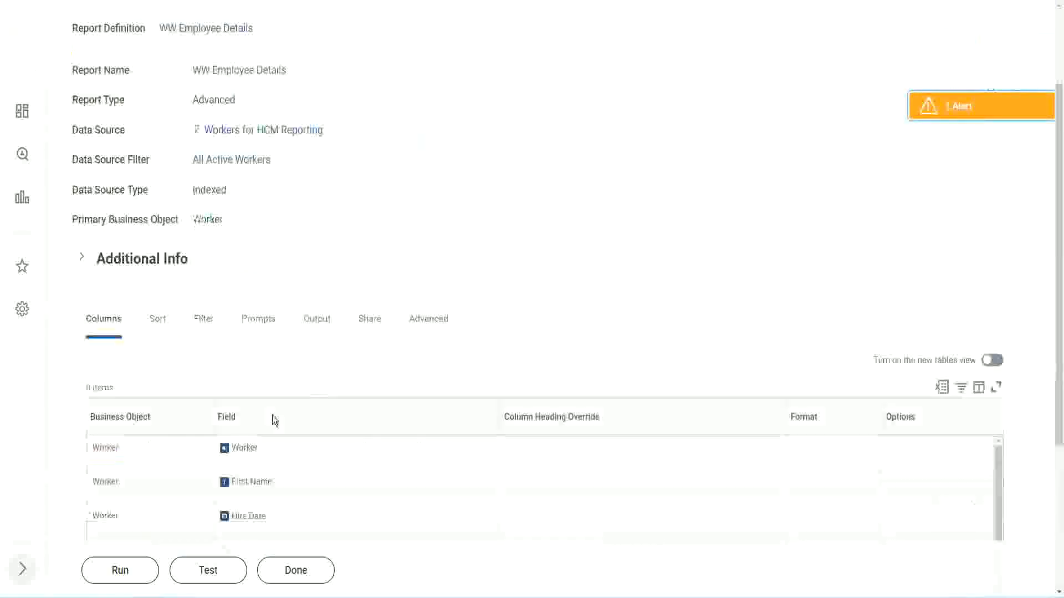
pyautogui.click(124, 579)
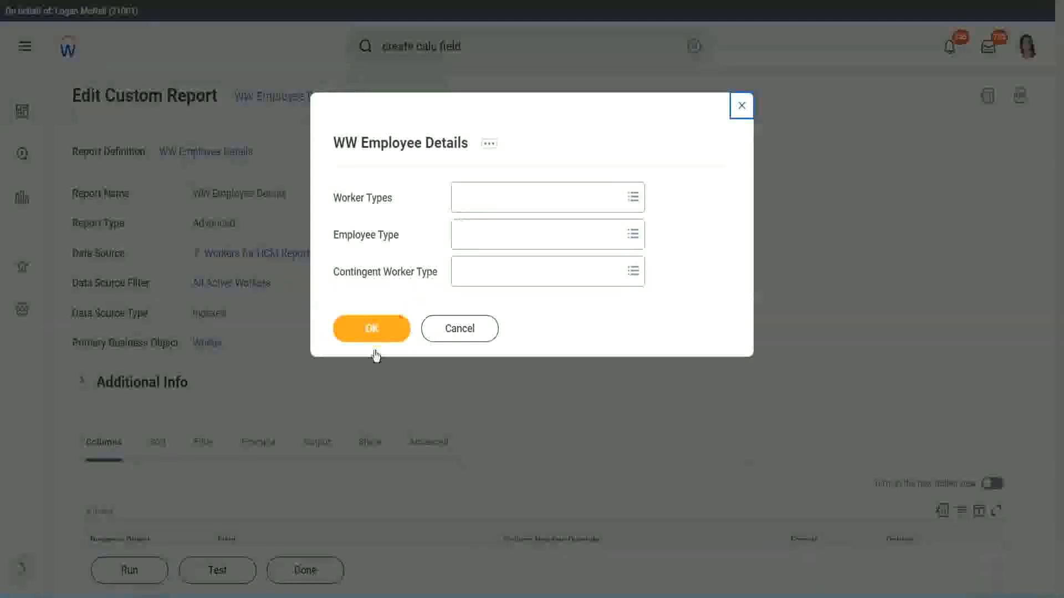
pyautogui.click(382, 331)
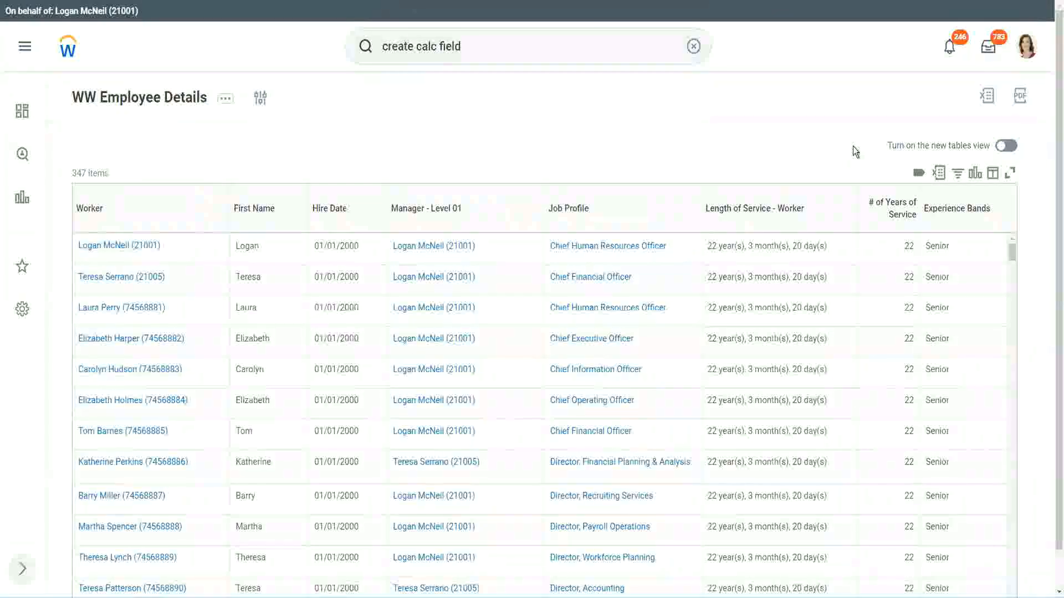
# - Check the first worker's years of service and experience band against the 16 - 30 years range in the Notepad++ notes
pyautogui.scroll(-1, 856, 151)
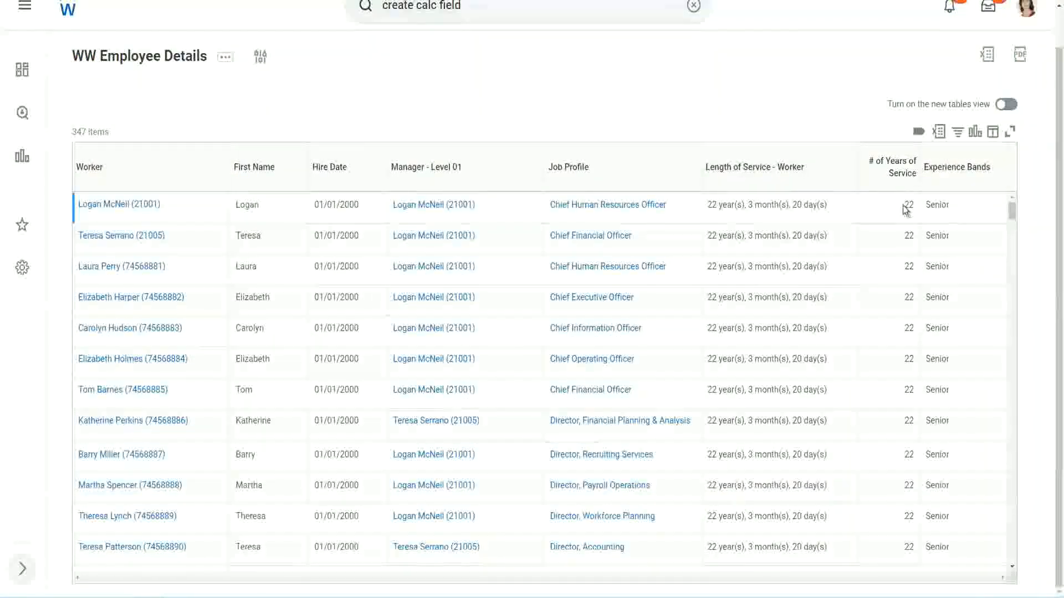
pyautogui.doubleClick(911, 206)
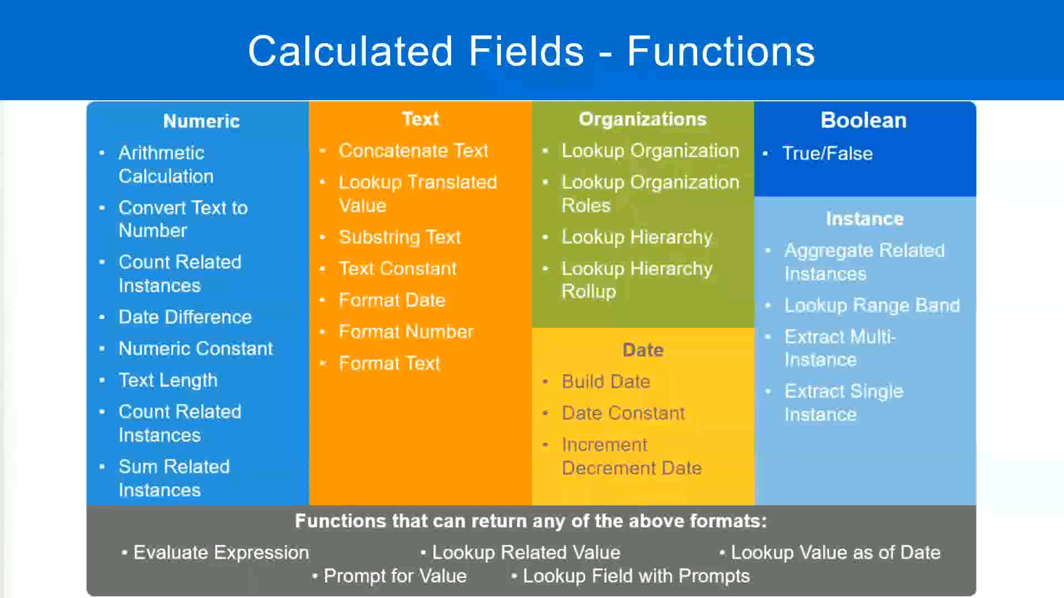
pyautogui.hotkey('alt', 'Tab')
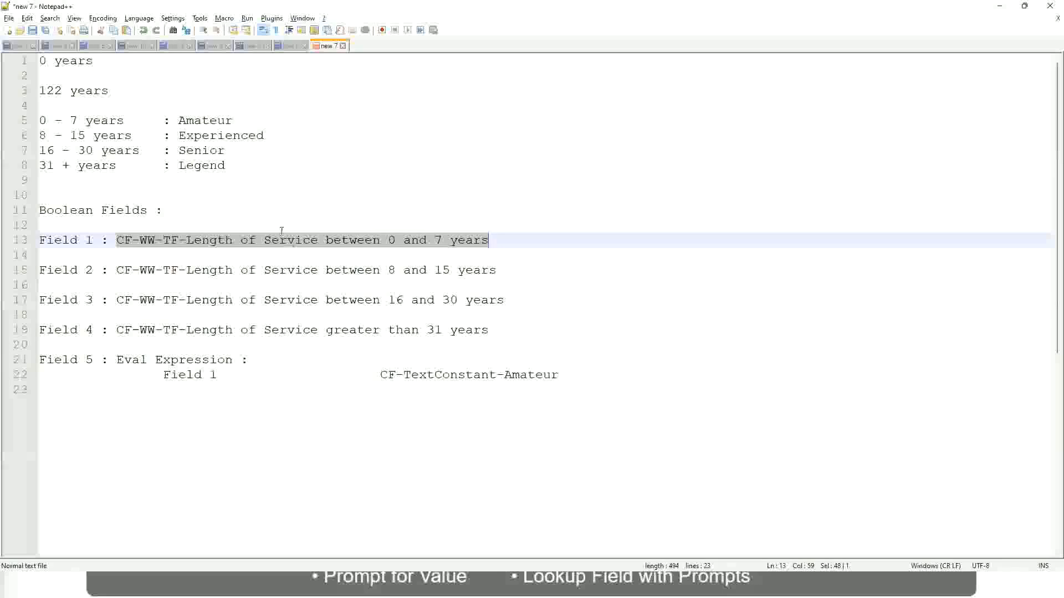
pyautogui.click(204, 195)
pyautogui.click(184, 148)
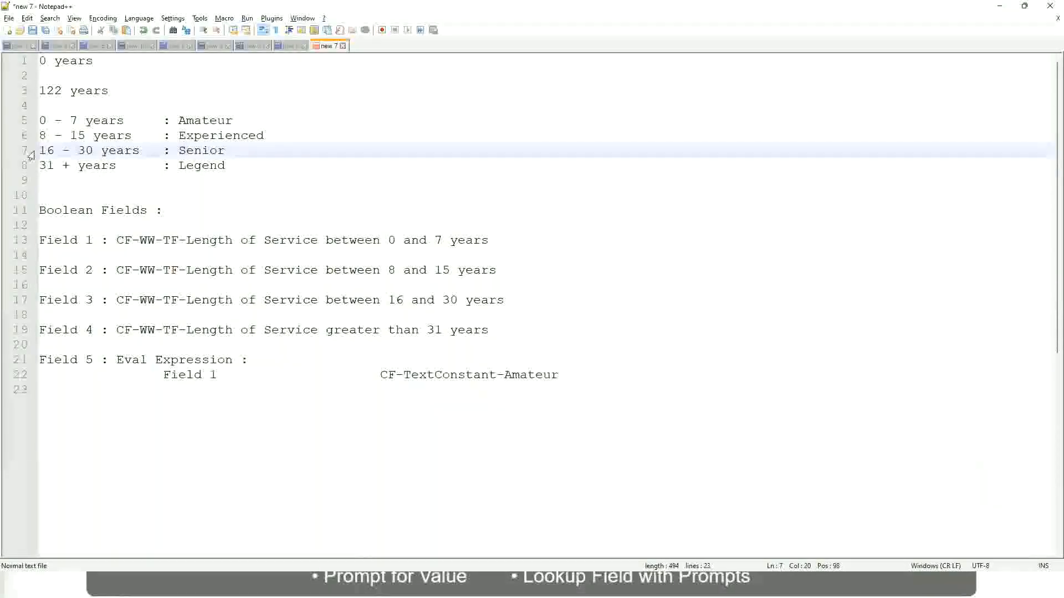
pyautogui.moveTo(38, 151); pyautogui.dragTo(102, 153)
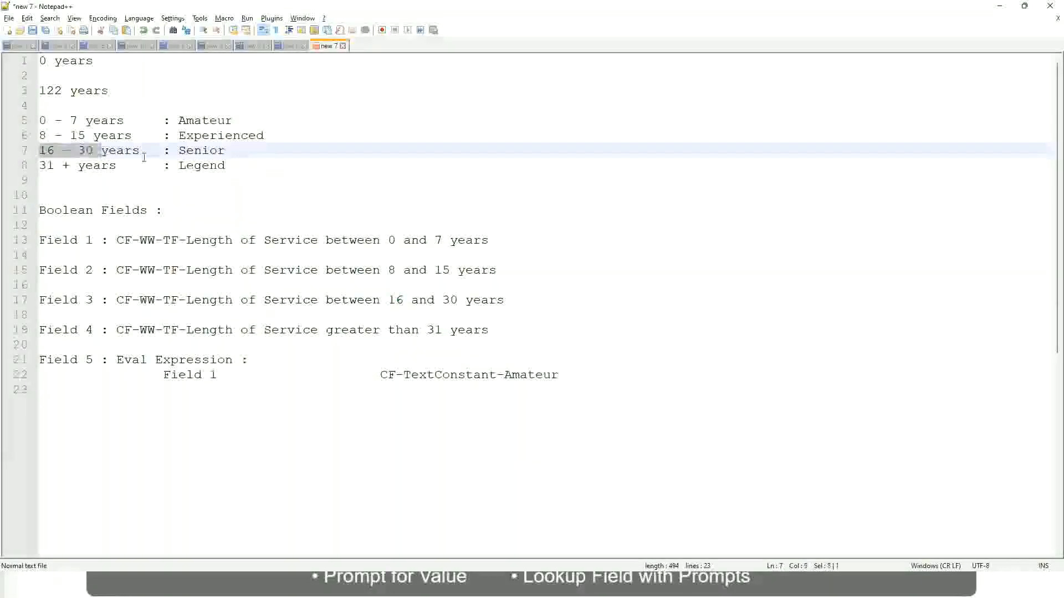
pyautogui.doubleClick(197, 153)
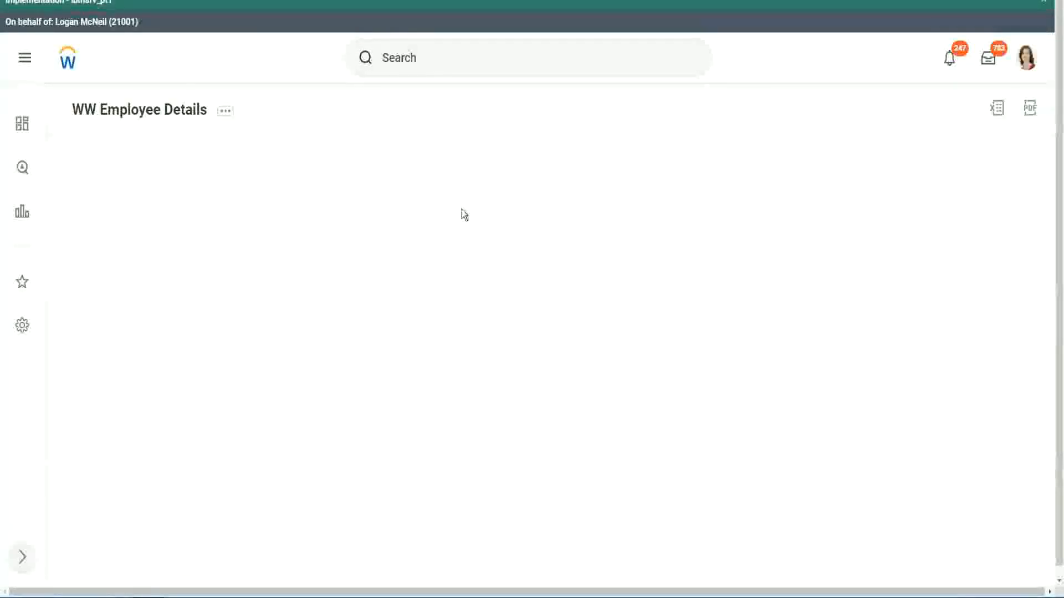
# - Switch back to Workday and compare the # of Years of Service and Experience Bands columns across the report rows
pyautogui.scroll(-3, 917, 335)
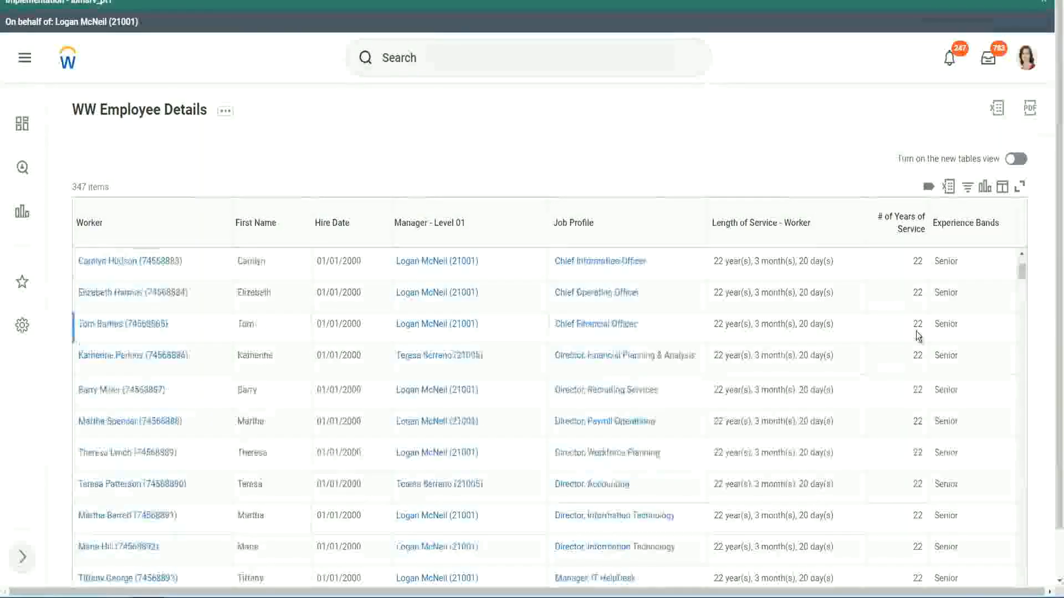
pyautogui.scroll(-7, 917, 335)
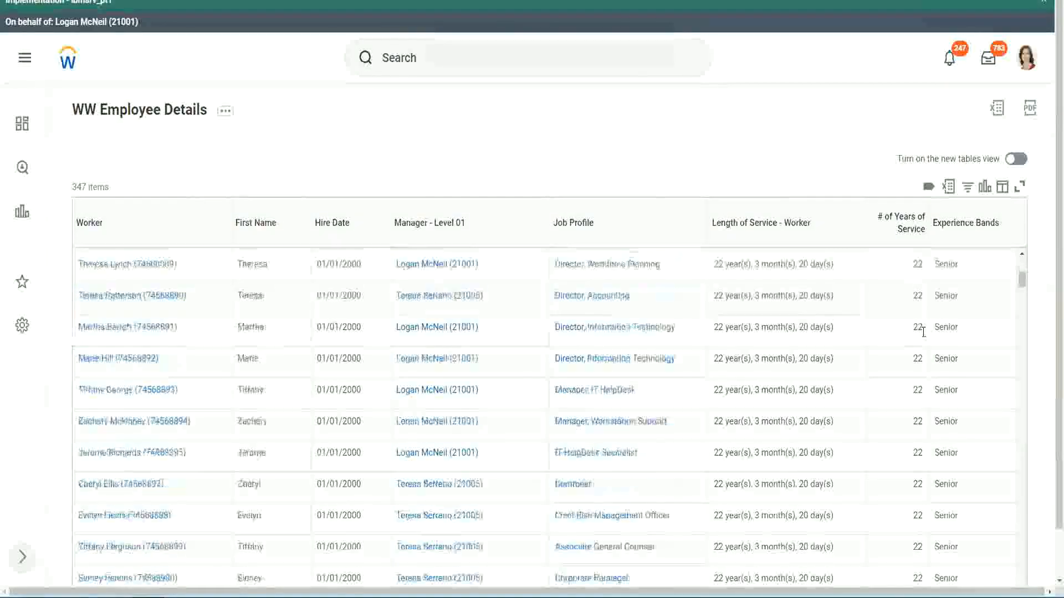
pyautogui.scroll(-6, 927, 367)
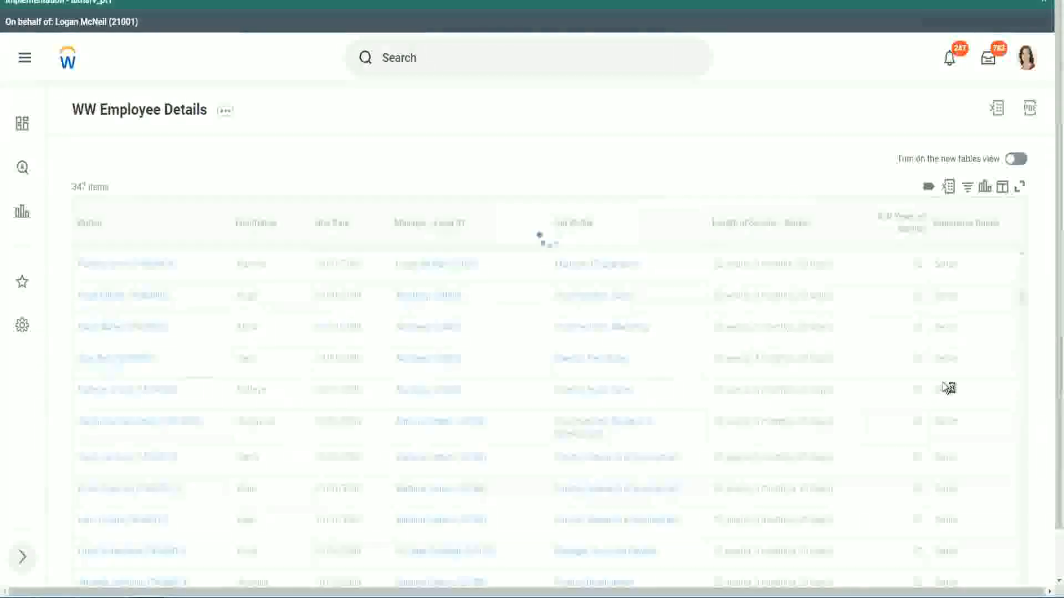
pyautogui.scroll(-1, 942, 383)
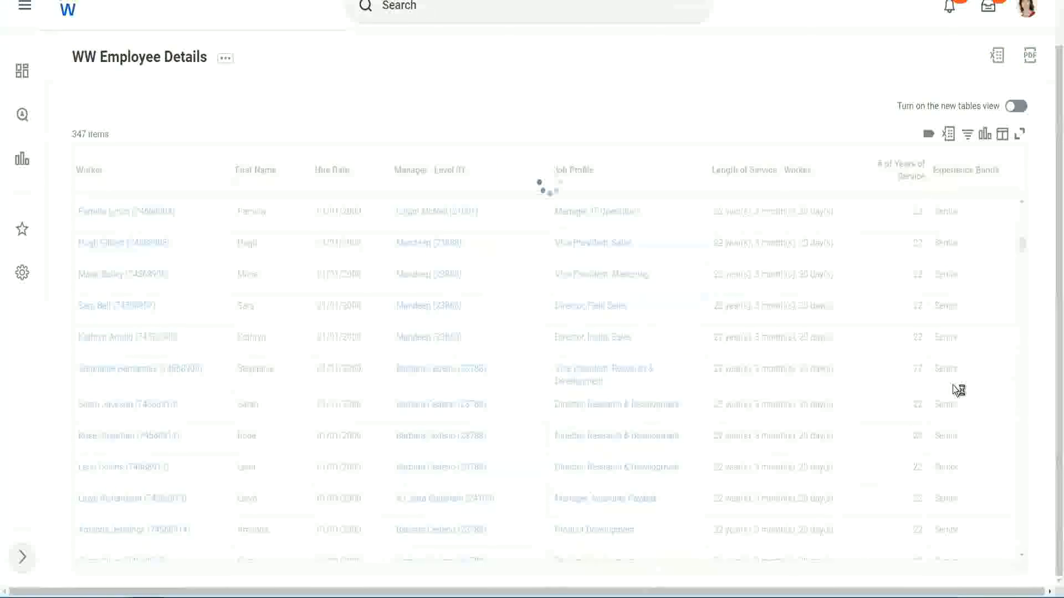
pyautogui.scroll(-5, 986, 314)
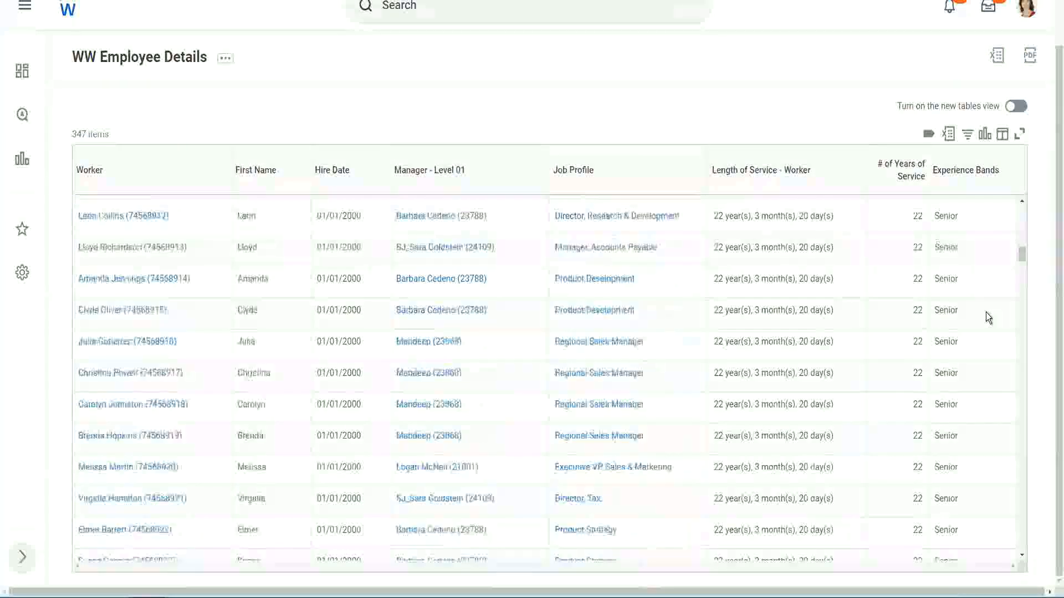
pyautogui.scroll(-3, 985, 312)
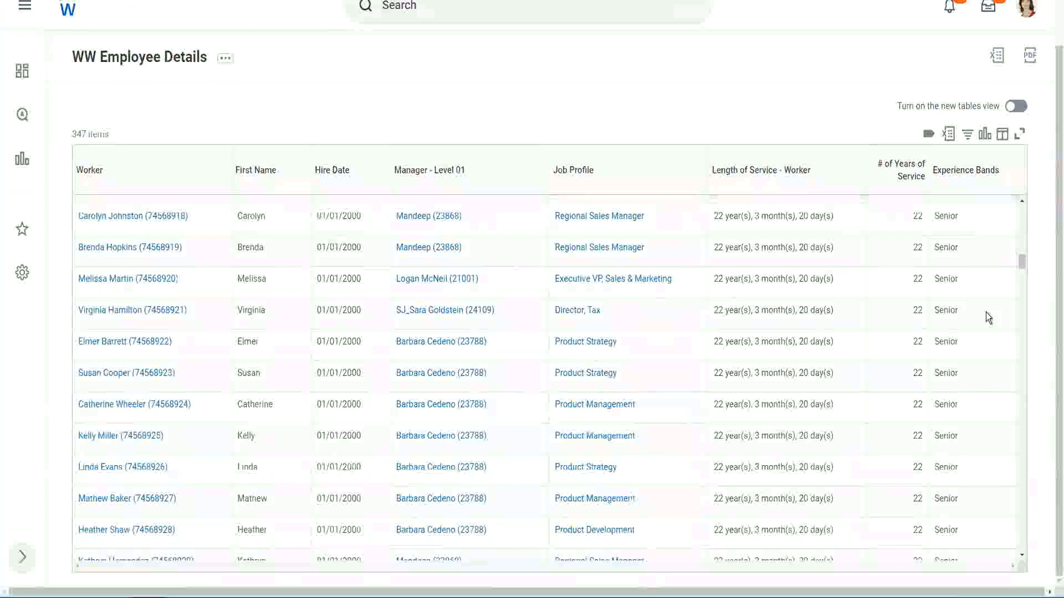
pyautogui.scroll(-6, 986, 311)
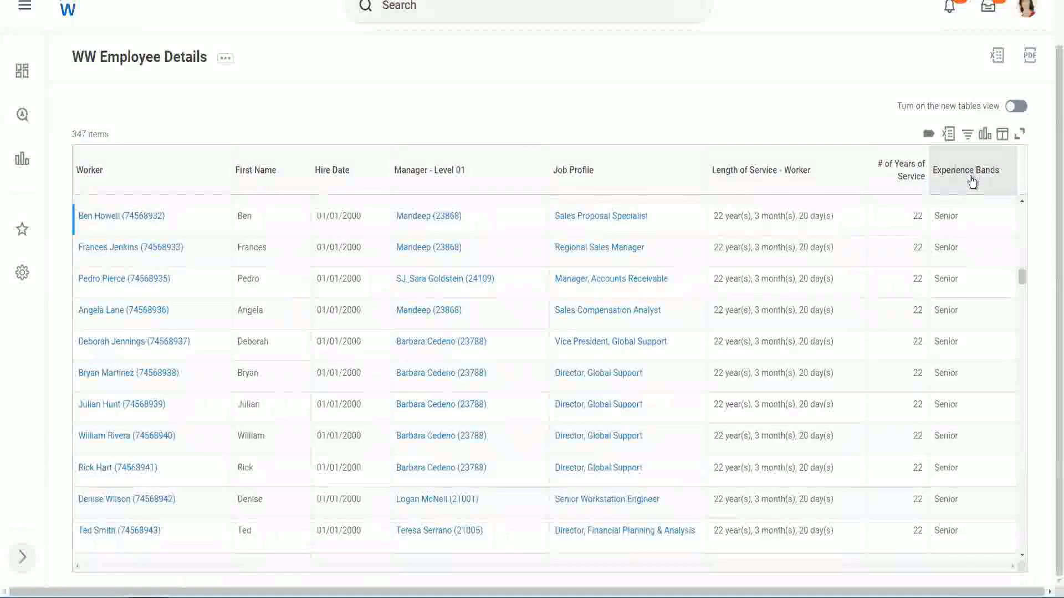
# - Filter the Experience Bands column to rows containing Amateur
pyautogui.click(972, 182)
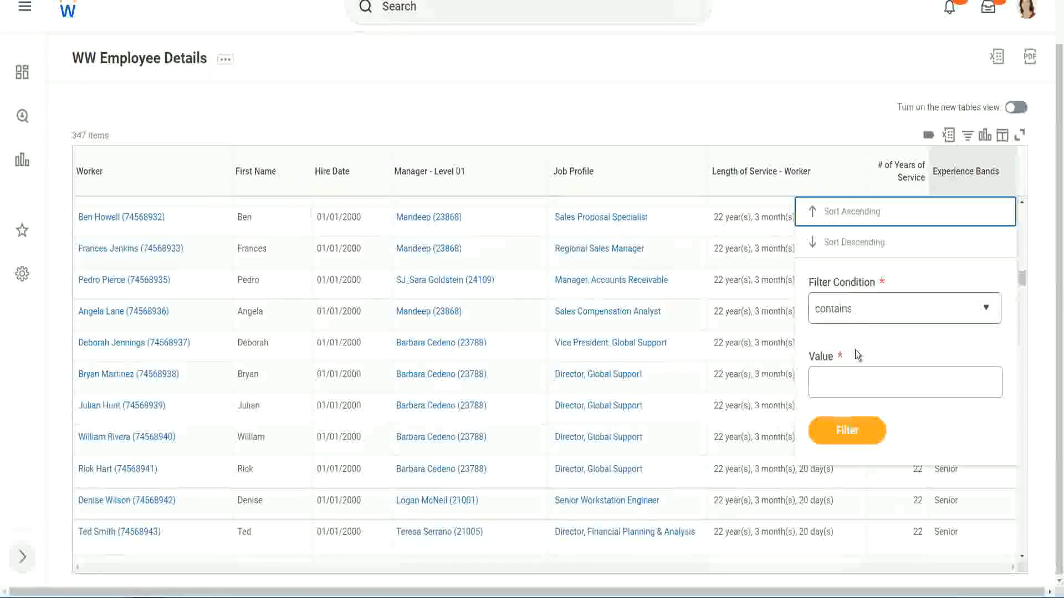
pyautogui.click(843, 372)
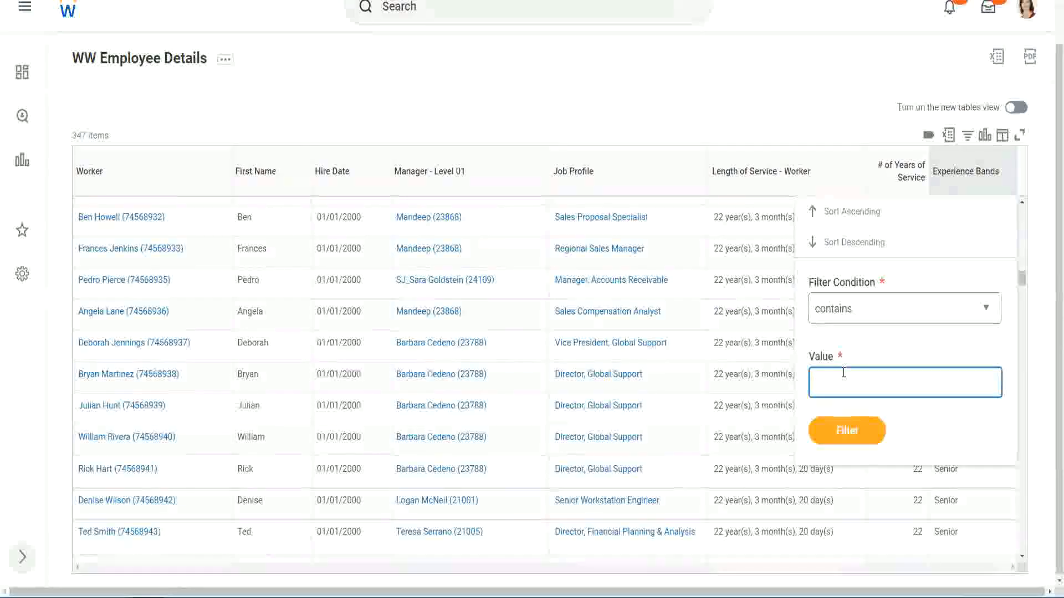
pyautogui.write('Amate')
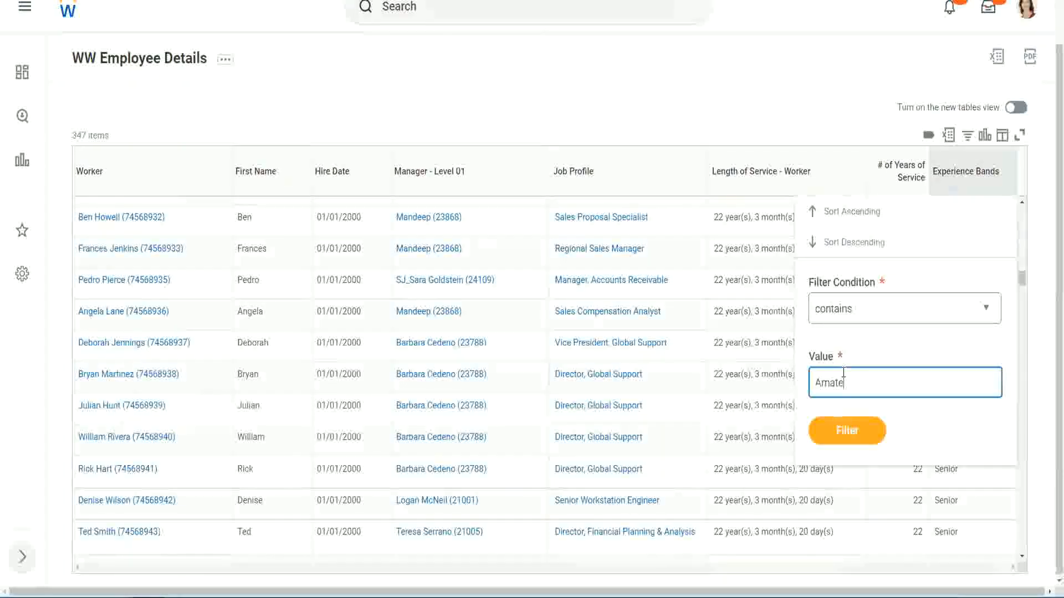
pyautogui.write('ur')
pyautogui.click(838, 437)
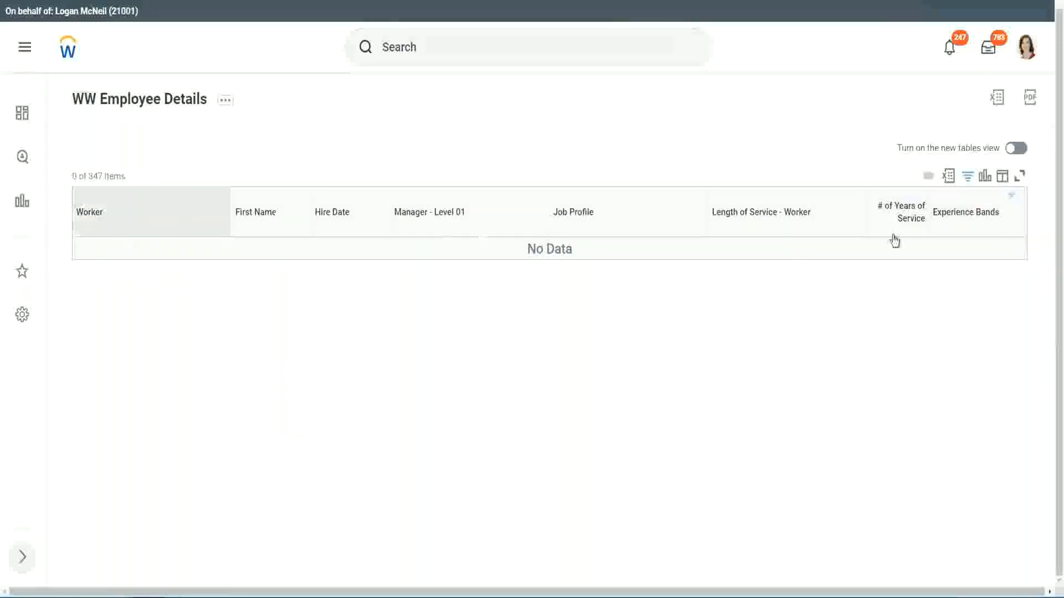
# - Refilter the Experience Bands column to Legend and review the matching workers' hire dates and years of service
pyautogui.click(962, 217)
pyautogui.click(886, 363)
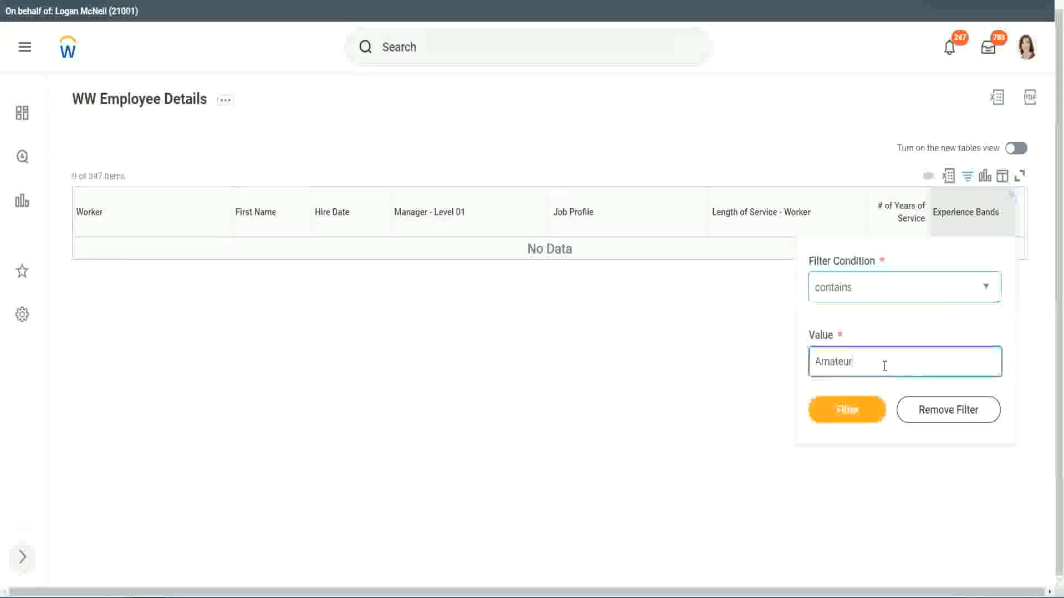
pyautogui.moveTo(782, 366); pyautogui.dragTo(759, 364)
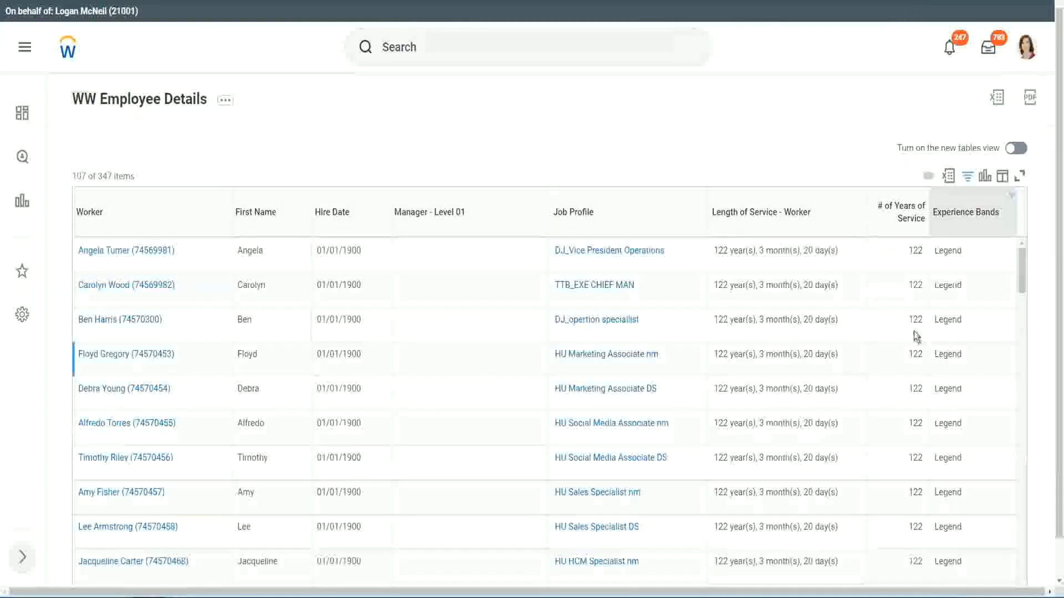
pyautogui.scroll(-10, 913, 331)
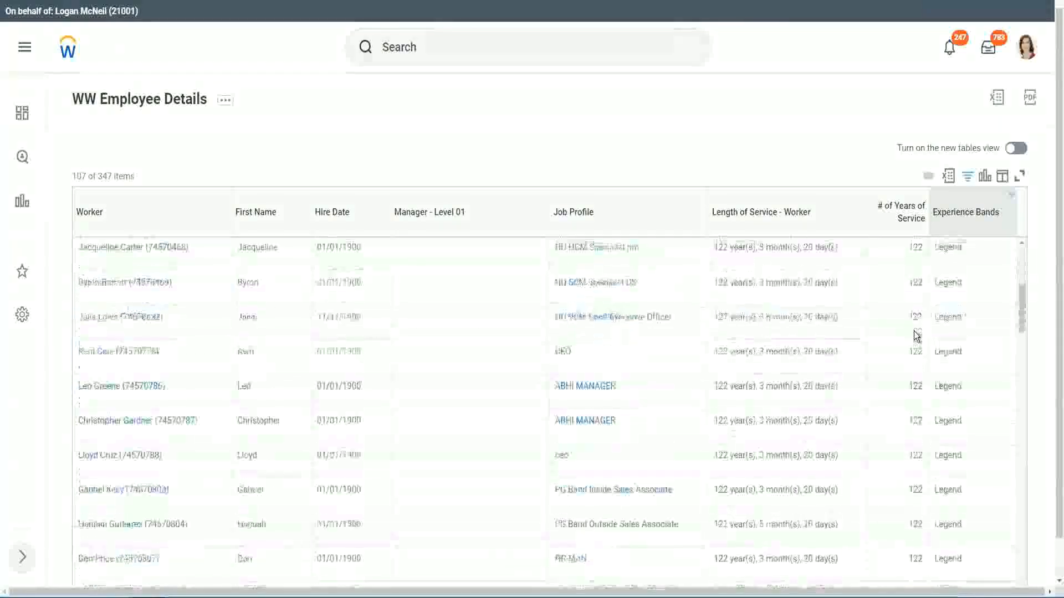
pyautogui.scroll(-3, 913, 331)
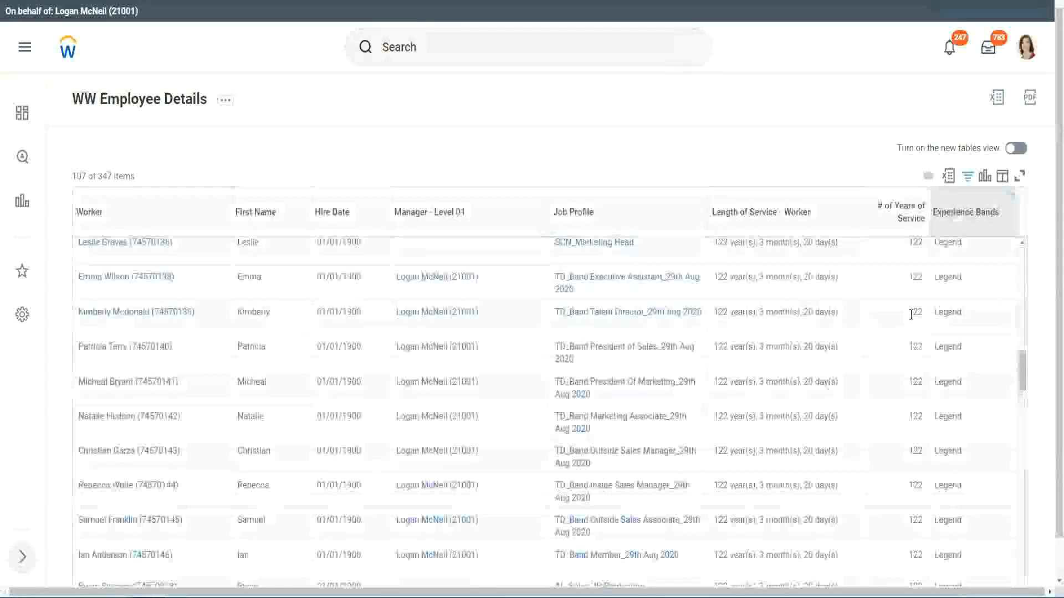
pyautogui.scroll(-10, 913, 314)
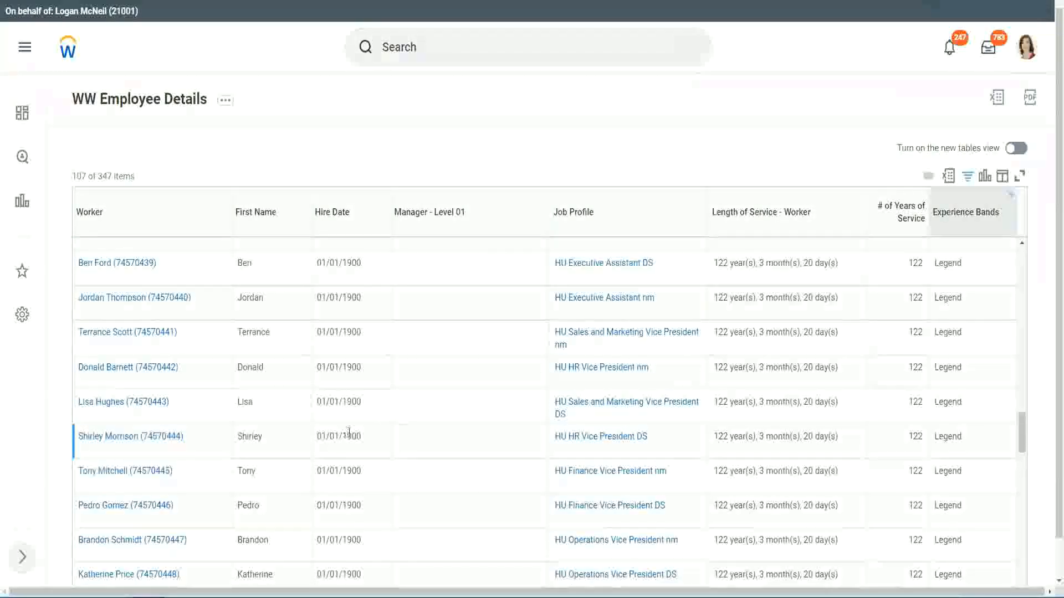
pyautogui.doubleClick(352, 437)
pyautogui.scroll(-5, 905, 416)
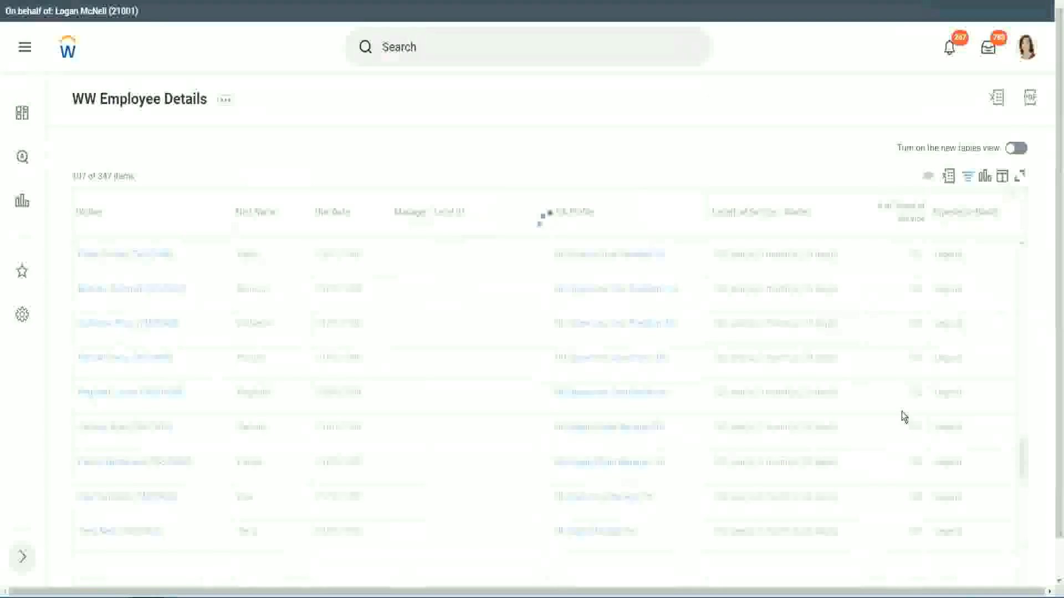
# - Check the # of Years of Service values against the Legend band in the last rows of the filtered report
pyautogui.scroll(-5, 902, 416)
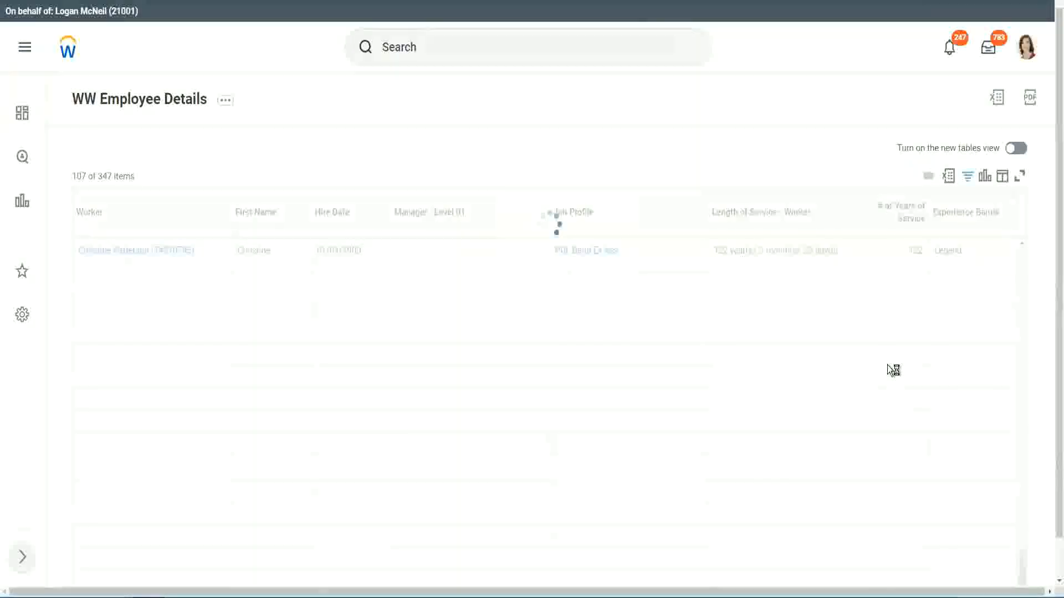
pyautogui.scroll(-5, 887, 365)
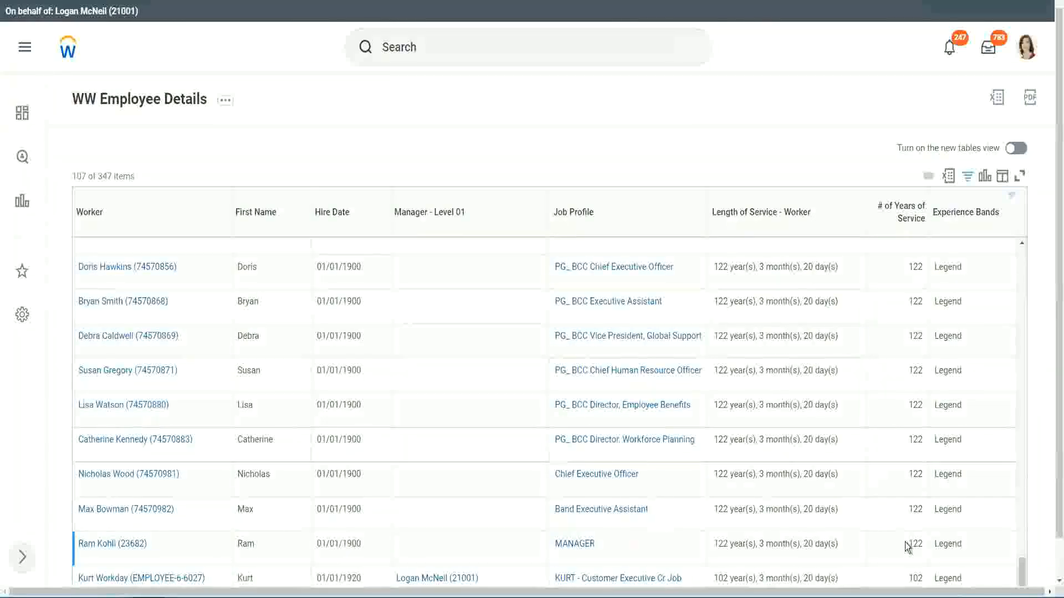
pyautogui.doubleClick(915, 578)
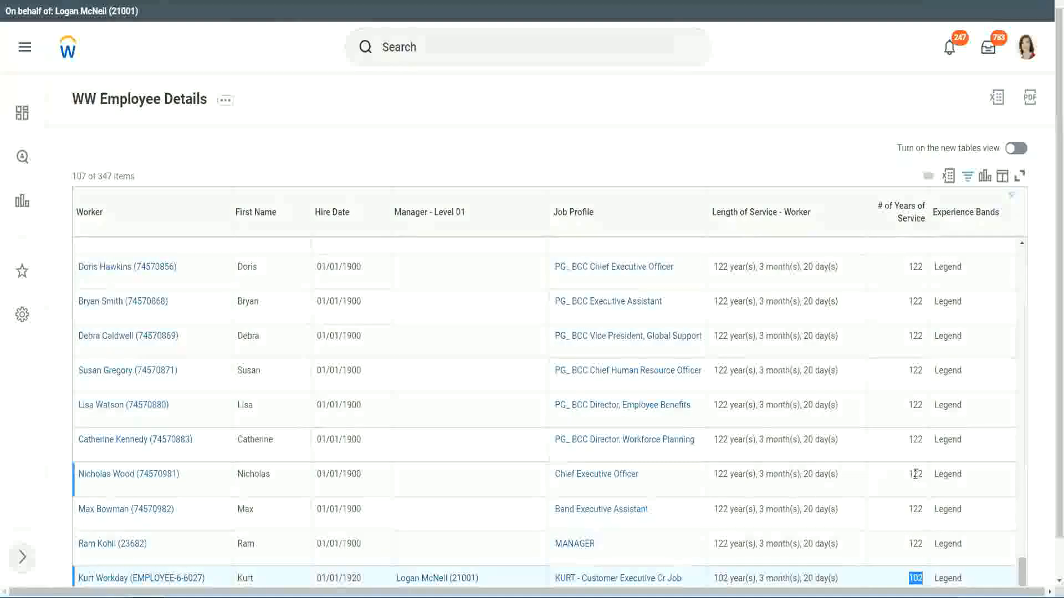
pyautogui.moveTo(914, 474); pyautogui.dragTo(923, 474)
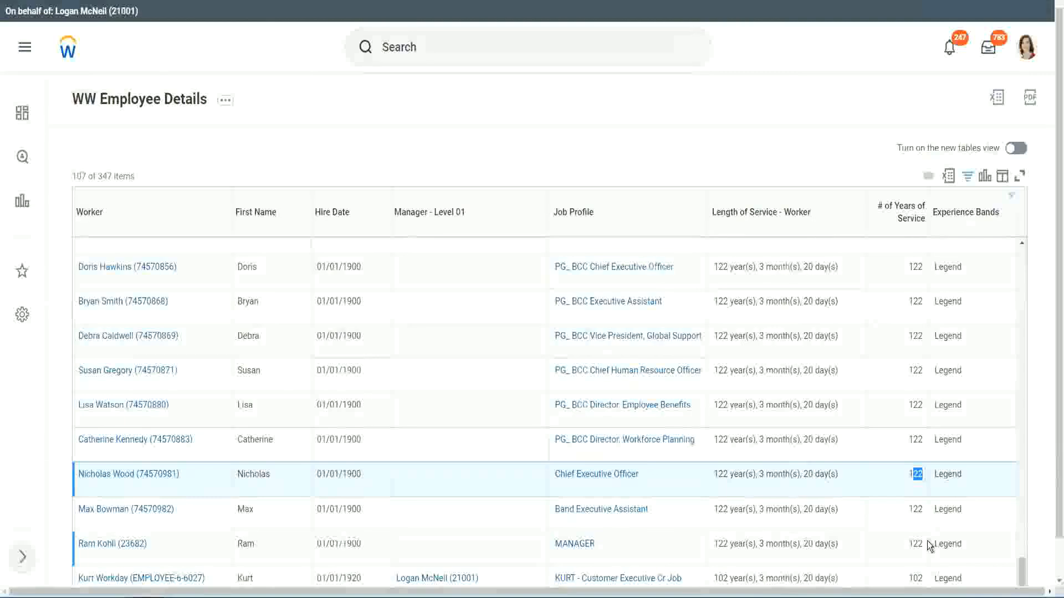
pyautogui.click(893, 441)
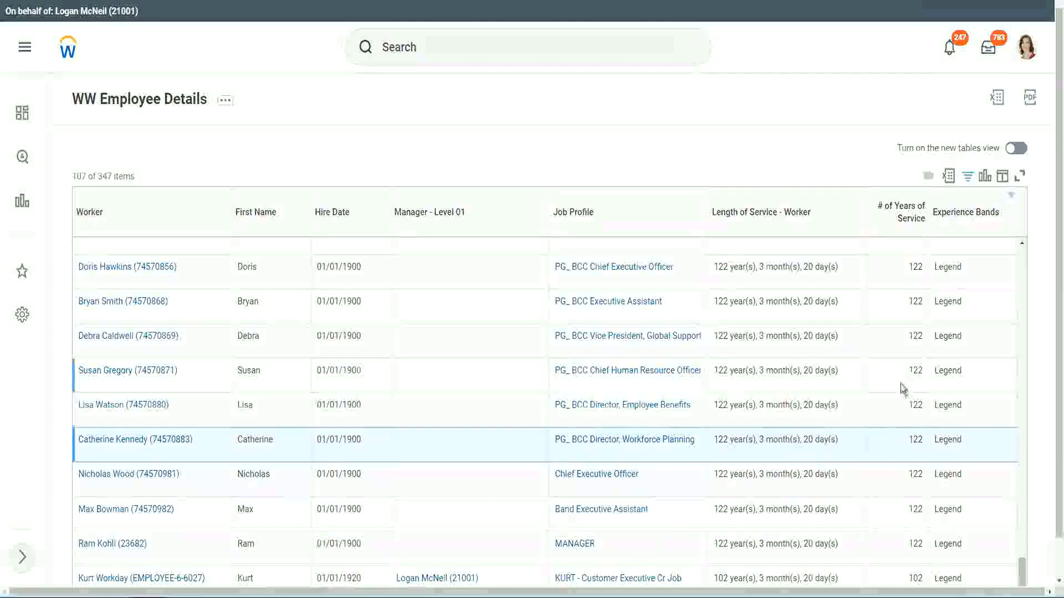
pyautogui.click(901, 301)
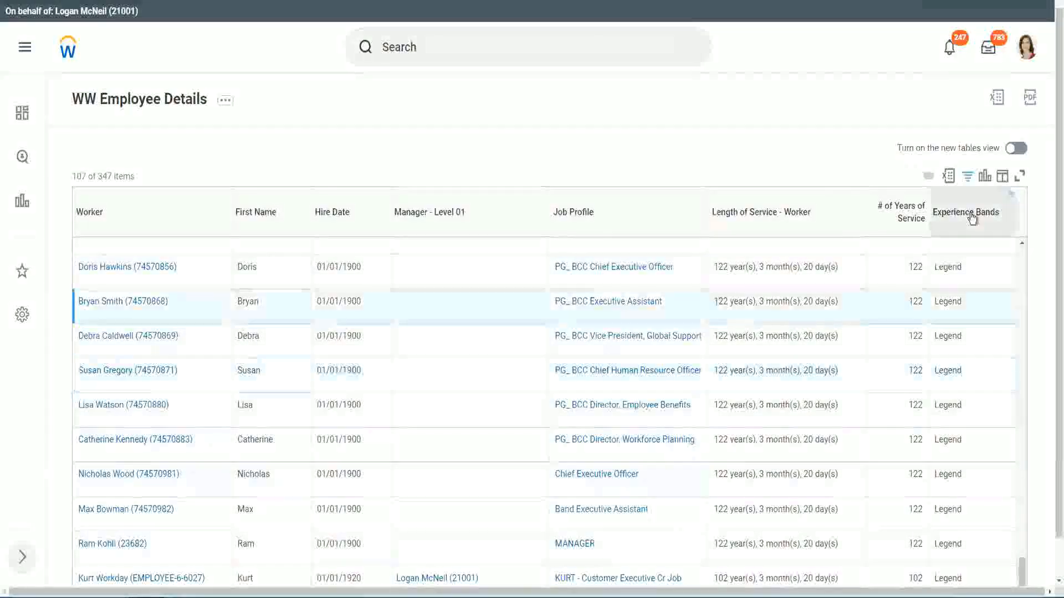
# - Change the Experience Bands column filter to rows containing Experienced
pyautogui.click(974, 240)
pyautogui.click(869, 426)
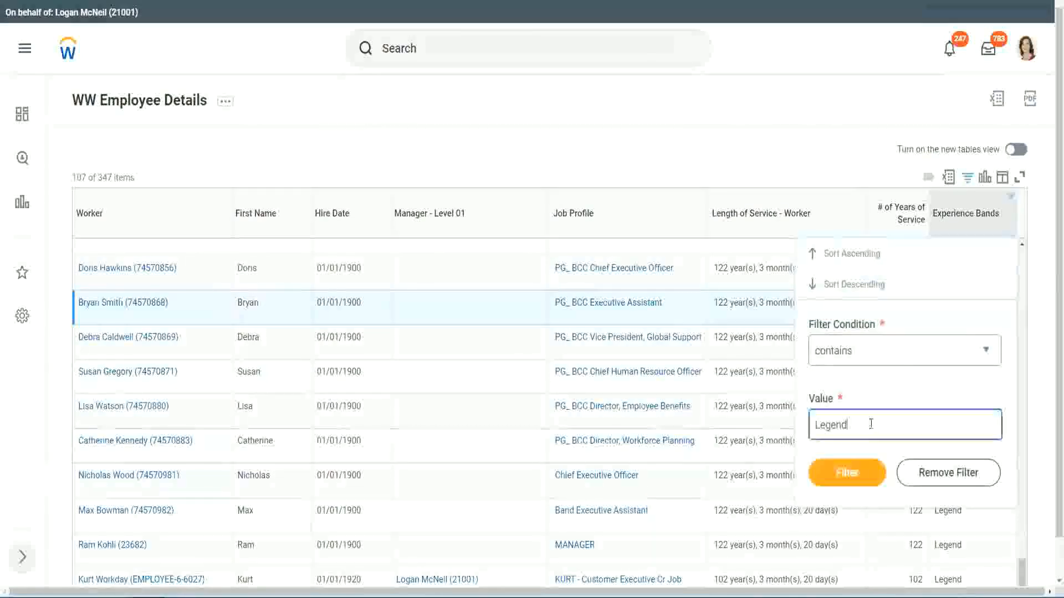
pyautogui.moveTo(869, 422); pyautogui.dragTo(834, 419)
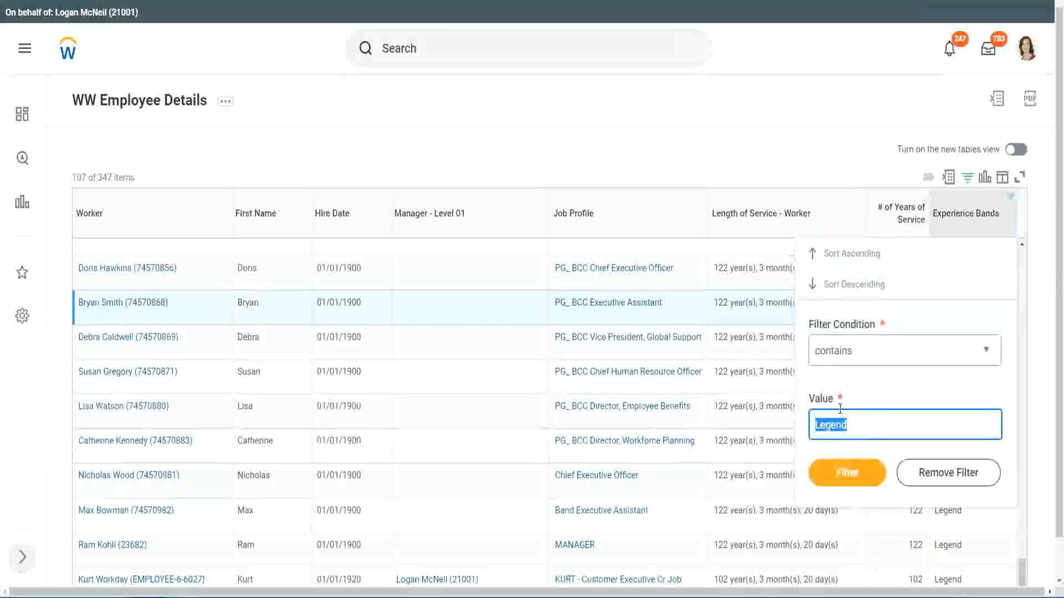
pyautogui.write('Ex')
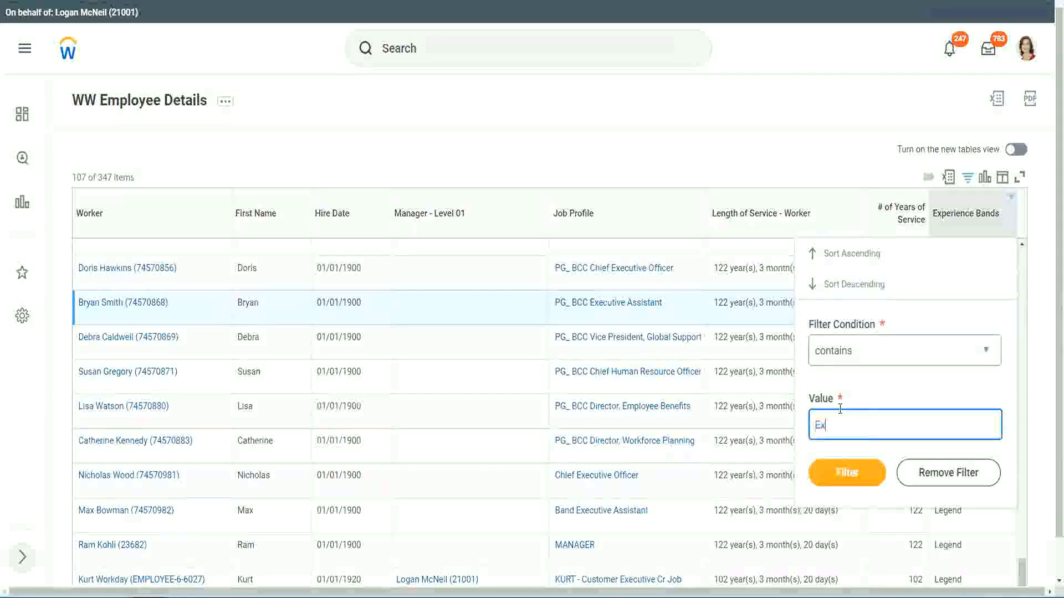
pyautogui.write('per')
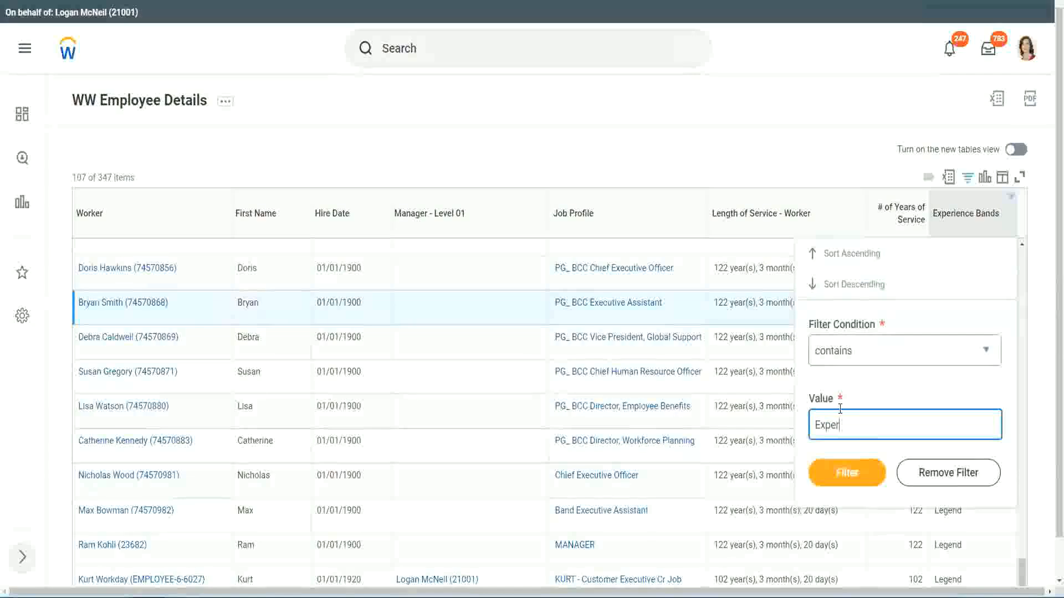
pyautogui.write('ienced')
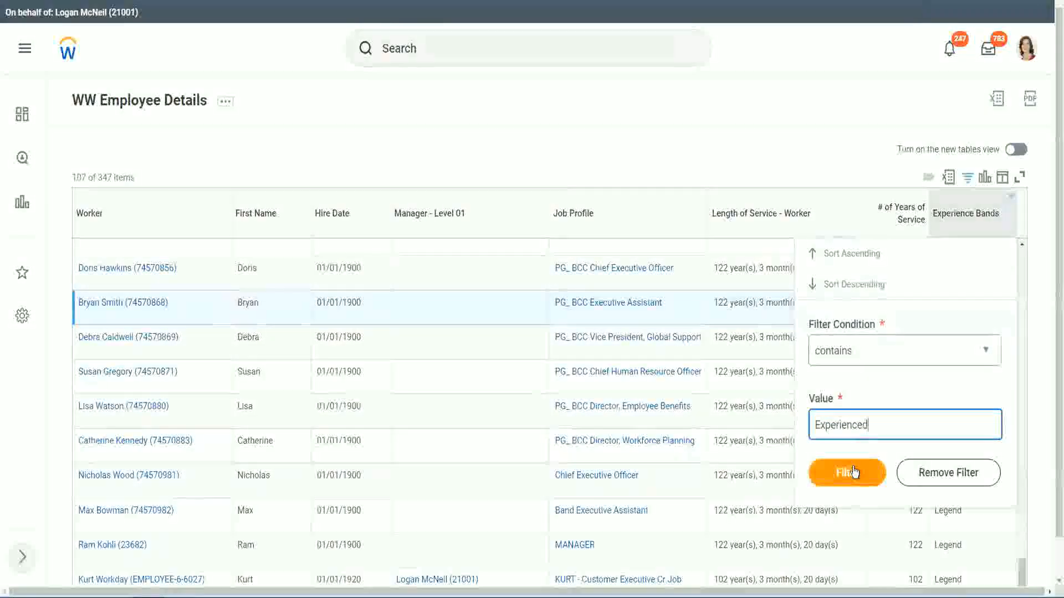
pyautogui.click(853, 471)
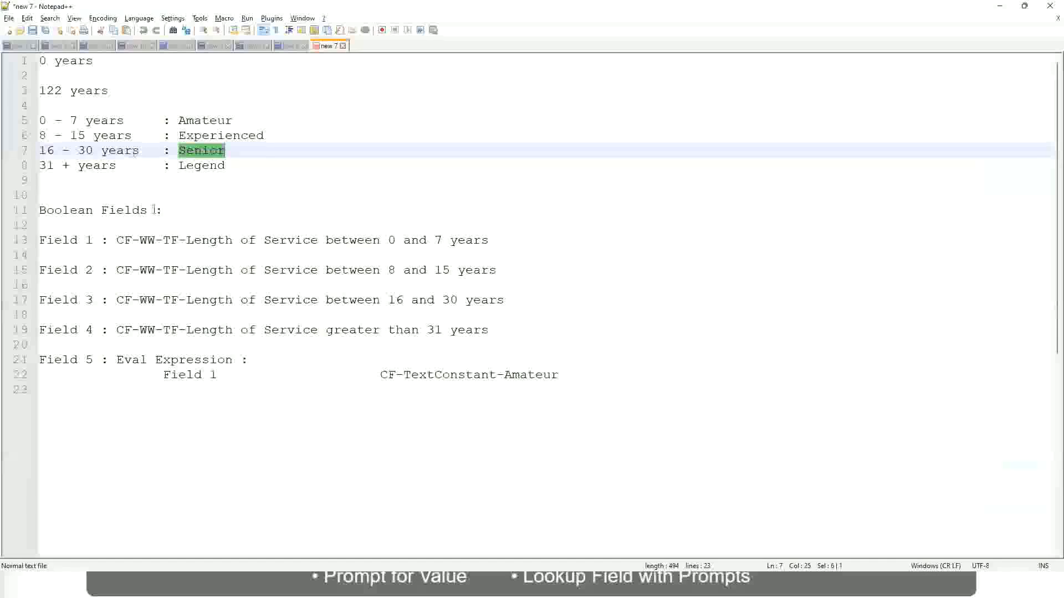
# - Switch to the Notepad++ notes and check the 8 - 15 years range defined for the Experienced band
pyautogui.moveTo(46, 137); pyautogui.dragTo(85, 137)
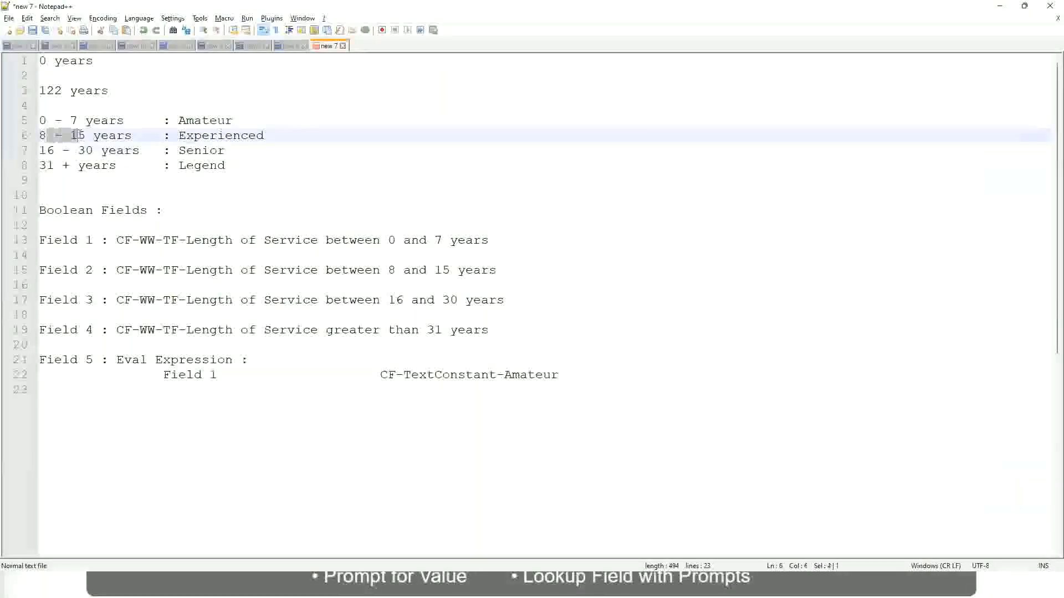
pyautogui.click(86, 137)
pyautogui.click(123, 137)
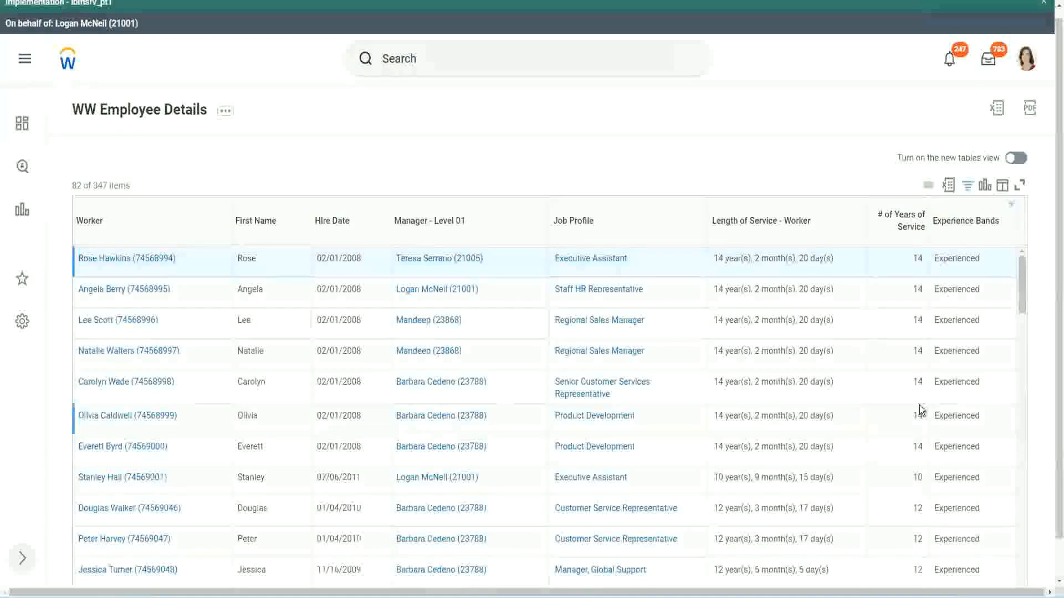
# - Switch back to Workday and compare # of Years of Service with Experience Bands across the Experienced rows
pyautogui.scroll(-5, 920, 410)
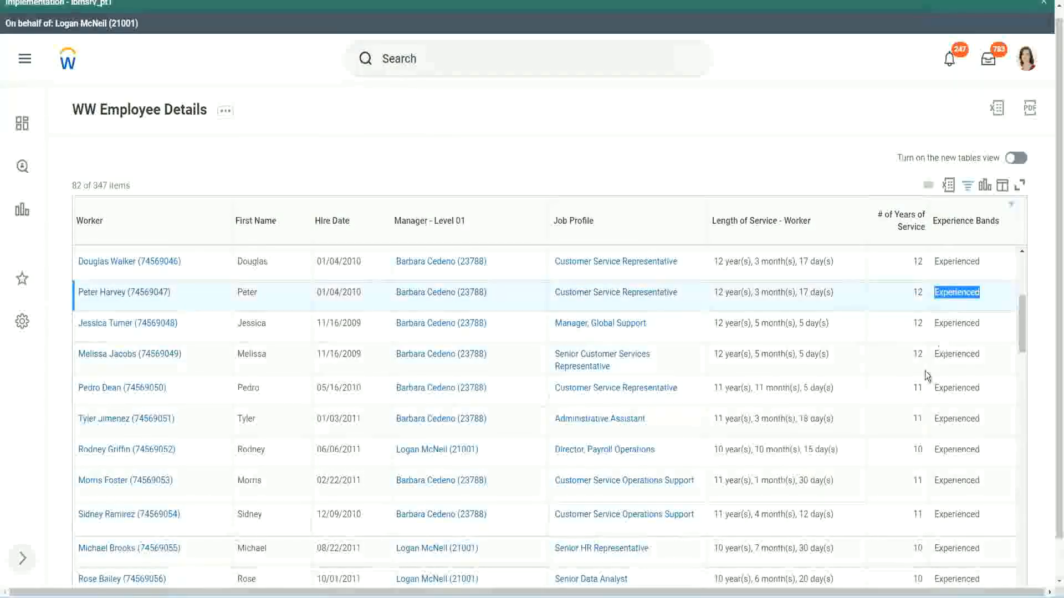
pyautogui.scroll(-3, 917, 388)
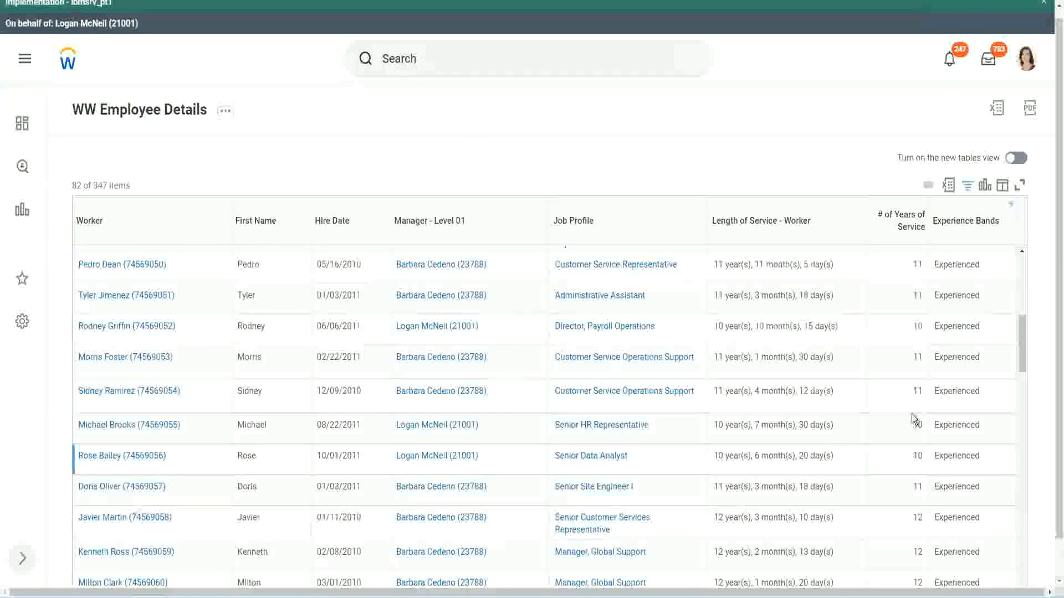
pyautogui.click(917, 390)
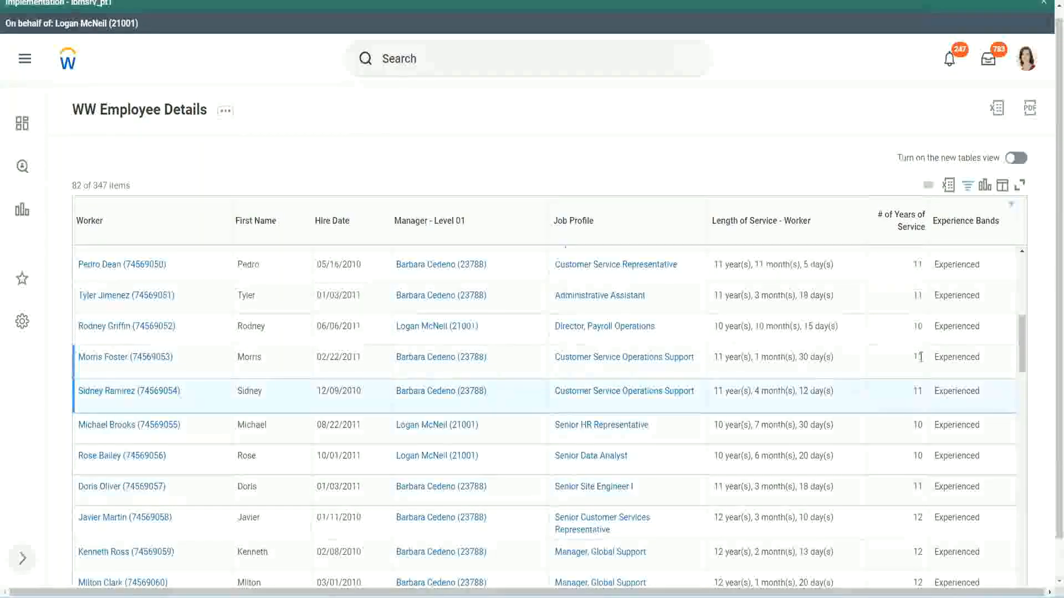
pyautogui.click(970, 354)
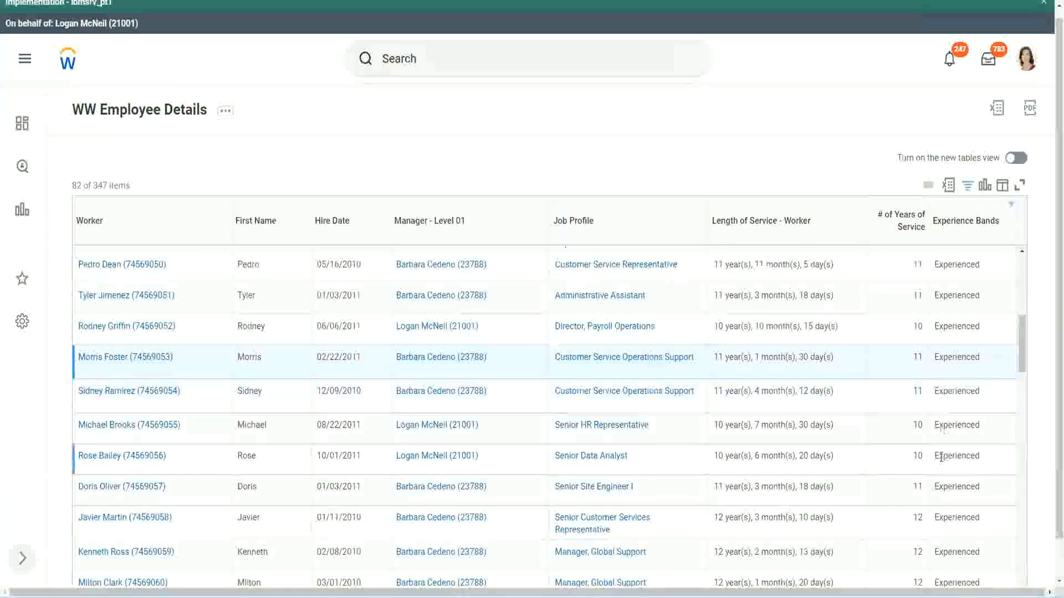
pyautogui.scroll(-8, 941, 458)
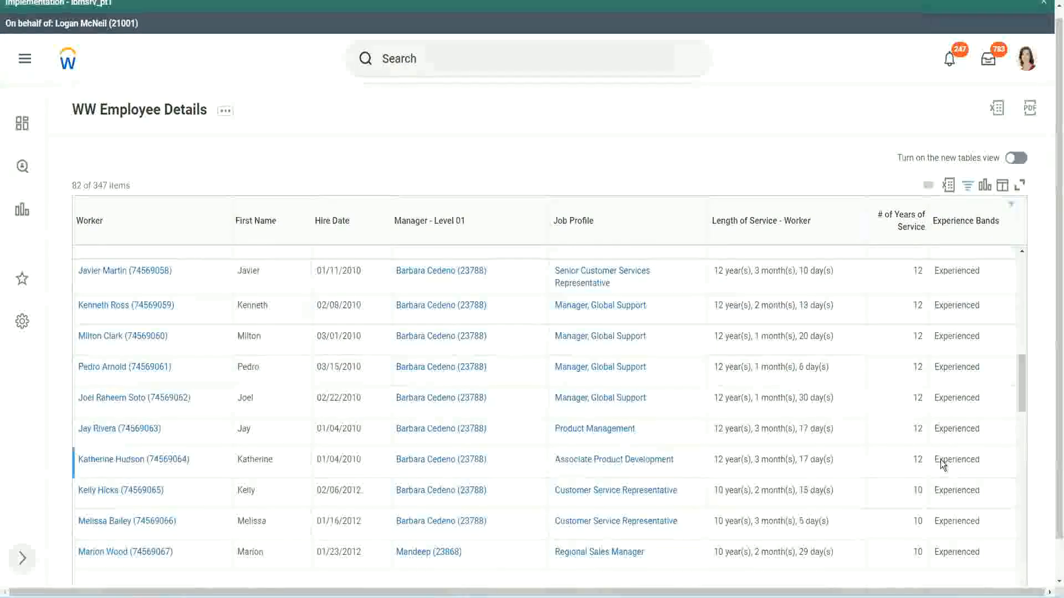